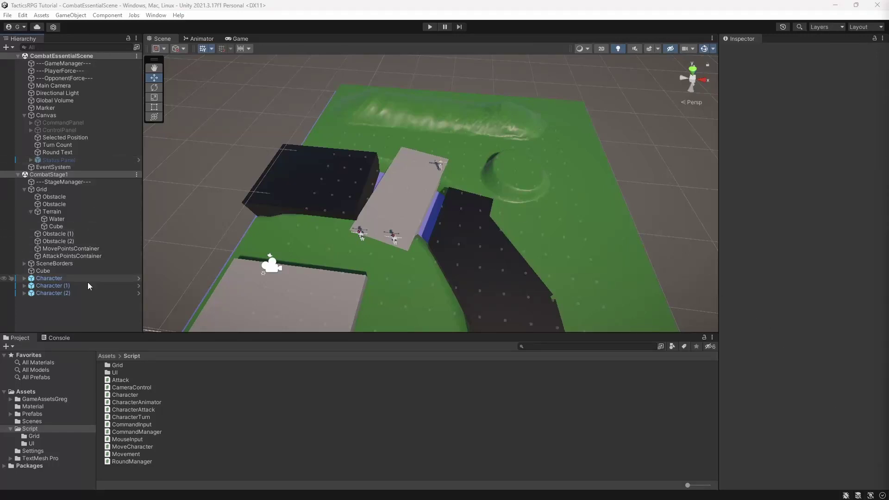
Run the combat scene and end the player's turn from the in-game menu.
{"action": "left_click", "coordinate": [76, 292]}
{"action": "scroll", "coordinate": [844, 273], "scroll_direction": "down", "scroll_amount": 3}
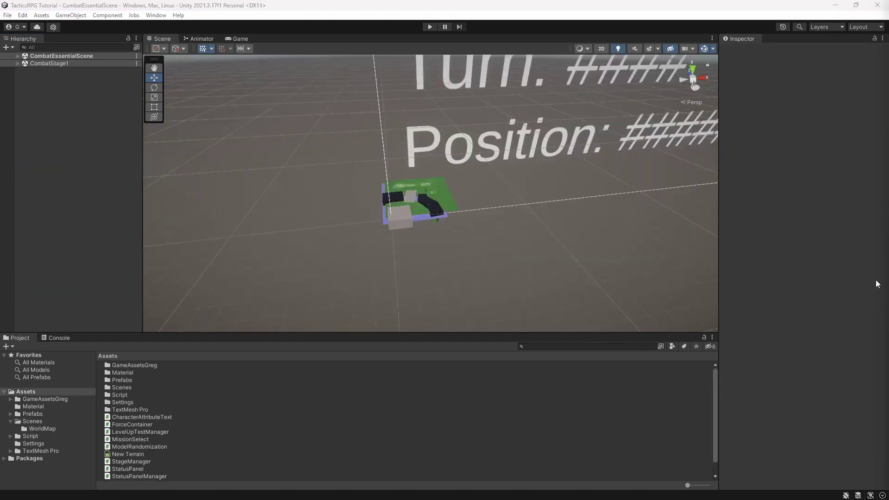
{"action": "left_click", "coordinate": [429, 27]}
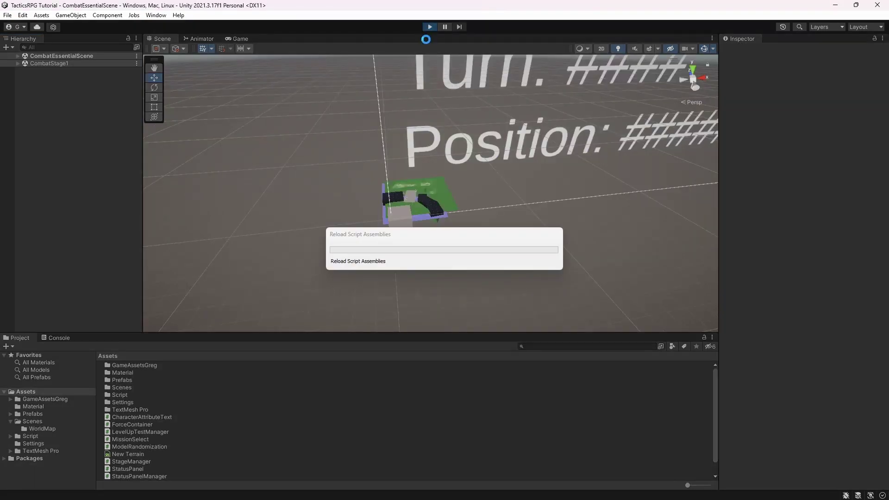
{"action": "mouse_move", "coordinate": [397, 197]}
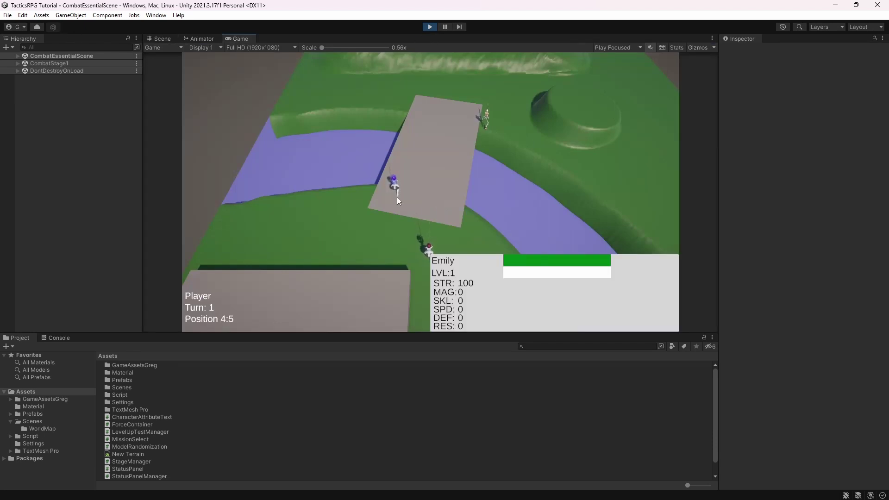
{"action": "key", "text": "Escape"}
{"action": "left_click", "coordinate": [214, 63]}
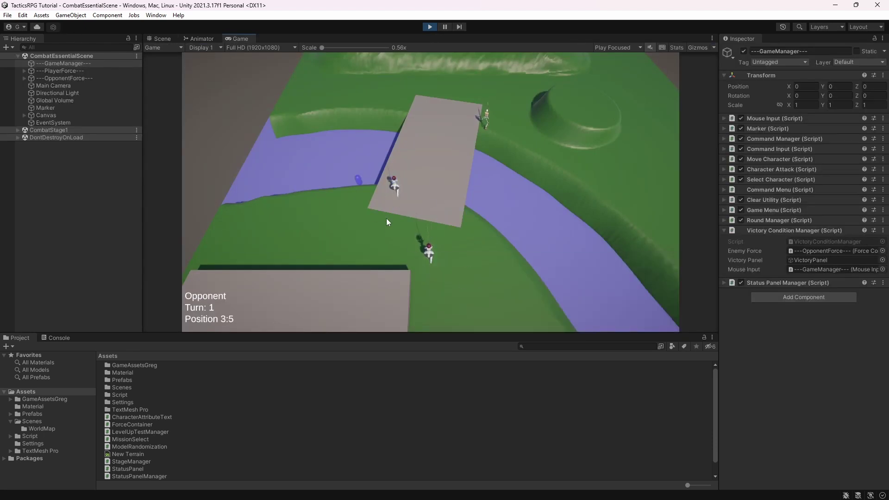
During the opponent's turn, move both player characters to free tiles farther along the bridge.
{"action": "left_click", "coordinate": [391, 195]}
{"action": "left_click", "coordinate": [207, 60]}
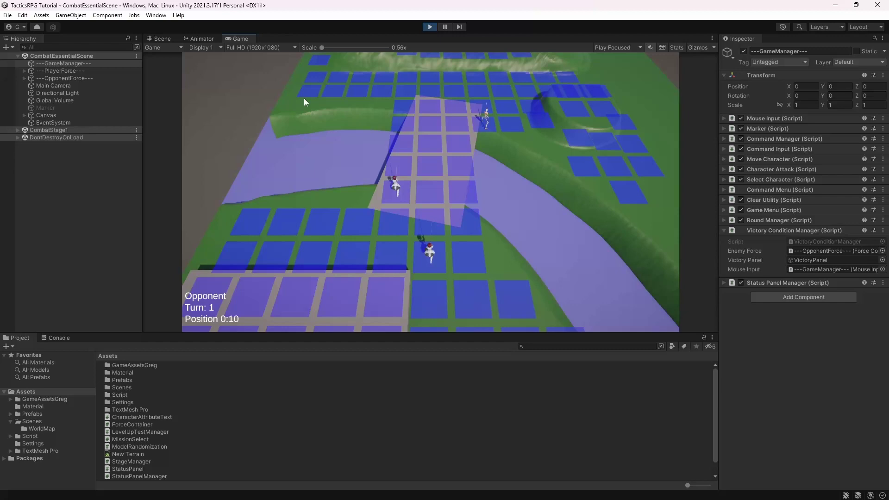
{"action": "left_click", "coordinate": [449, 167]}
{"action": "left_click", "coordinate": [424, 255]}
{"action": "left_click", "coordinate": [220, 60]}
{"action": "left_click", "coordinate": [428, 123]}
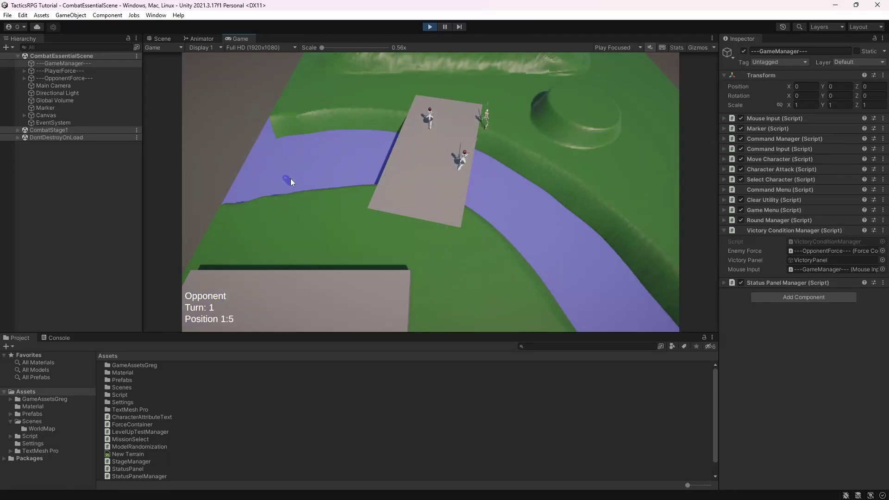
End the opponent's turn and bring up the far bridge character's movement range before stopping the test run.
{"action": "key", "text": "Escape"}
{"action": "left_click", "coordinate": [207, 59]}
{"action": "left_click", "coordinate": [427, 118]}
{"action": "left_click", "coordinate": [204, 60]}
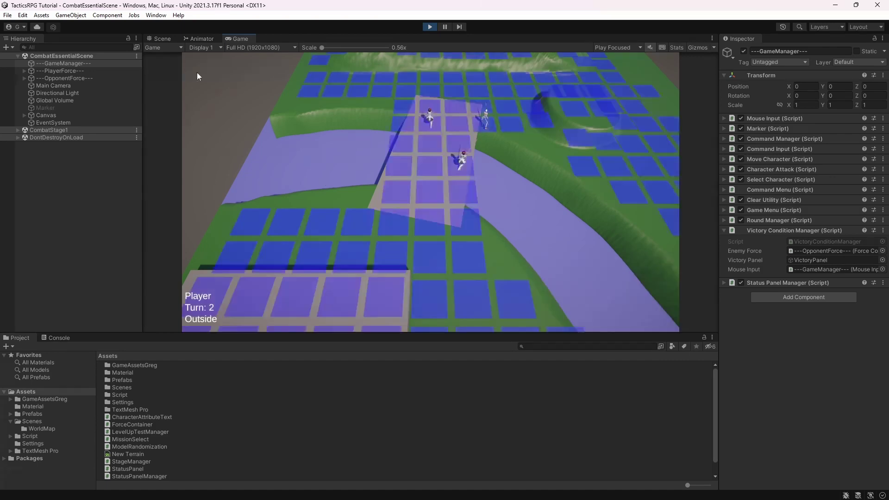
{"action": "left_click", "coordinate": [435, 26]}
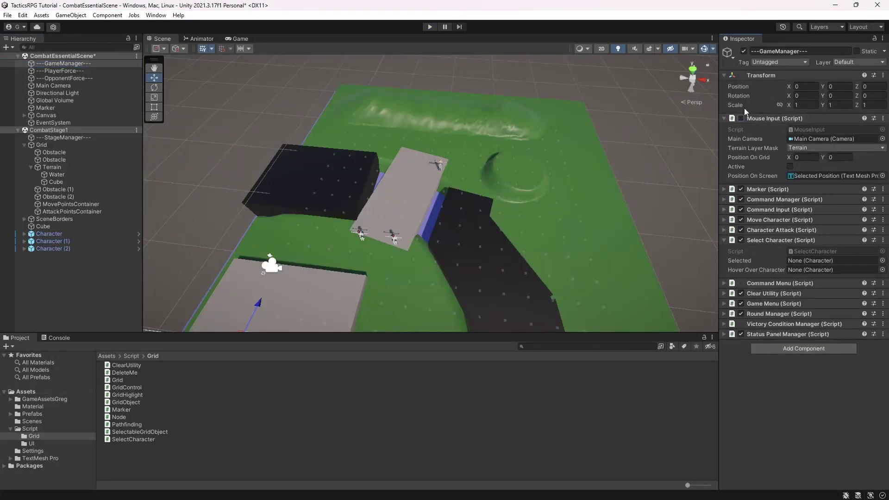
Test-run the scene with Mouse Input disabled, trying to open the in-game menu, and stop play mode.
{"action": "left_click", "coordinate": [428, 27]}
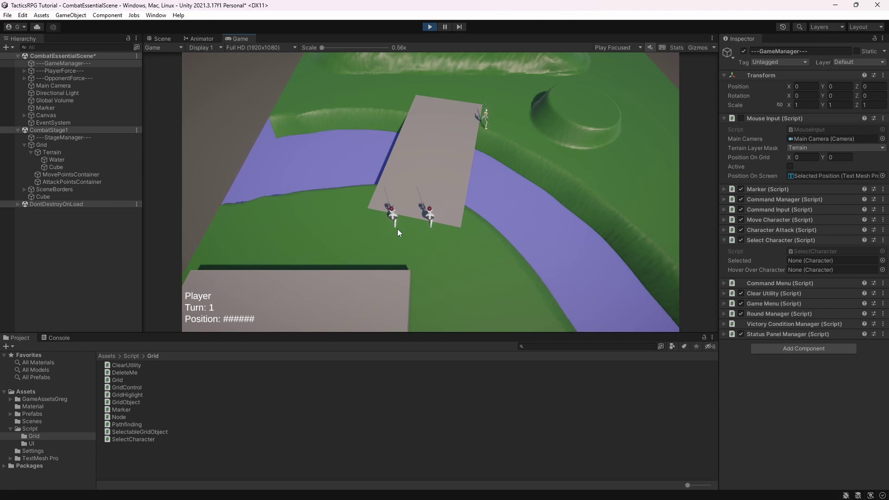
{"action": "key", "text": "Escape"}
{"action": "key", "text": "Escape"}
{"action": "key", "text": "Escape"}
{"action": "key", "text": "Escape"}
{"action": "left_click", "coordinate": [424, 25]}
{"action": "left_click", "coordinate": [430, 26]}
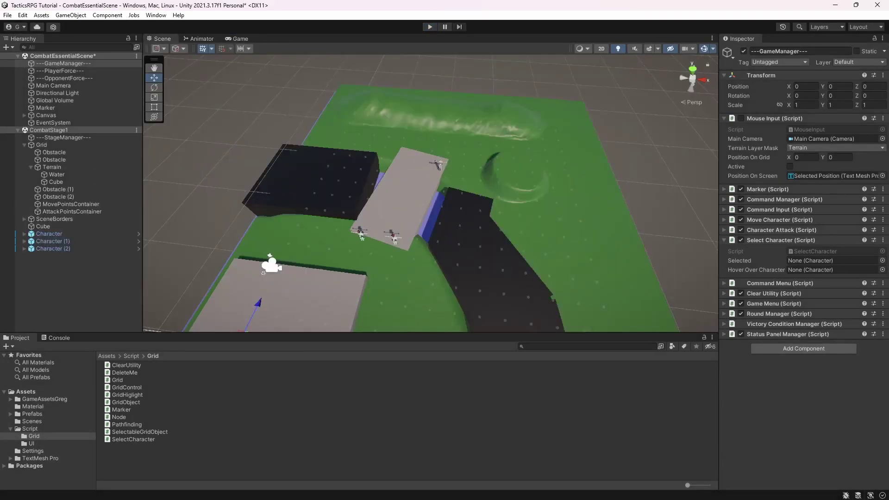
Re-enable the GameManager's Mouse Input component and open RoundManager.cs in Visual Studio.
{"action": "left_click", "coordinate": [741, 118]}
{"action": "key", "text": "alt+Tab"}
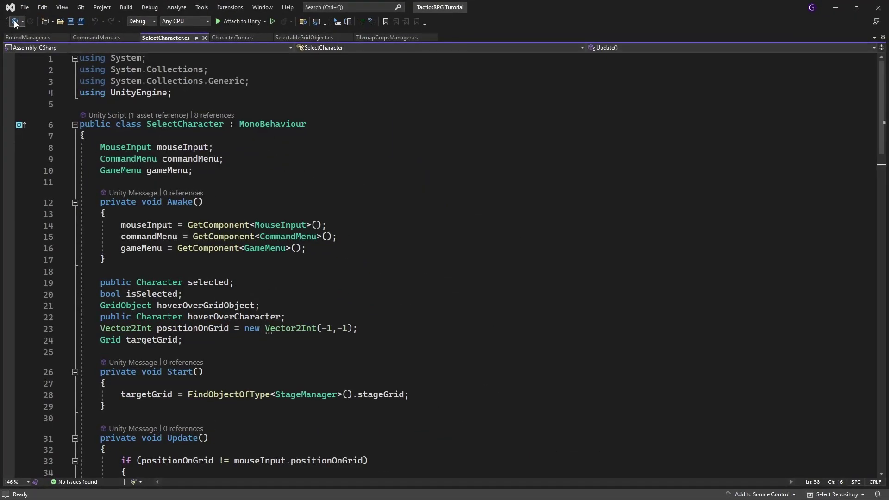
{"action": "left_click", "coordinate": [25, 39]}
{"action": "scroll", "coordinate": [398, 253], "scroll_direction": "up", "scroll_amount": 11}
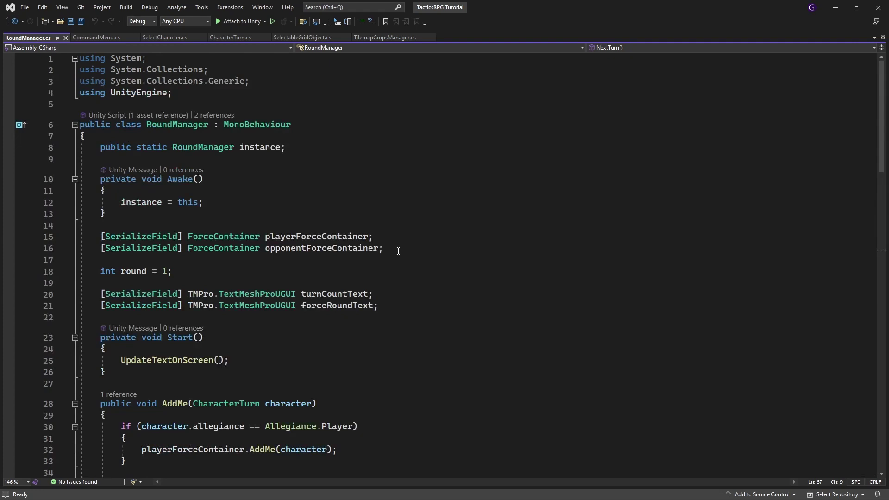
Declare a MouseInput field named mouseInput below forceRoundText in RoundManager and save the script.
{"action": "left_click", "coordinate": [428, 320]}
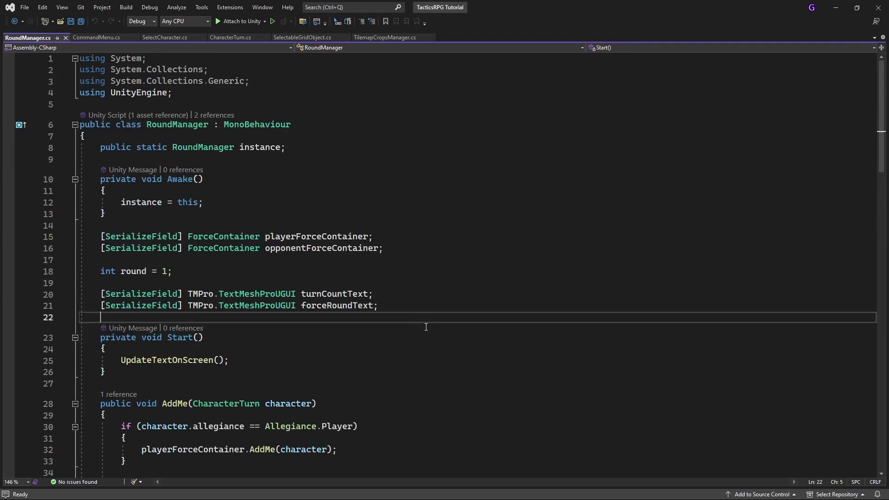
{"action": "scroll", "coordinate": [421, 320], "scroll_direction": "down", "scroll_amount": 2}
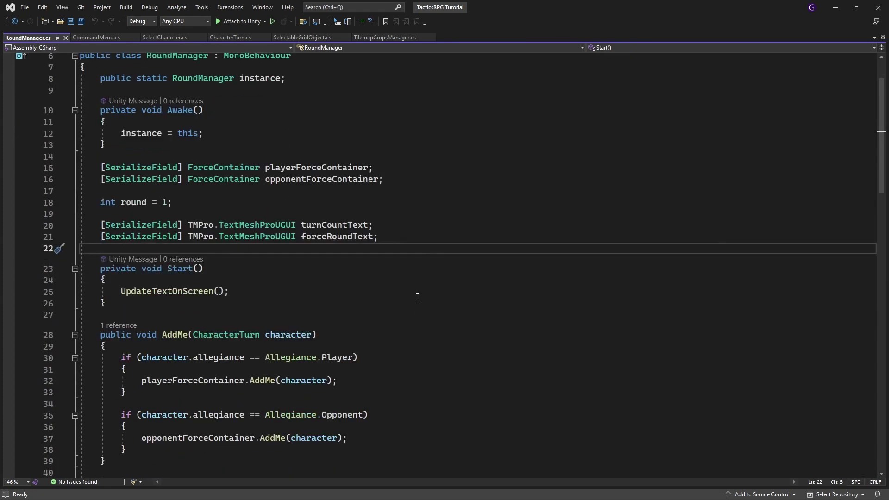
{"action": "key", "text": "Return"}
{"action": "key", "text": "Return"}
{"action": "key", "text": "Up"}
{"action": "type", "text": "Mo"}
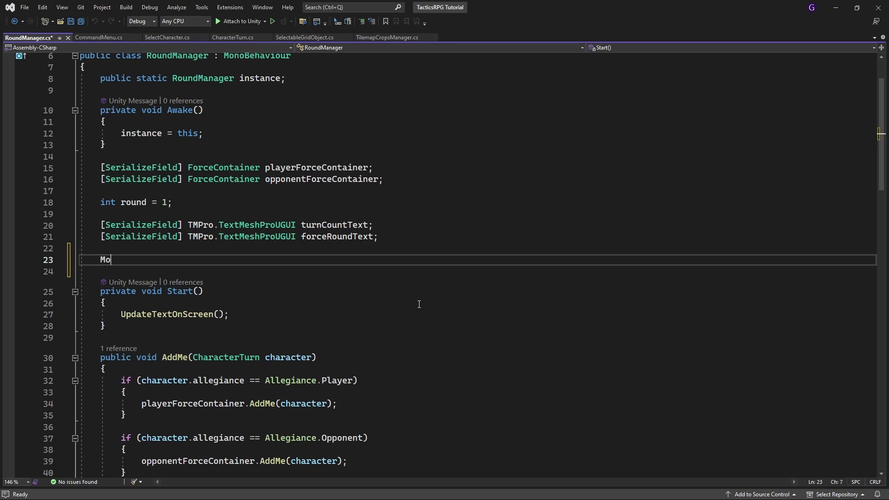
{"action": "type", "text": "useInput"}
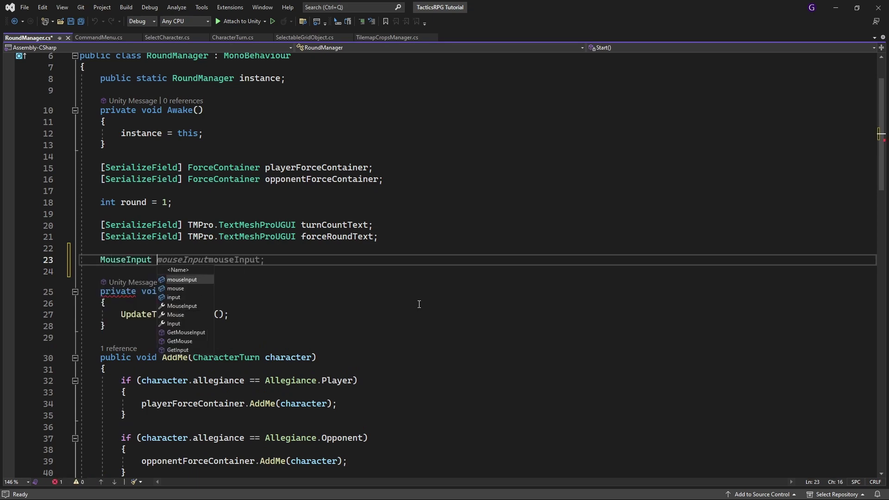
{"action": "key", "text": "Tab"}
{"action": "key", "text": "ctrl+s"}
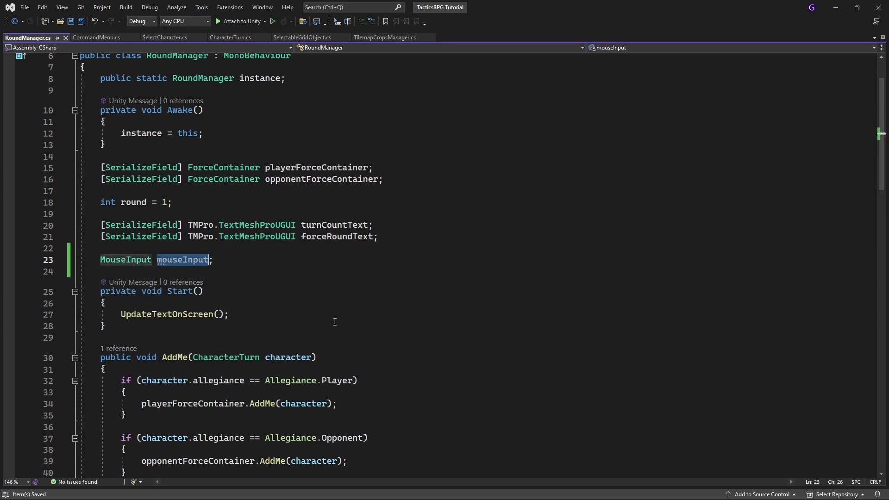
Add a DisablePlayerInput(); call as the first line of the Allegiance.Player case in NextTurn and save.
{"action": "scroll", "coordinate": [335, 321], "scroll_direction": "down", "scroll_amount": 9}
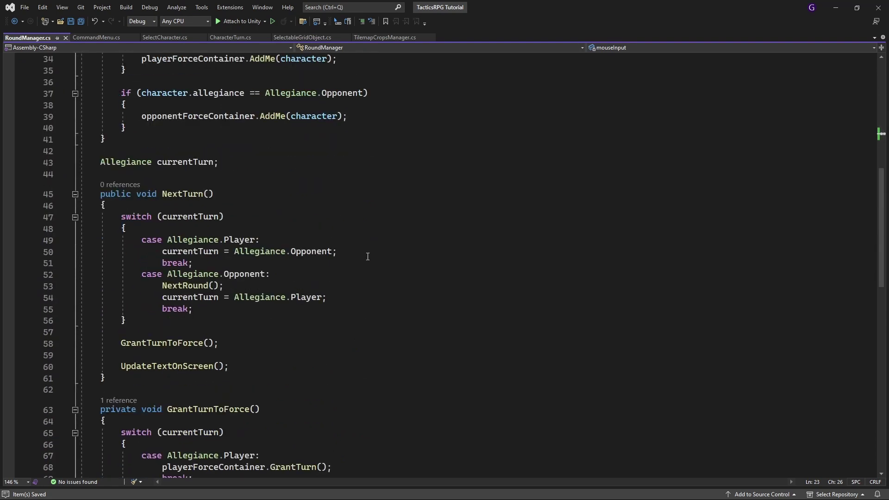
{"action": "left_click", "coordinate": [367, 256]}
{"action": "left_click", "coordinate": [391, 235]}
{"action": "key", "text": "Return"}
{"action": "type", "text": "Dis"}
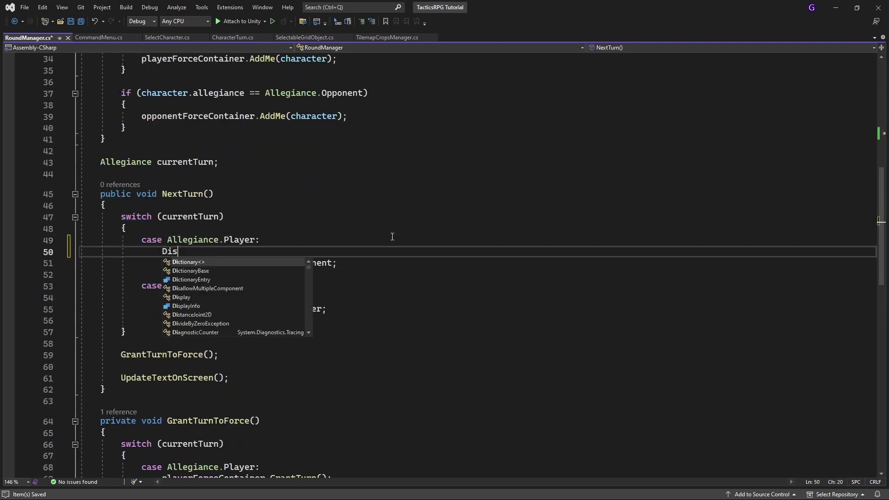
{"action": "type", "text": "ablePlayerInpu"}
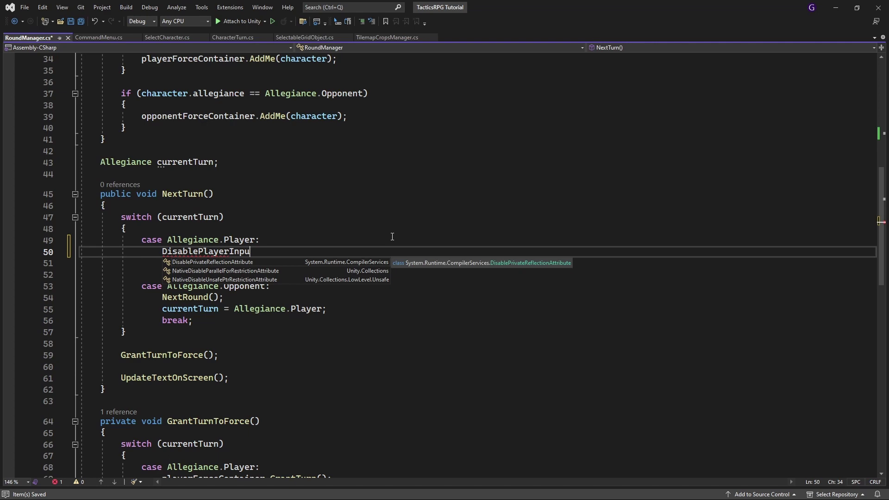
{"action": "type", "text": "t();"}
{"action": "key", "text": "ctrl+s"}
Generate the DisablePlayerInput method and remove its placeholder NotImplementedException line.
{"action": "right_click", "coordinate": [198, 251]}
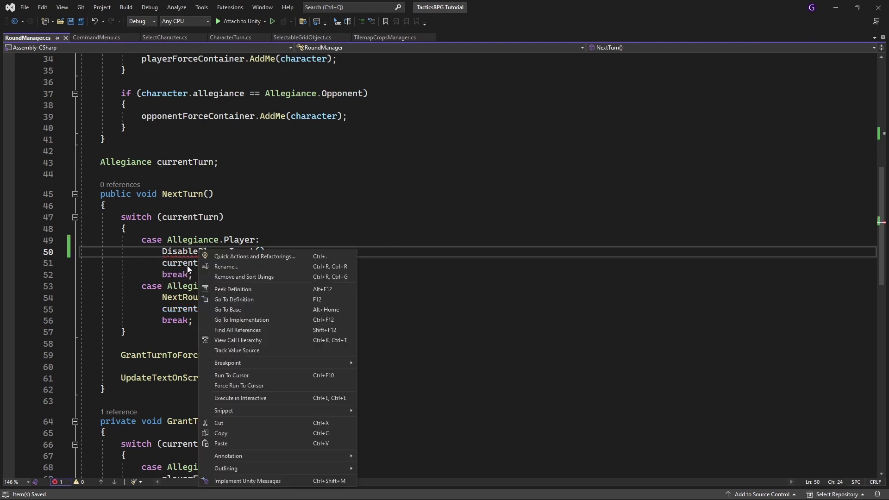
{"action": "left_click", "coordinate": [217, 254]}
{"action": "left_click", "coordinate": [123, 264]}
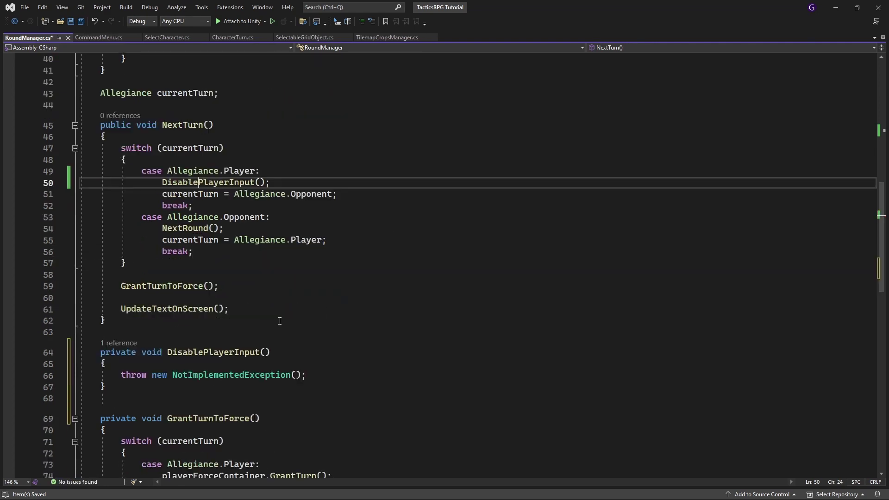
{"action": "scroll", "coordinate": [197, 324], "scroll_direction": "down", "scroll_amount": 1}
{"action": "left_click_drag", "start_coordinate": [197, 352], "coordinate": [121, 341]}
{"action": "left_click_drag", "start_coordinate": [306, 341], "coordinate": [121, 341]}
{"action": "key", "text": "Delete"}
{"action": "scroll", "coordinate": [121, 341], "scroll_direction": "up", "scroll_amount": 1}
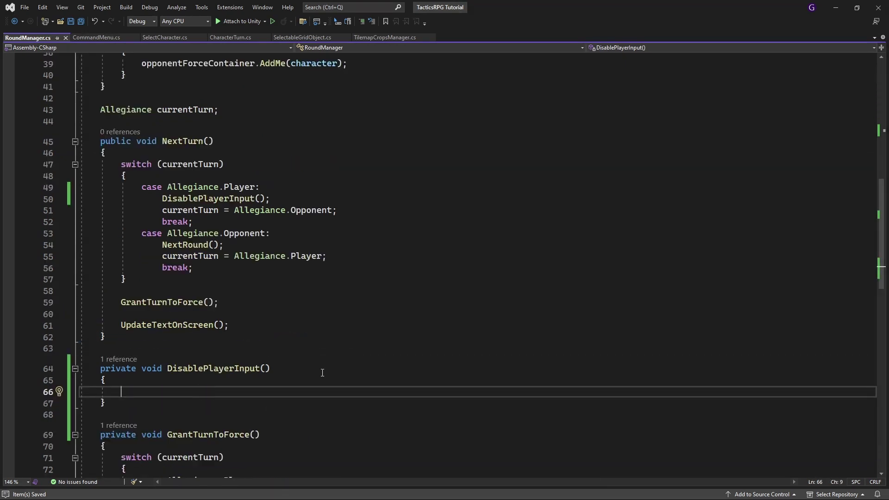
Fill the DisablePlayerInput body with mouseInput.enabled = false; and save the script.
{"action": "type", "text": "mo"}
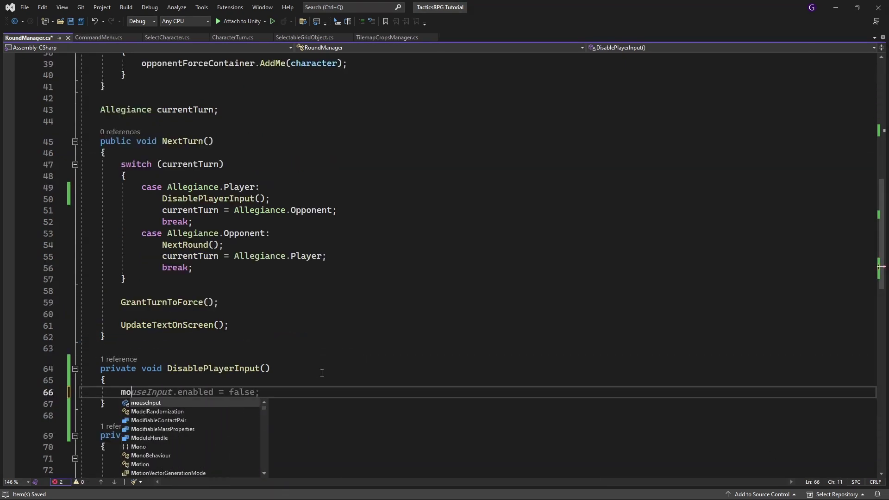
{"action": "type", "text": "useInput.enabled = false;"}
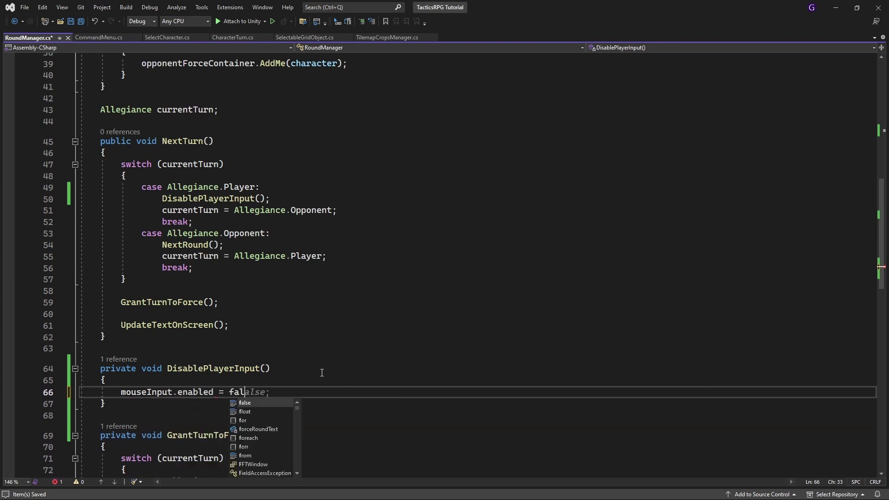
{"action": "key", "text": "ctrl+s"}
Add an EnablePlayerInput(); call after NextRound(); in the Allegiance.Opponent case of NextTurn.
{"action": "scroll", "coordinate": [331, 365], "scroll_direction": "down", "scroll_amount": 1}
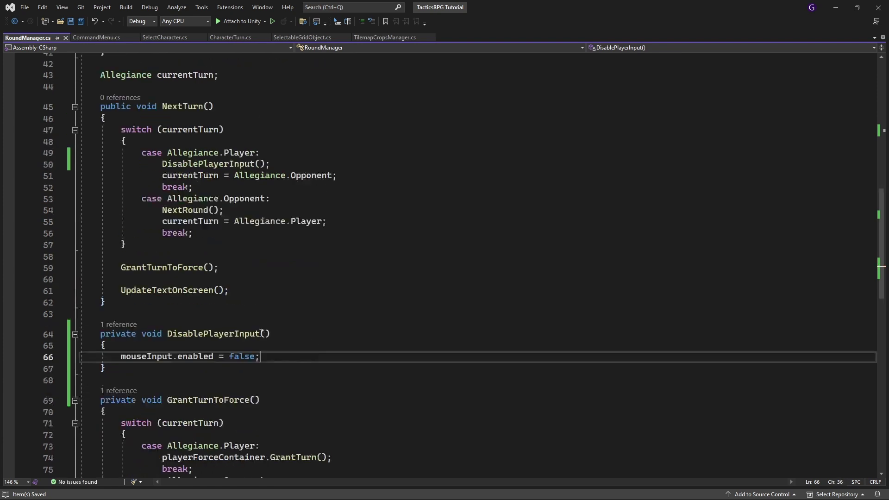
{"action": "left_click", "coordinate": [298, 207]}
{"action": "key", "text": "Return"}
{"action": "type", "text": "enable"}
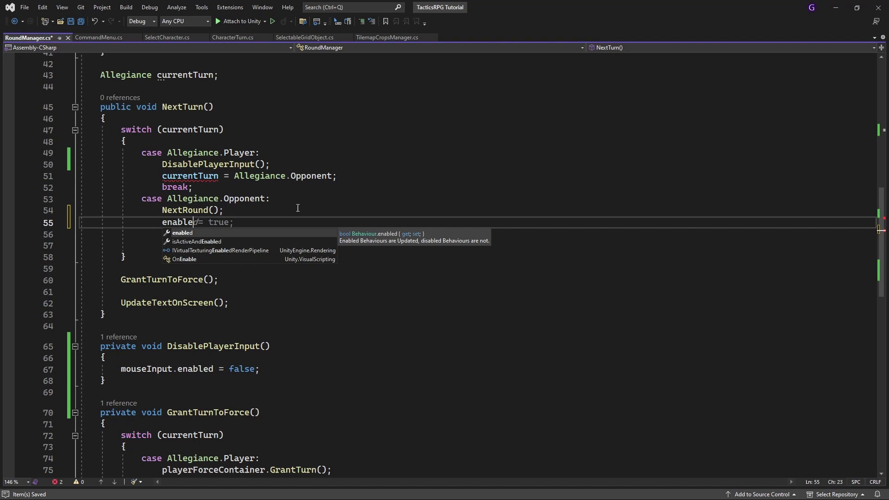
{"action": "type", "text": "PlayerInput();"}
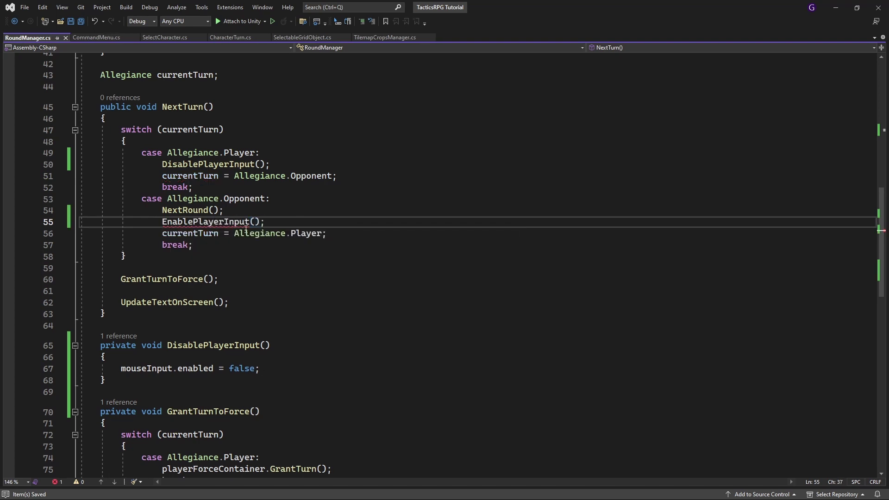
Generate the missing EnablePlayerInput method from its call in NextTurn.
{"action": "right_click", "coordinate": [200, 221]}
{"action": "left_click", "coordinate": [212, 235]}
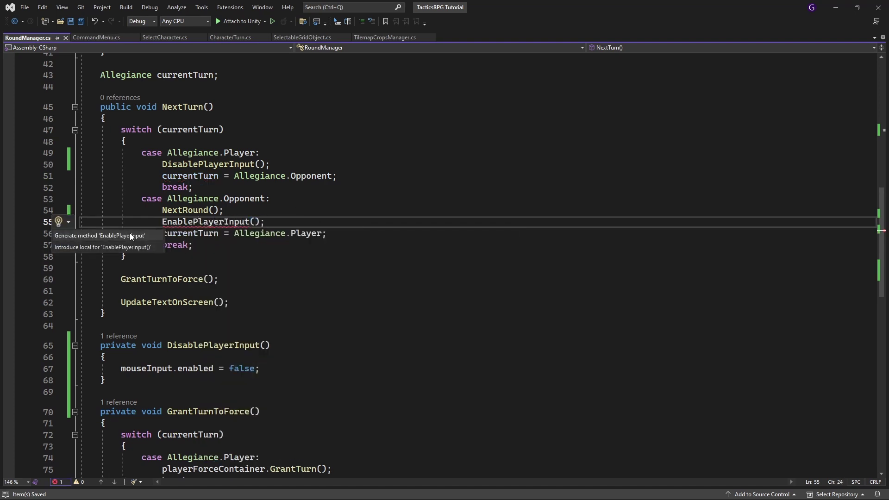
{"action": "key", "text": "Return"}
Replace the placeholder body of EnablePlayerInput with mouseInput.enabled = true;, reusing the line from DisablePlayerInput, and save.
{"action": "scroll", "coordinate": [199, 320], "scroll_direction": "down", "scroll_amount": 1}
{"action": "left_click_drag", "start_coordinate": [261, 400], "coordinate": [121, 400]}
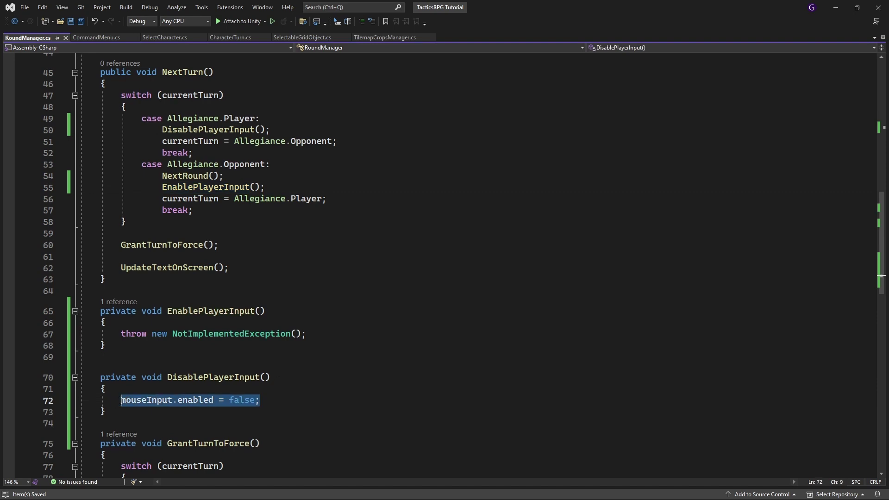
{"action": "key", "text": "ctrl+c"}
{"action": "left_click_drag", "start_coordinate": [342, 334], "coordinate": [121, 334]}
{"action": "key", "text": "ctrl+v"}
{"action": "double_click", "coordinate": [240, 334]}
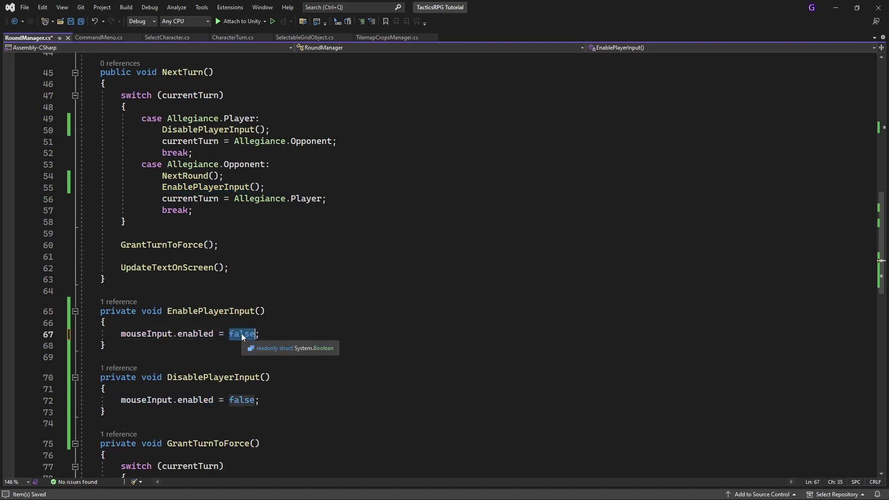
{"action": "type", "text": "true"}
{"action": "key", "text": "ctrl+s"}
{"action": "left_click", "coordinate": [245, 291]}
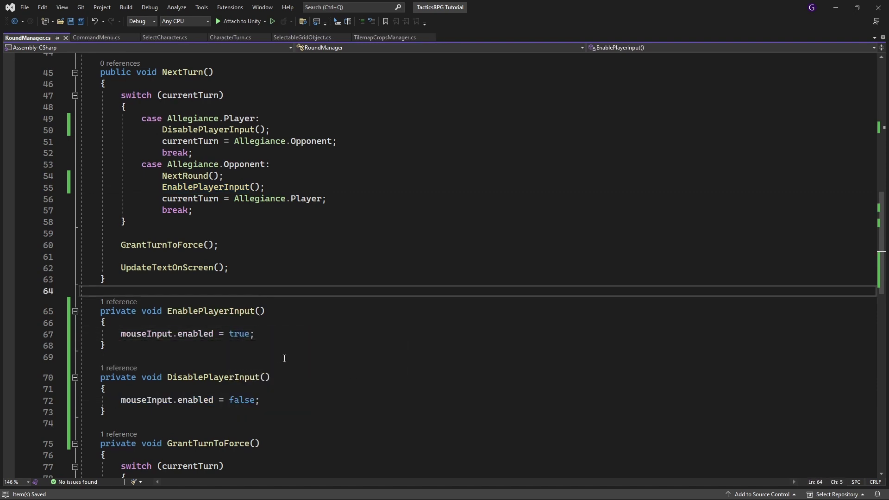
{"action": "left_click", "coordinate": [389, 281]}
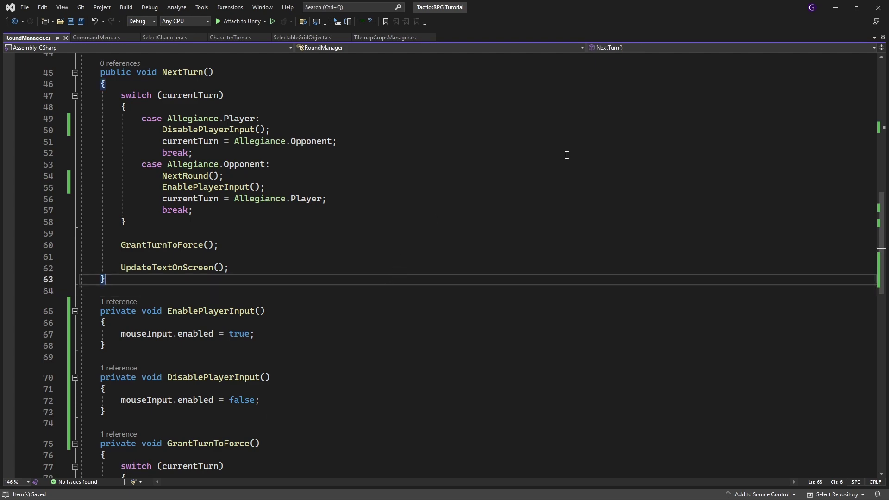
Add the [SerializeField] attribute to the MouseInput mouseInput declaration in RoundManager and save the script.
{"action": "scroll", "coordinate": [558, 147], "scroll_direction": "up", "scroll_amount": 15}
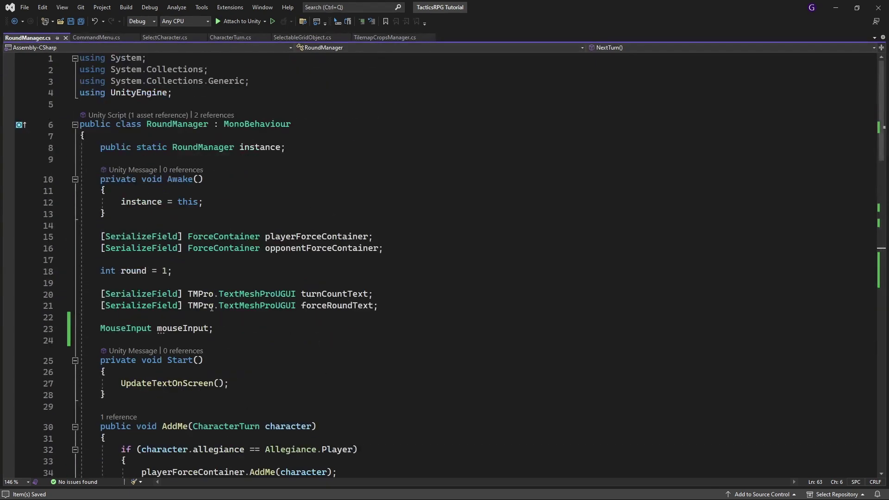
{"action": "left_click", "coordinate": [101, 328]}
{"action": "type", "text": "[Se "}
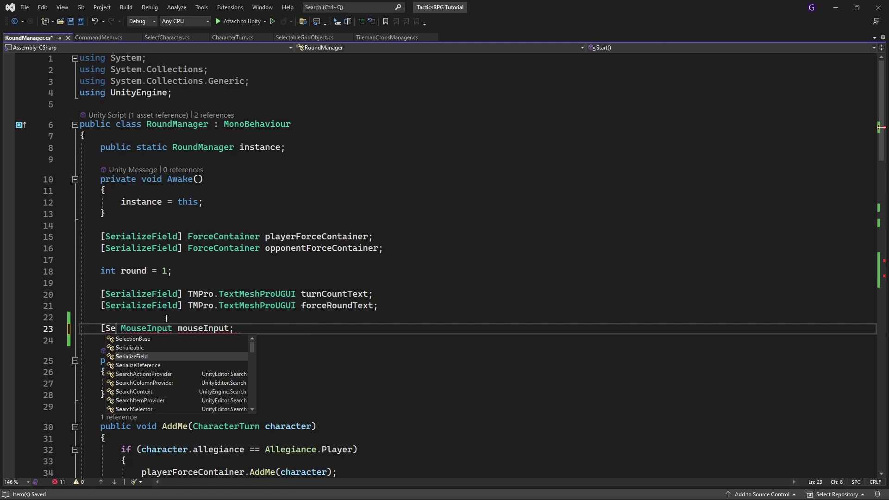
{"action": "type", "text": "rializeField]"}
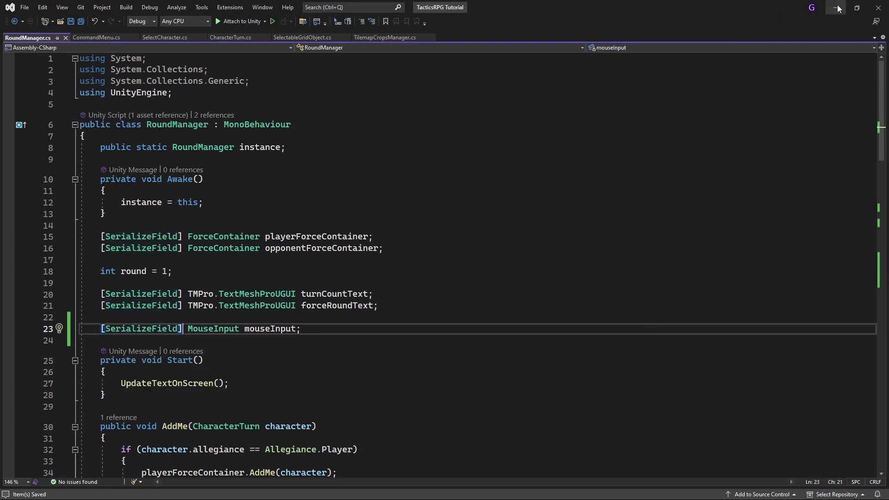
Switch to Unity and assign ---GameManager--- to the Mouse Input field of the Round Manager component.
{"action": "left_click", "coordinate": [837, 8]}
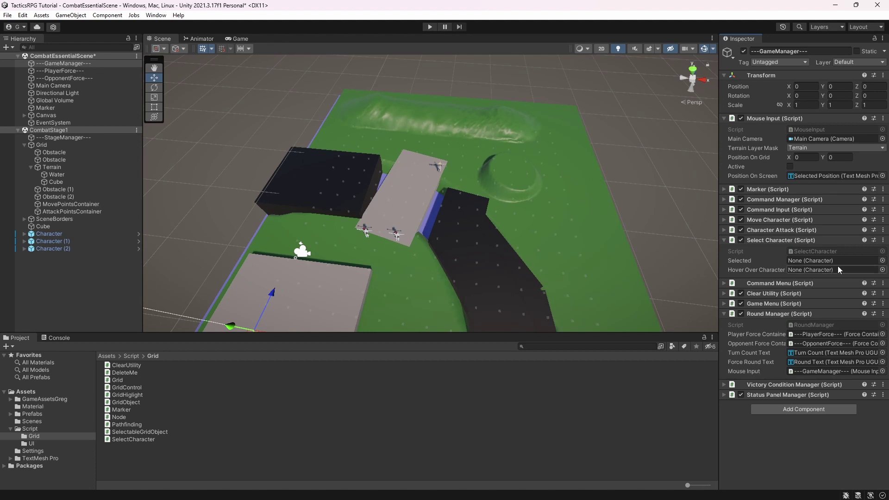
{"action": "left_click", "coordinate": [881, 371]}
{"action": "double_click", "coordinate": [813, 346]}
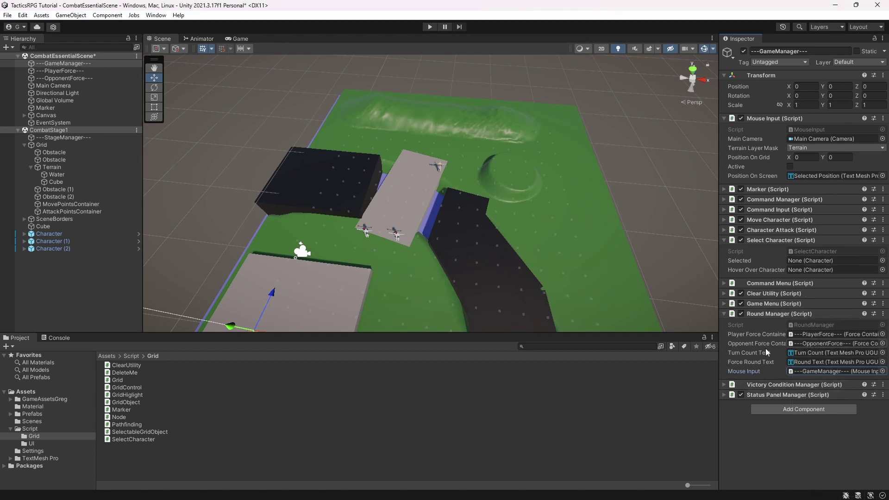
Run the game and end the player's turn and the opponent's turn to test the mouse input toggling.
{"action": "left_click", "coordinate": [422, 24]}
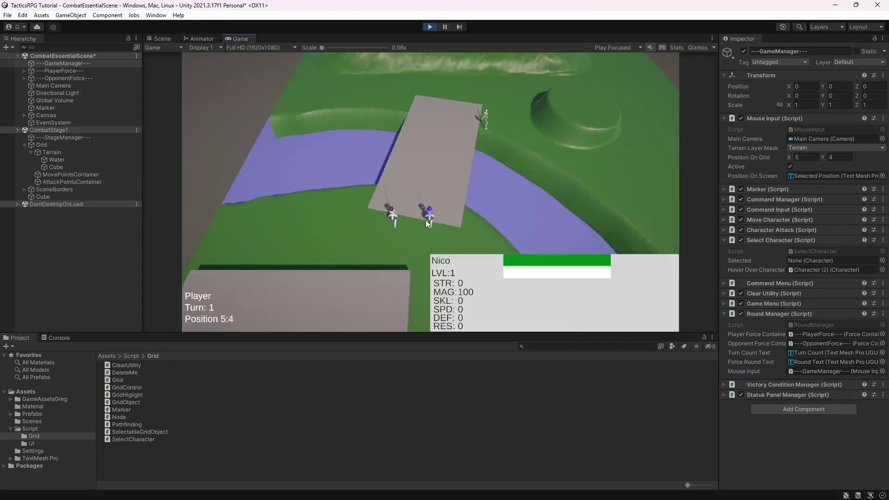
{"action": "left_click", "coordinate": [425, 220]}
{"action": "right_click", "coordinate": [396, 130]}
{"action": "left_click", "coordinate": [215, 63]}
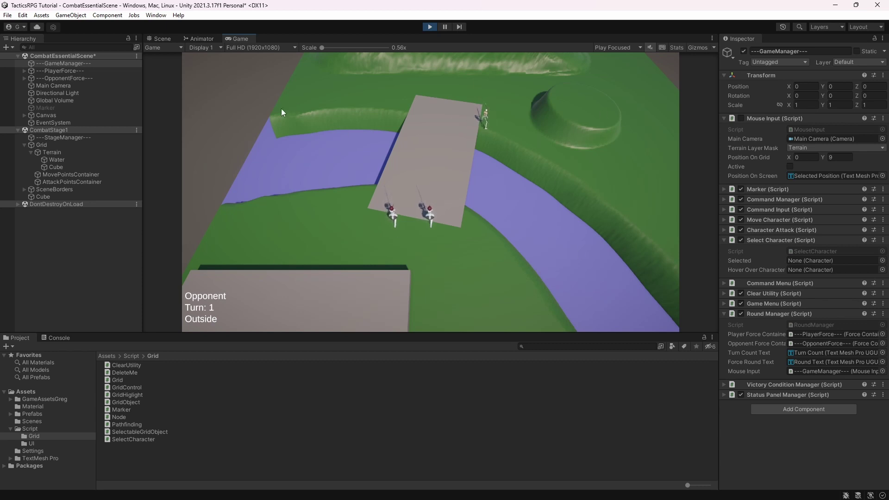
{"action": "key", "text": "Escape"}
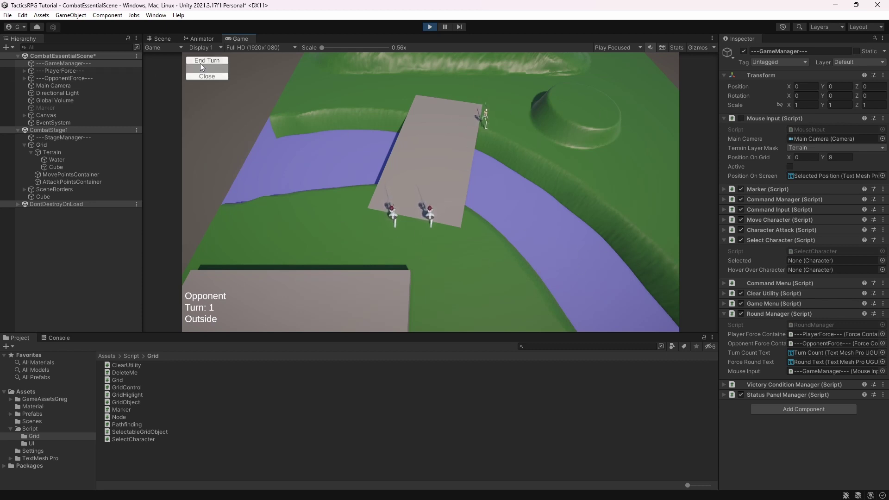
{"action": "left_click", "coordinate": [206, 65]}
Move a player character along the bridge, end the player's turn again, and exit play mode.
{"action": "left_click", "coordinate": [389, 214]}
{"action": "right_click", "coordinate": [418, 188]}
{"action": "left_click", "coordinate": [392, 211]}
{"action": "left_click", "coordinate": [206, 68]}
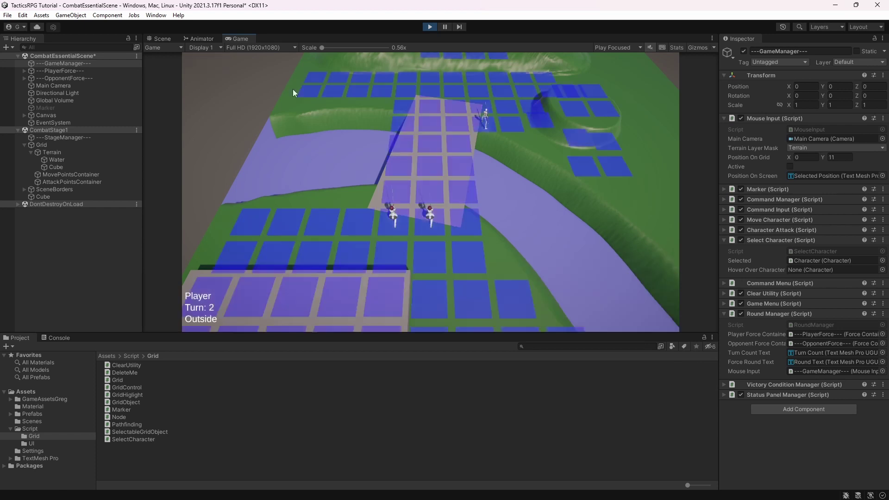
{"action": "left_click", "coordinate": [456, 159]}
{"action": "key", "text": "Escape"}
{"action": "left_click", "coordinate": [201, 61]}
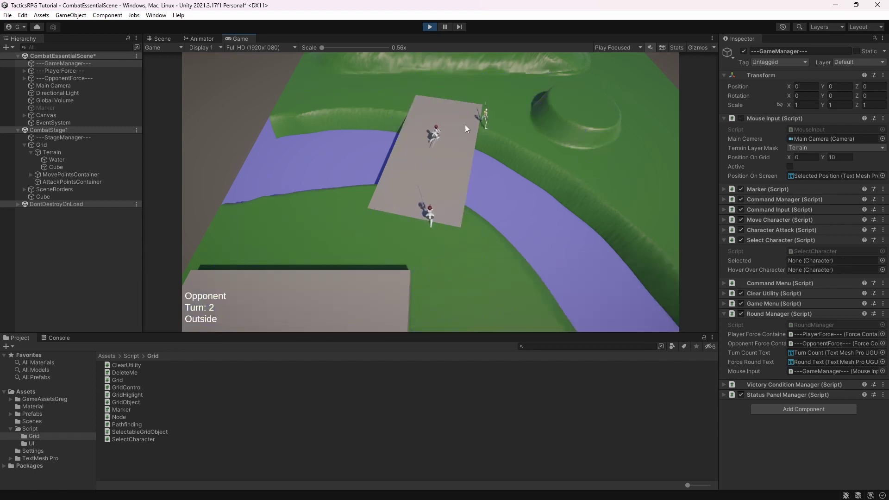
{"action": "left_click", "coordinate": [428, 27]}
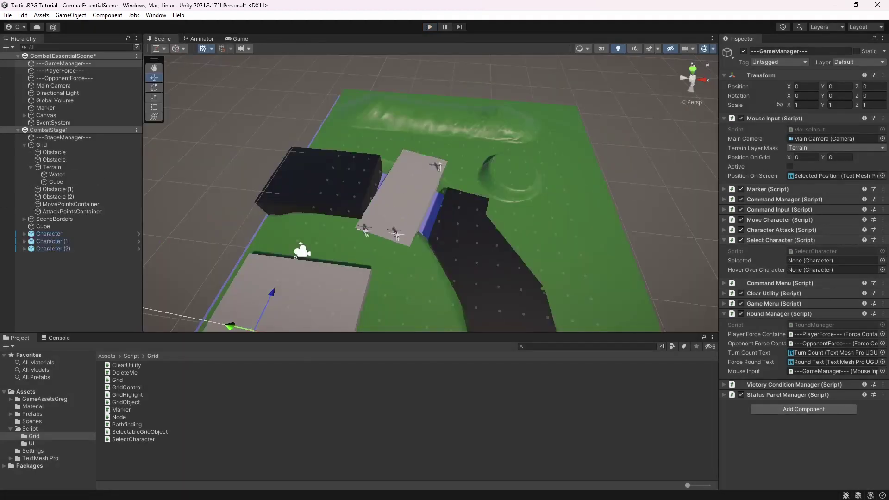
Search the project assets for Attack and inspect the Attack script's code.
{"action": "left_click", "coordinate": [780, 239]}
{"action": "left_click", "coordinate": [780, 281]}
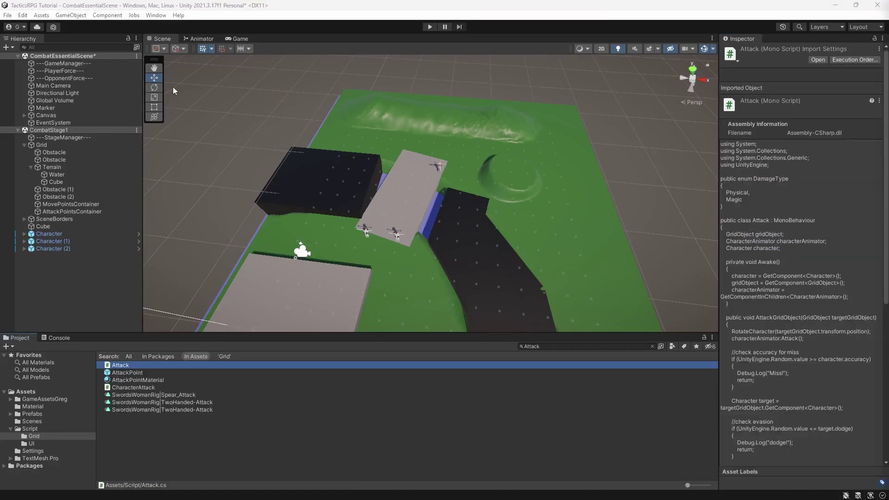
{"action": "left_click", "coordinate": [60, 63]}
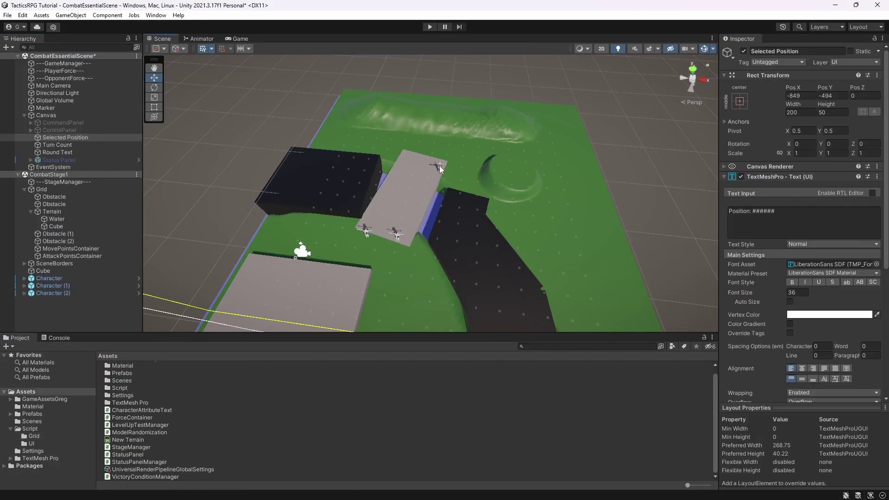
Set the Defense attribute of the skeleton's parent object, Character (1), to 19.
{"action": "left_click", "coordinate": [440, 165]}
{"action": "left_click", "coordinate": [440, 165]}
{"action": "left_click", "coordinate": [440, 165]}
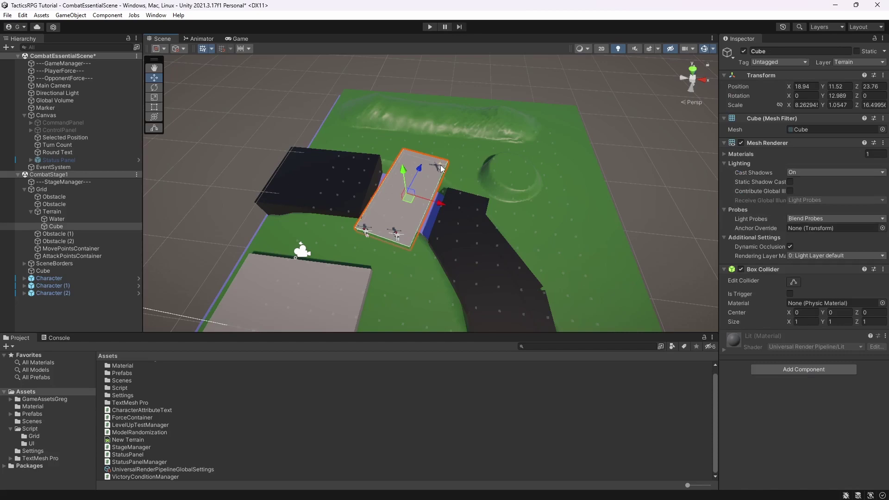
{"action": "left_click", "coordinate": [440, 164]}
{"action": "key", "text": "f"}
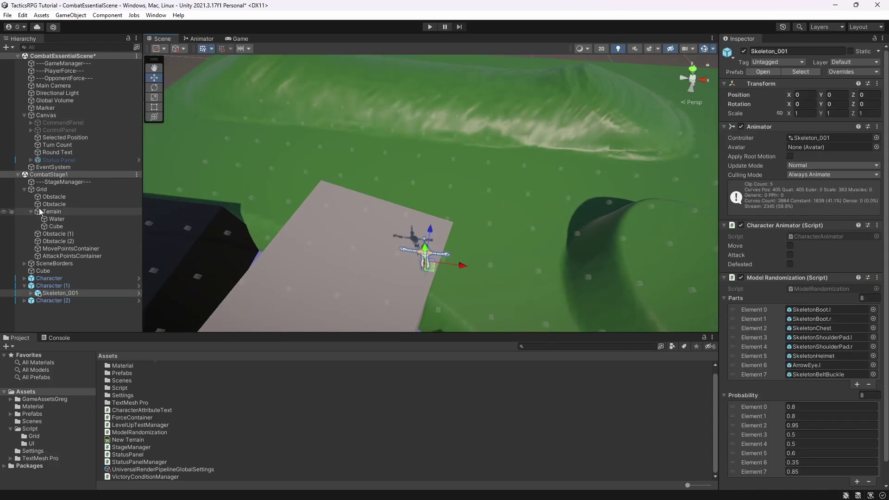
{"action": "left_click", "coordinate": [51, 285]}
{"action": "left_click", "coordinate": [24, 286]}
{"action": "scroll", "coordinate": [819, 256], "scroll_direction": "down", "scroll_amount": 2}
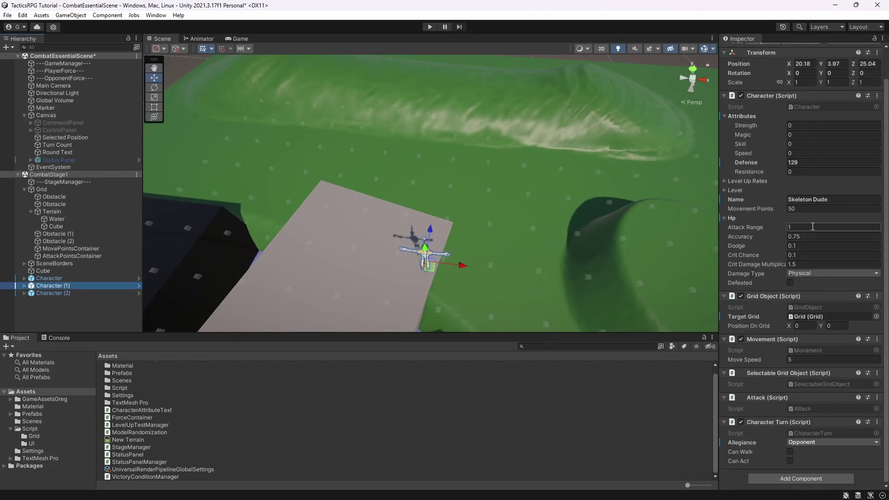
{"action": "left_click_drag", "start_coordinate": [763, 163], "coordinate": [708, 161]}
Show the console, run the game, and move both player characters next to the skeleton.
{"action": "left_click", "coordinate": [59, 338]}
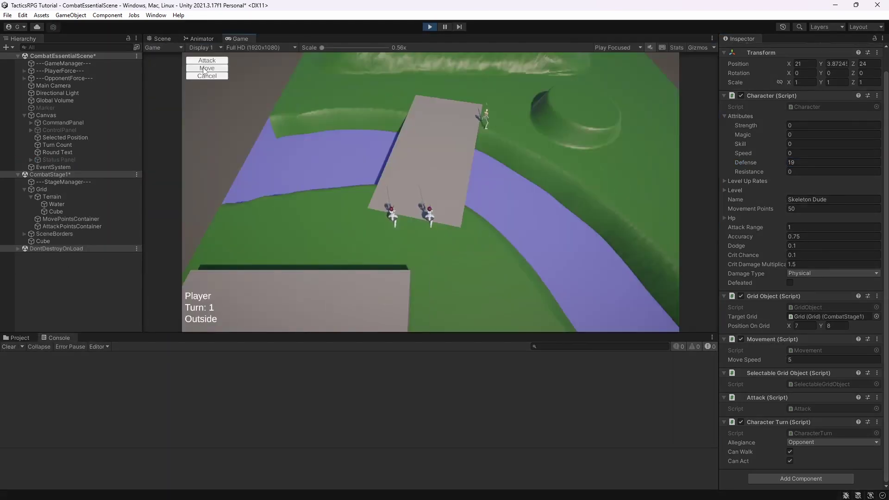
{"action": "left_click", "coordinate": [477, 105]}
{"action": "left_click", "coordinate": [391, 214]}
{"action": "left_click", "coordinate": [206, 68]}
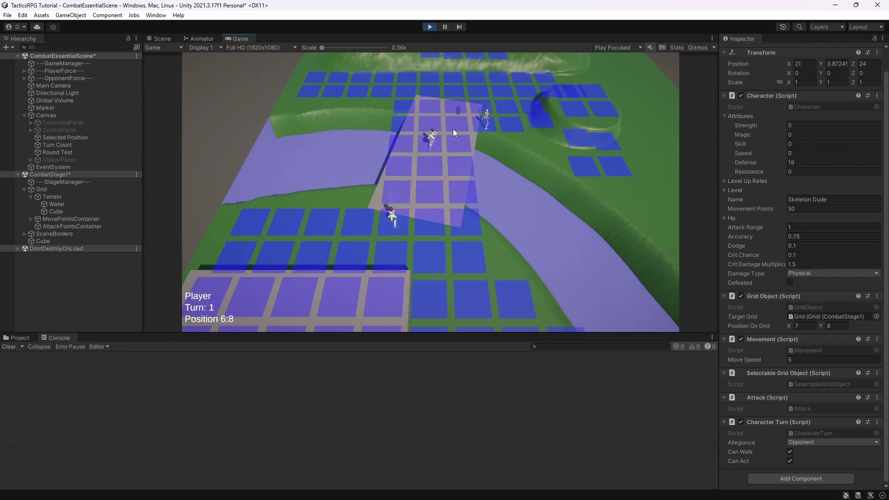
{"action": "left_click", "coordinate": [453, 129]}
{"action": "left_click", "coordinate": [476, 102]}
Attack the skeleton with both player characters and check the resulting console log before exiting play mode.
{"action": "left_click", "coordinate": [207, 60]}
{"action": "left_click", "coordinate": [477, 125]}
{"action": "left_click", "coordinate": [454, 124]}
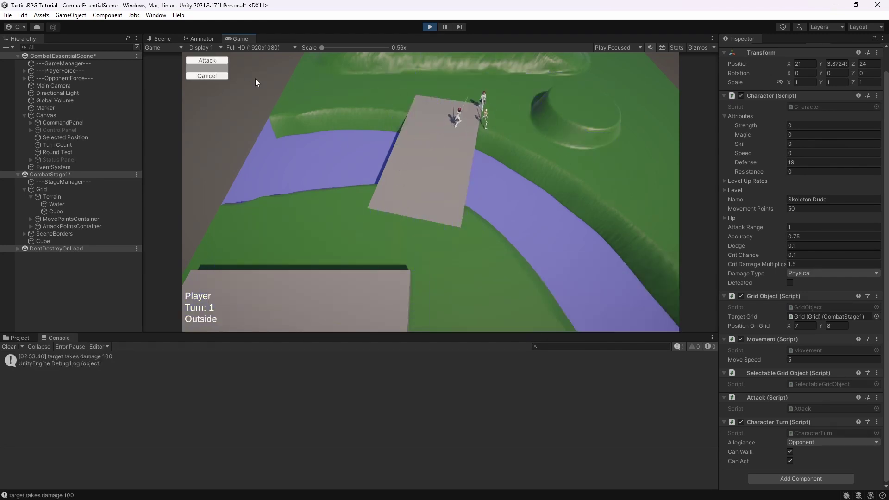
{"action": "left_click", "coordinate": [206, 60]}
{"action": "left_click", "coordinate": [487, 122]}
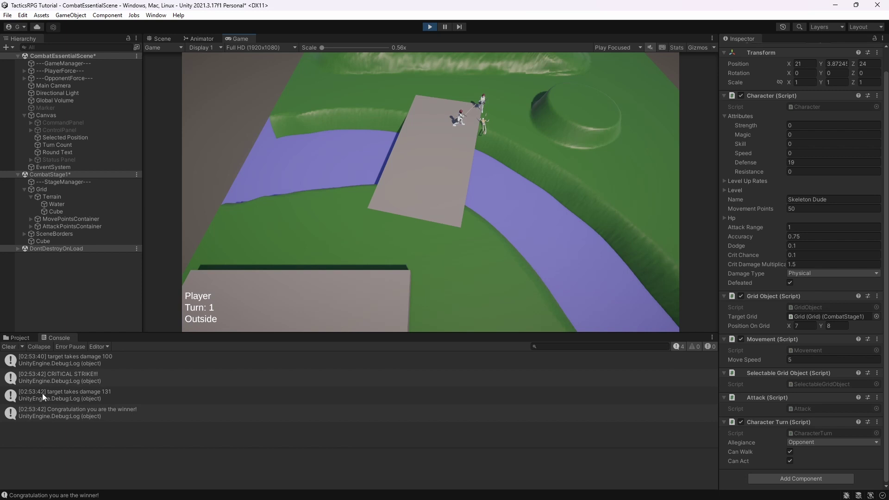
{"action": "left_click", "coordinate": [105, 414]}
{"action": "left_click", "coordinate": [429, 26]}
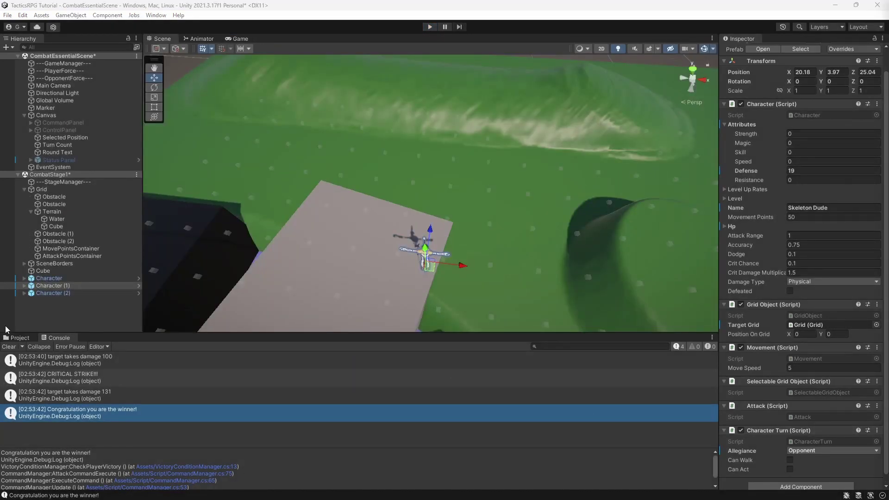
Create a new scene named WorldMap from the Standard (URP) template, saving the changes to CombatEssentialScene and CombatStage1.
{"action": "left_click", "coordinate": [19, 339]}
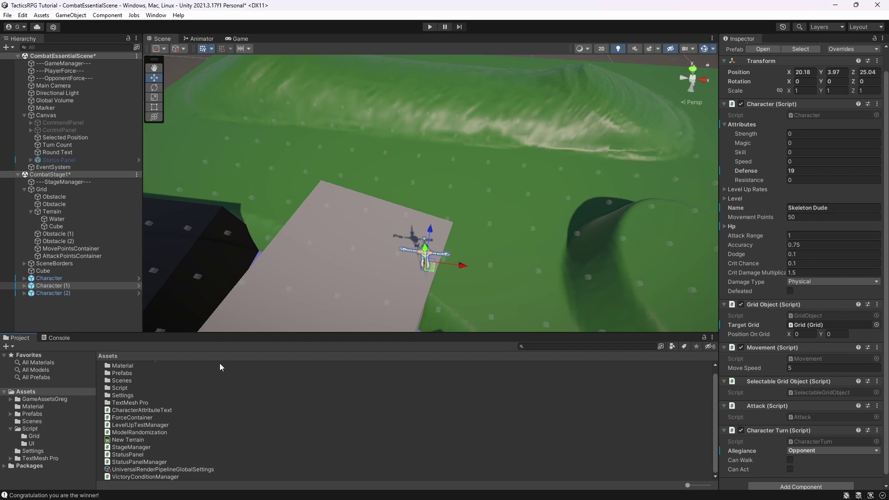
{"action": "scroll", "coordinate": [219, 366], "scroll_direction": "up", "scroll_amount": 1}
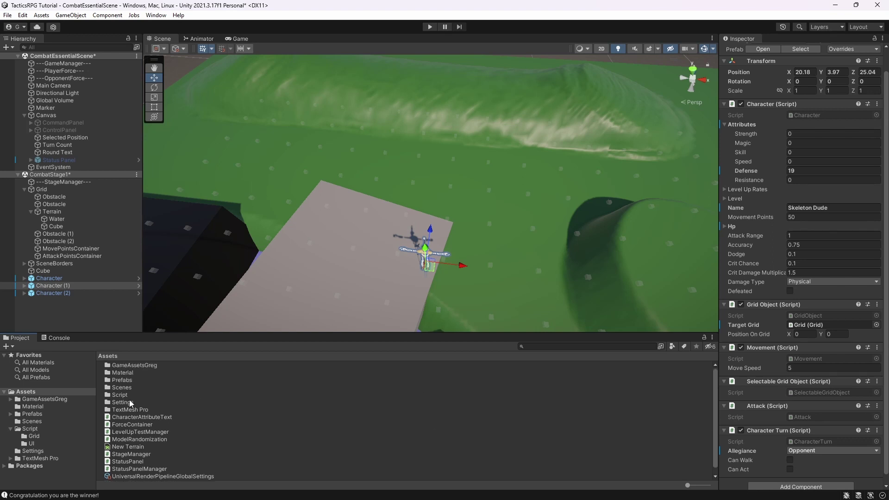
{"action": "left_click", "coordinate": [8, 15]}
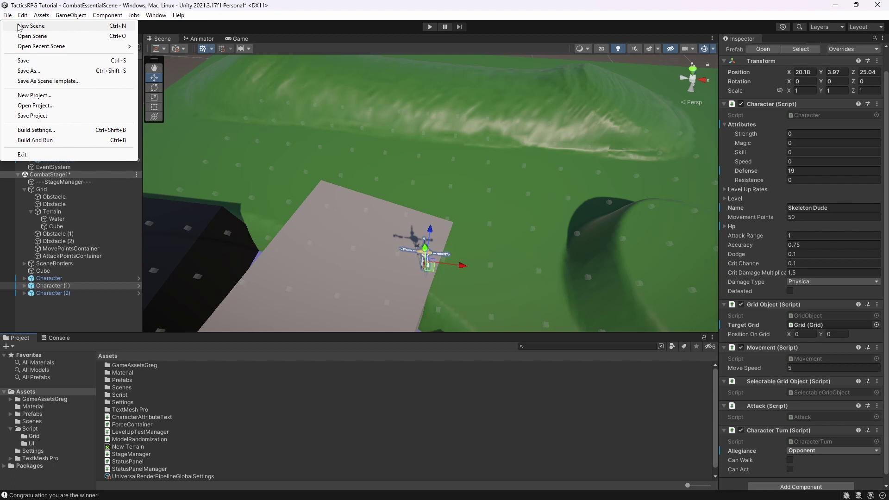
{"action": "left_click", "coordinate": [19, 26]}
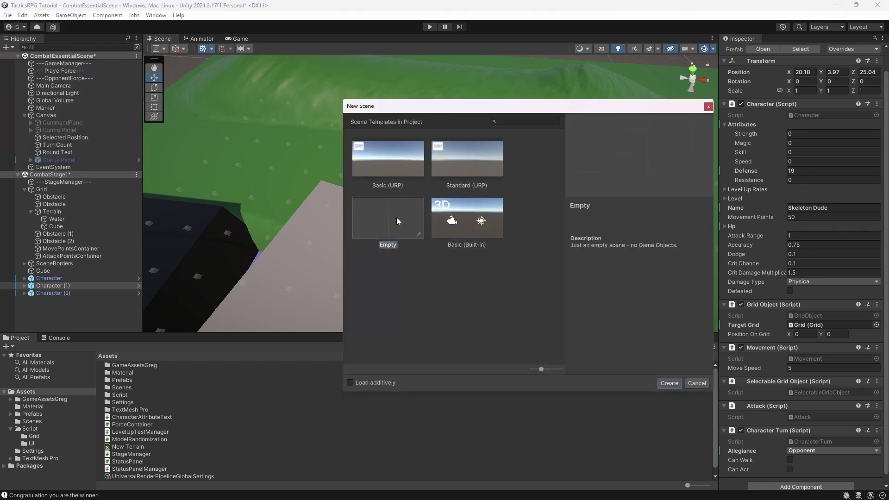
{"action": "left_click", "coordinate": [468, 165]}
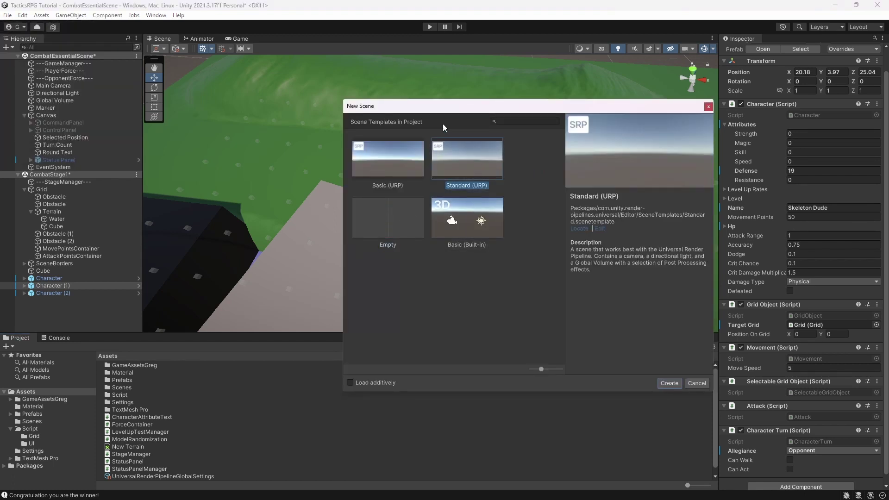
{"action": "left_click", "coordinate": [669, 383]}
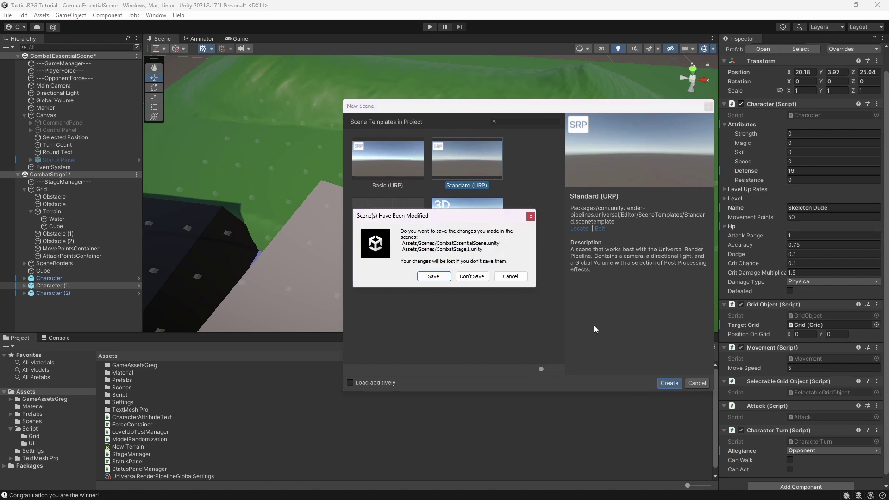
{"action": "left_click", "coordinate": [432, 276]}
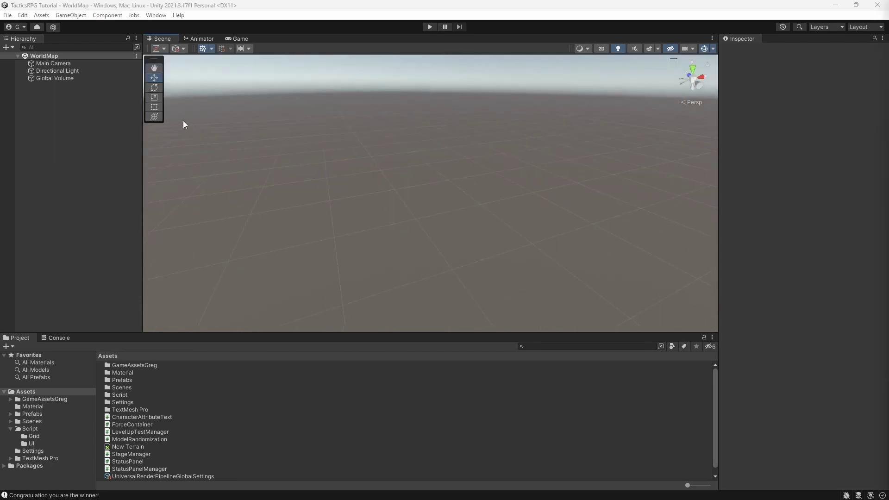
Add a TextMeshPro UI button to the WorldMap scene.
{"action": "left_click", "coordinate": [67, 16]}
{"action": "mouse_move", "coordinate": [107, 107]}
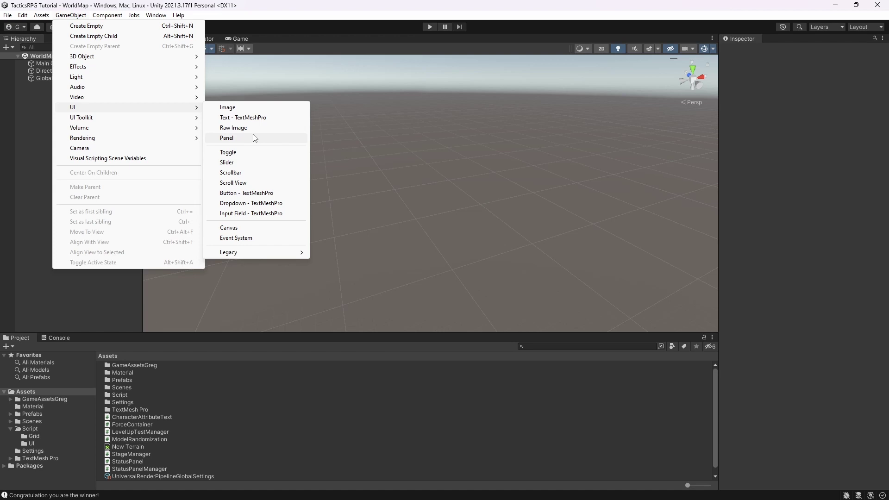
{"action": "left_click", "coordinate": [249, 193]}
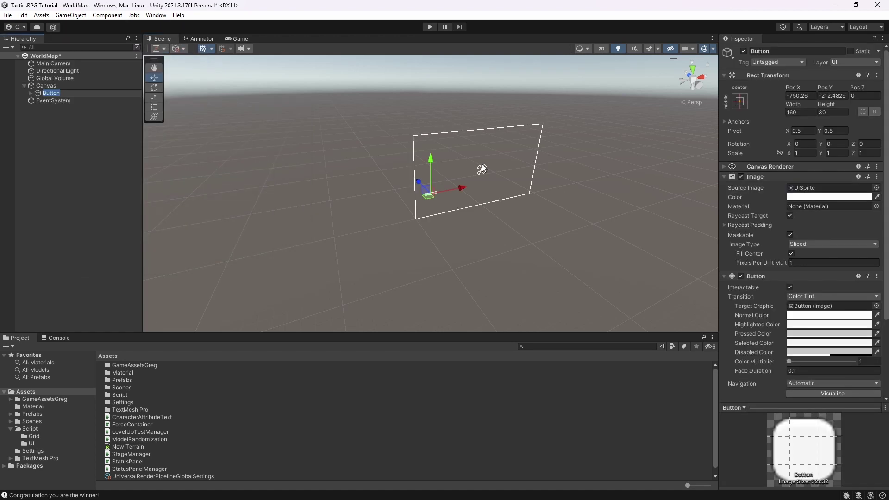
Raise the new button on the canvas to about Pos Y 119.
{"action": "left_click_drag", "start_coordinate": [474, 187], "coordinate": [412, 187], "text": "alt"}
{"action": "scroll", "coordinate": [326, 166], "scroll_direction": "up", "scroll_amount": 8}
{"action": "middle_click_drag", "start_coordinate": [338, 173], "coordinate": [407, 204]}
{"action": "scroll", "coordinate": [407, 204], "scroll_direction": "down", "scroll_amount": 4}
{"action": "left_click", "coordinate": [51, 100]}
{"action": "left_click", "coordinate": [51, 93]}
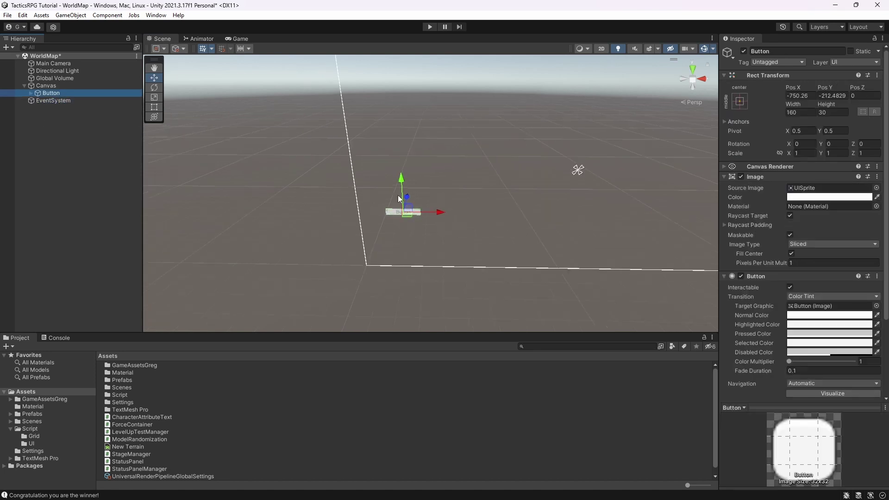
{"action": "scroll", "coordinate": [417, 182], "scroll_direction": "down", "scroll_amount": 2}
{"action": "left_click_drag", "start_coordinate": [403, 182], "coordinate": [399, 139]}
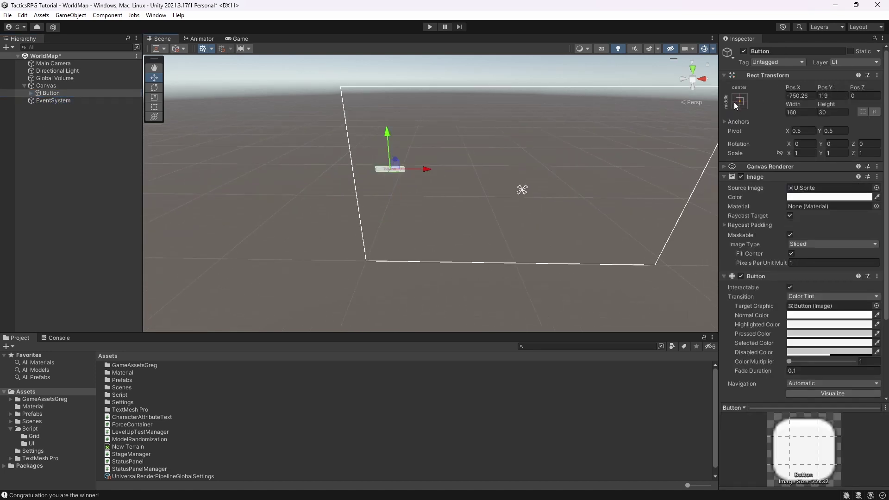
Anchor the button to the canvas's top-left corner and set its Pos X and Pos Y to 0.
{"action": "left_click", "coordinate": [739, 100]}
{"action": "left_click", "coordinate": [772, 175]}
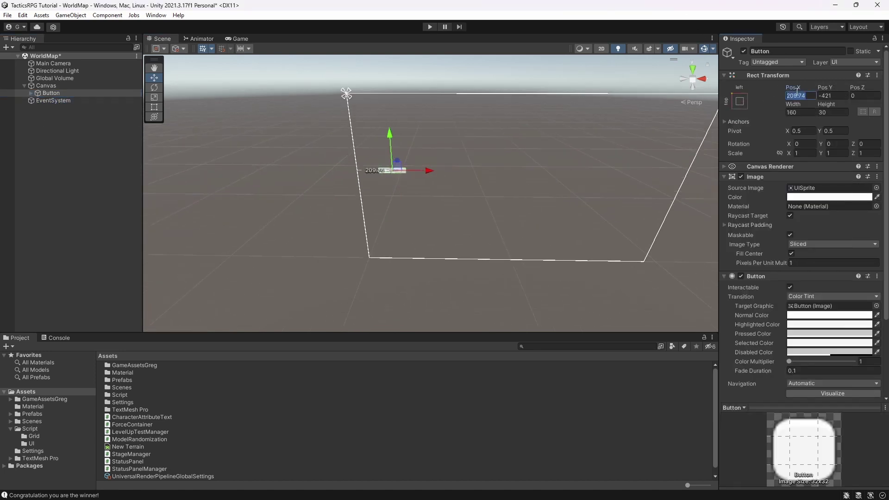
{"action": "type", "text": "0"}
{"action": "key", "text": "Tab"}
{"action": "type", "text": "0"}
Move the button inward from the canvas's top-left corner to about Pos X 101 and Pos Y -46.
{"action": "scroll", "coordinate": [429, 103], "scroll_direction": "up", "scroll_amount": 4}
{"action": "middle_click_drag", "start_coordinate": [361, 93], "coordinate": [415, 138]}
{"action": "left_click_drag", "start_coordinate": [406, 137], "coordinate": [431, 137]}
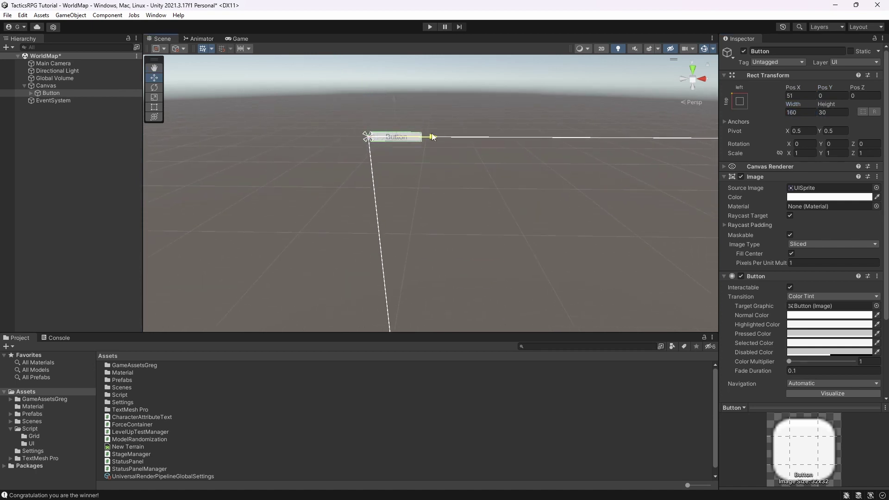
{"action": "left_click_drag", "start_coordinate": [398, 103], "coordinate": [398, 114]}
{"action": "left_click", "coordinate": [60, 94]}
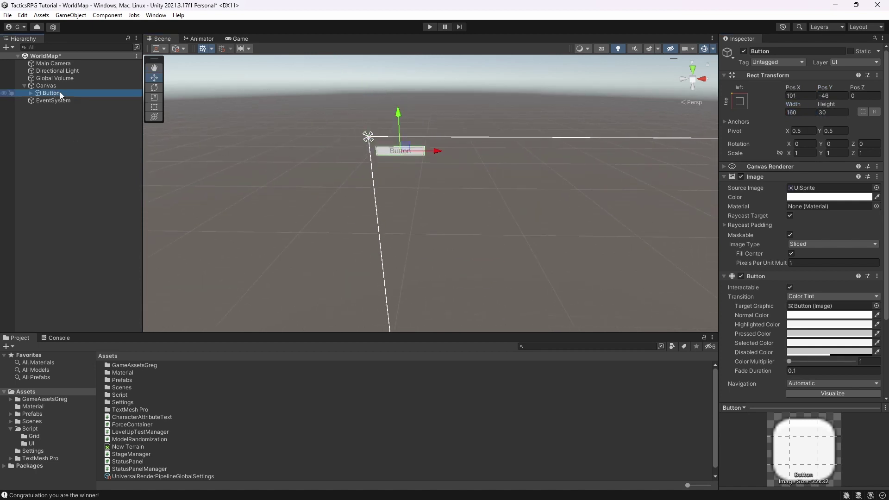
Resize the button on the canvas to a width of 500 and a height of 50.
{"action": "left_click", "coordinate": [154, 107]}
{"action": "left_click_drag", "start_coordinate": [424, 151], "coordinate": [493, 159]}
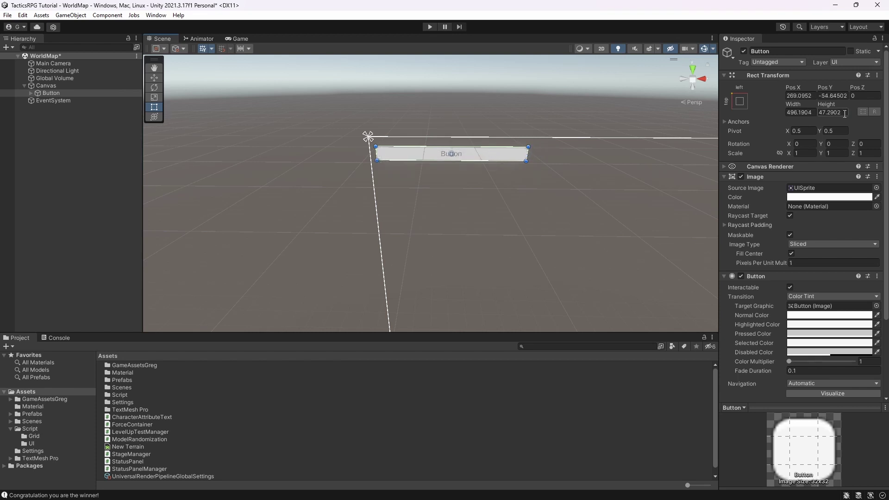
{"action": "left_click", "coordinate": [844, 113]}
{"action": "type", "text": "50"}
{"action": "left_click", "coordinate": [808, 114]}
{"action": "type", "text": "50"}
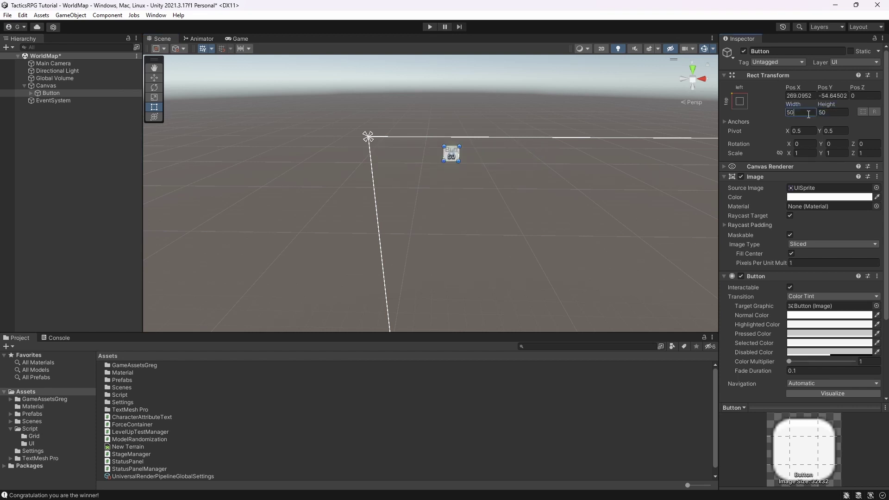
{"action": "type", "text": "0"}
Change the button's label text to "Mission 1" and return to the button in the hierarchy.
{"action": "scroll", "coordinate": [614, 143], "scroll_direction": "up", "scroll_amount": 3}
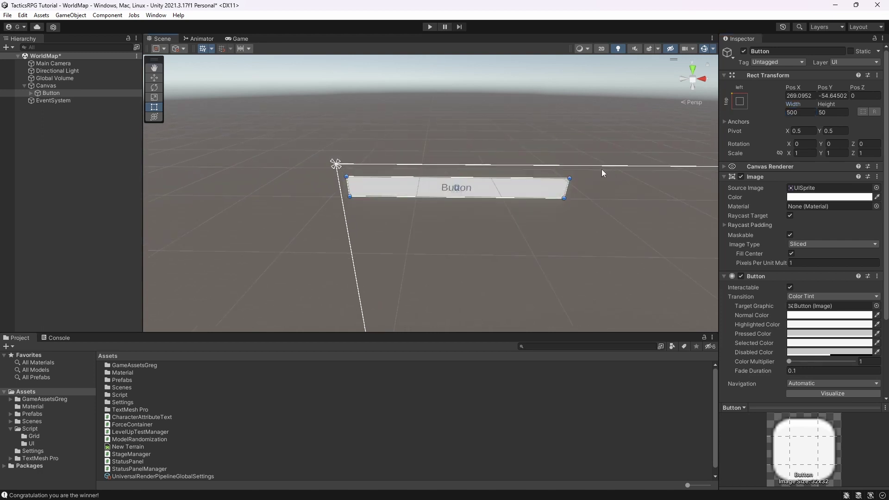
{"action": "left_click", "coordinate": [38, 93]}
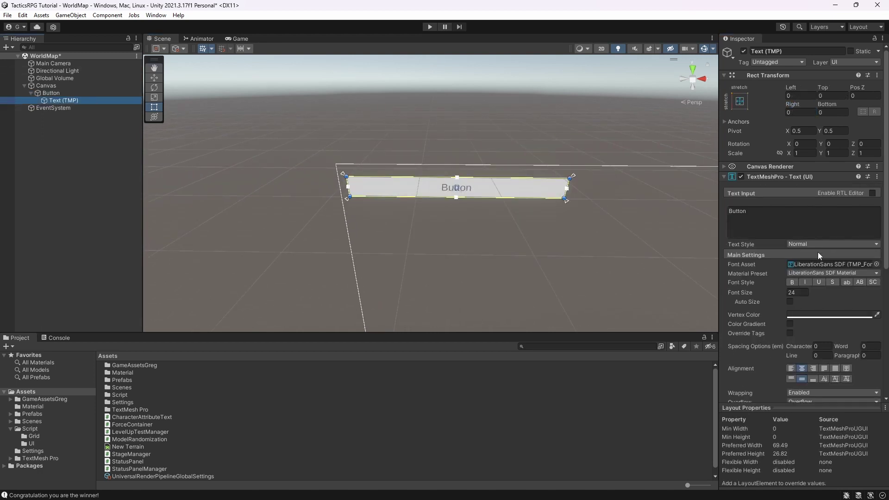
{"action": "left_click", "coordinate": [794, 219]}
{"action": "type", "text": "Mission 1"}
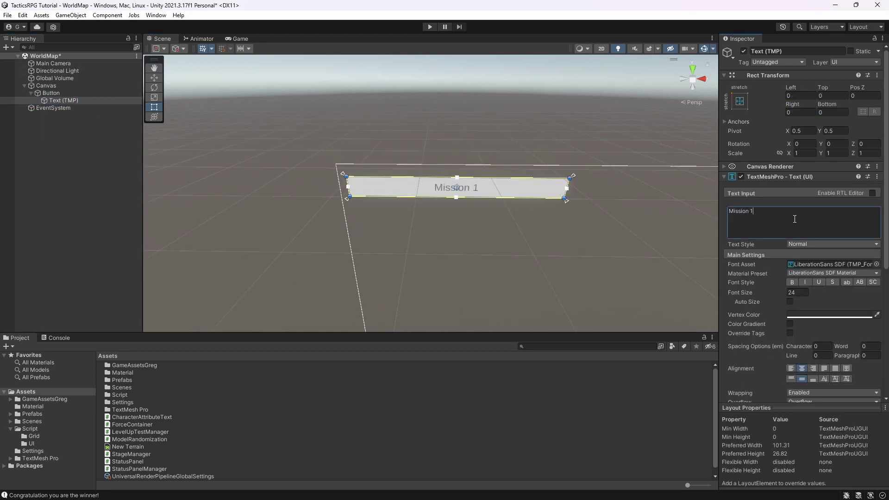
{"action": "left_click", "coordinate": [51, 93]}
{"action": "left_click", "coordinate": [30, 93]}
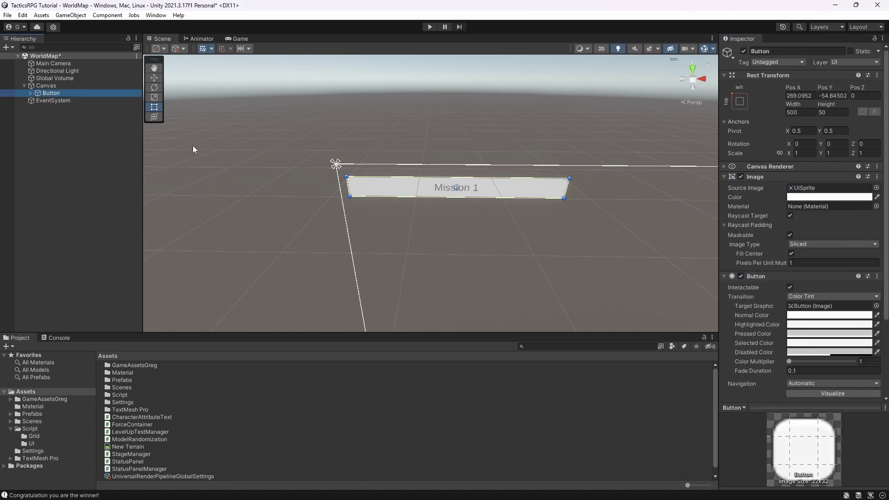
Create an empty object named ---WorldMapManager---, place it first in the WorldMap hierarchy and save the scene.
{"action": "scroll", "coordinate": [484, 226], "scroll_direction": "down", "scroll_amount": 3}
{"action": "left_click_drag", "start_coordinate": [459, 243], "coordinate": [486, 230], "text": "alt"}
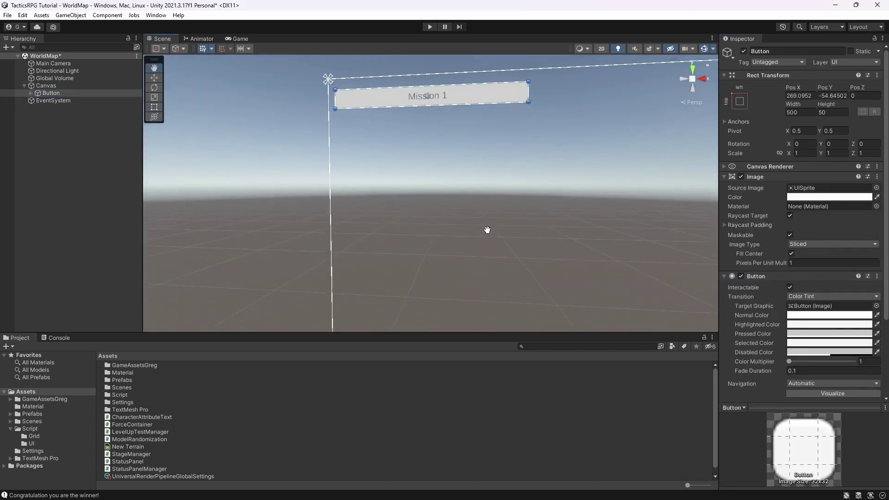
{"action": "middle_click_drag", "start_coordinate": [486, 230], "coordinate": [450, 247]}
{"action": "left_click", "coordinate": [24, 85]}
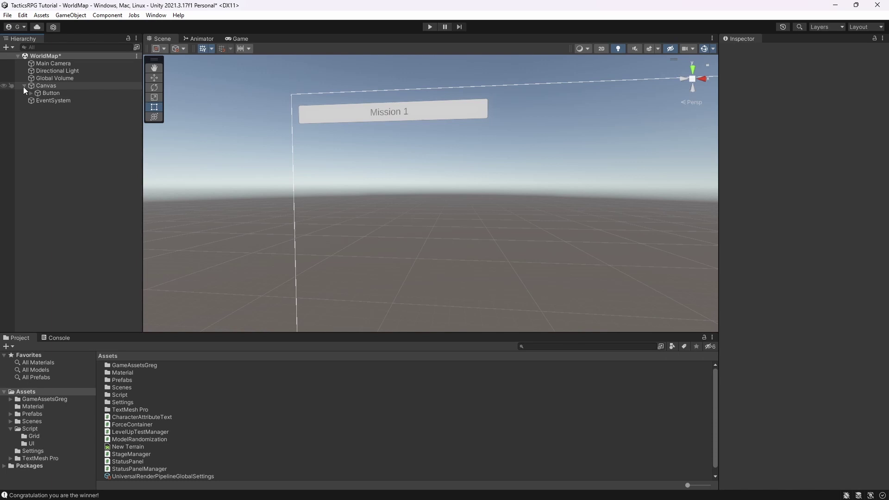
{"action": "right_click", "coordinate": [54, 132]}
{"action": "left_click", "coordinate": [134, 247]}
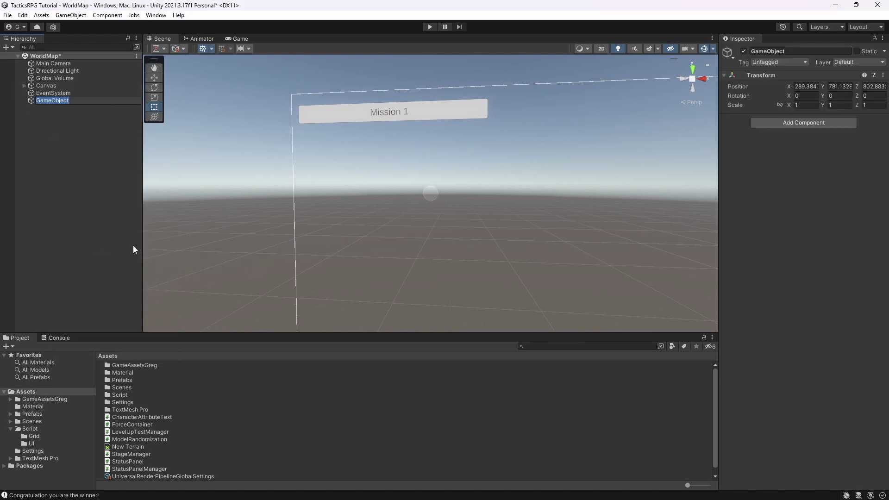
{"action": "type", "text": "--"}
{"action": "type", "text": "-WorldMapManager---"}
{"action": "key", "text": "Return"}
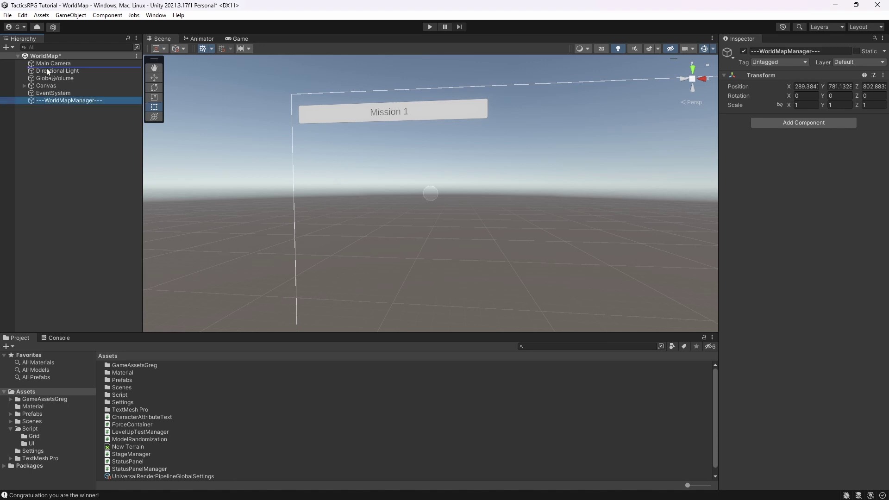
{"action": "left_click_drag", "start_coordinate": [46, 68], "coordinate": [43, 61]}
{"action": "key", "text": "ctrl+s"}
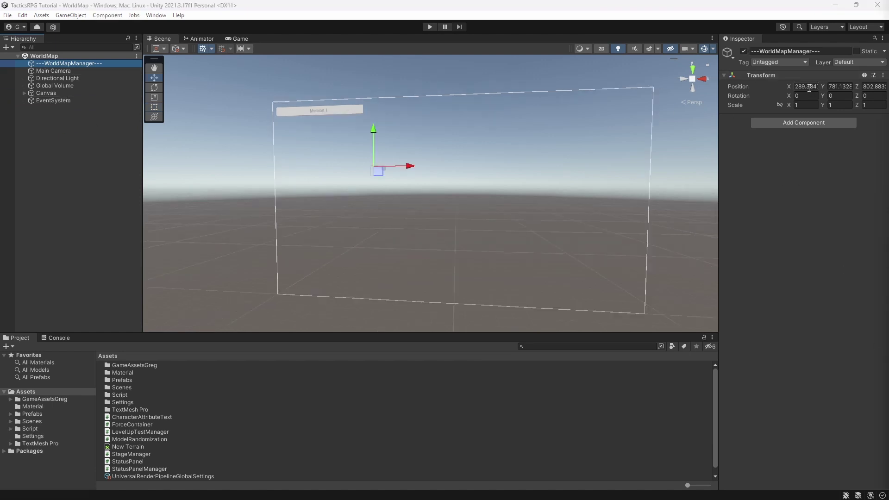
Set the position of ---WorldMapManager--- to 0 on X, Y and Z.
{"action": "left_click", "coordinate": [808, 88]}
{"action": "type", "text": "0"}
{"action": "key", "text": "Tab"}
{"action": "type", "text": "0"}
{"action": "key", "text": "Tab"}
{"action": "type", "text": "0"}
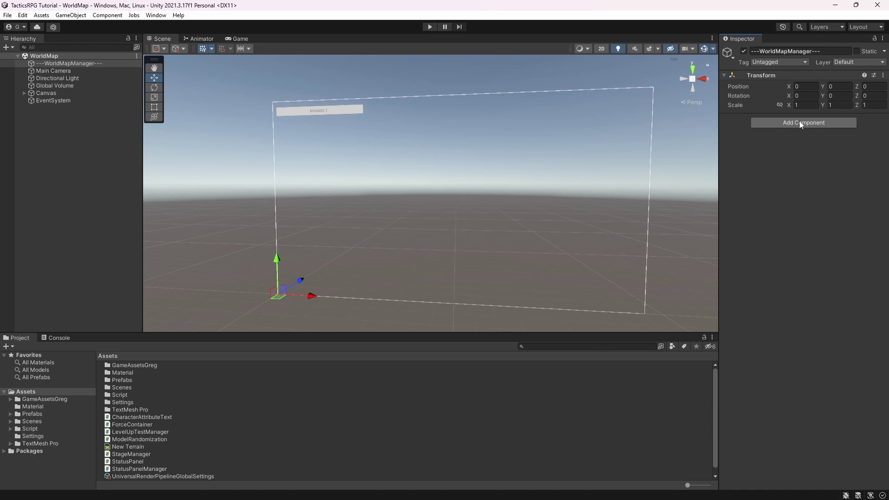
Add a new script component named MissionSelect to the ---WorldMapManager--- object.
{"action": "left_click", "coordinate": [800, 122]}
{"action": "type", "text": "MiussionSelect"}
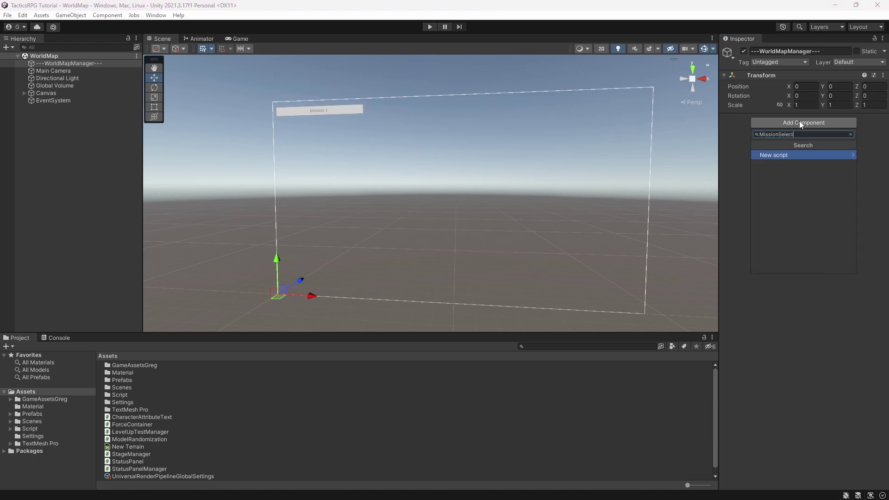
{"action": "key", "text": "Return"}
{"action": "key", "text": "Return"}
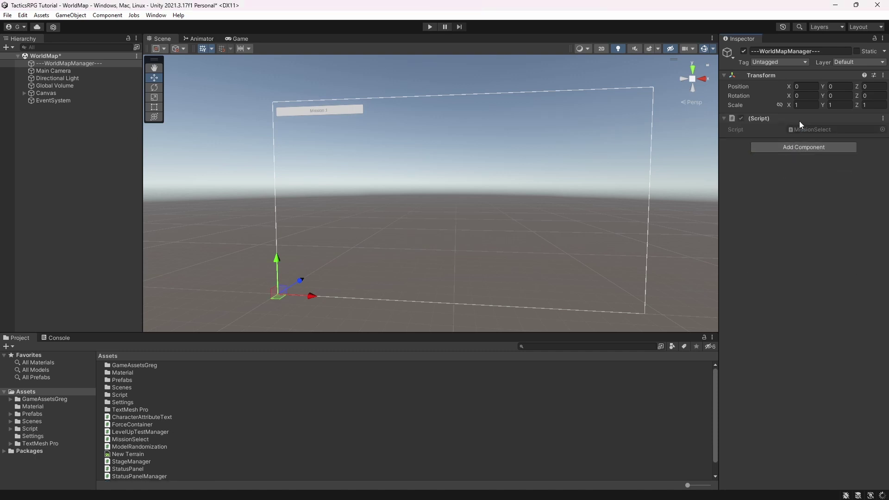
Open the MissionSelect script in Visual Studio, delete its default Start and Update methods with their comments, and save.
{"action": "double_click", "coordinate": [811, 130]}
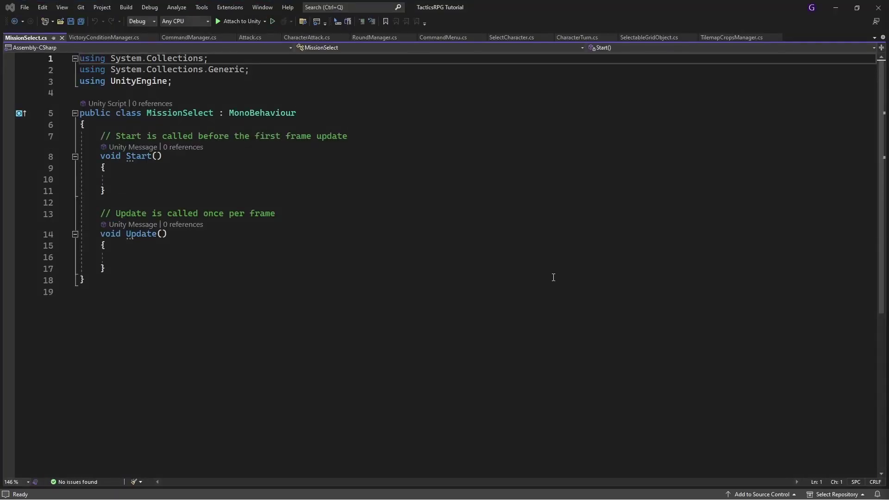
{"action": "left_click_drag", "start_coordinate": [105, 269], "coordinate": [101, 136]}
{"action": "key", "text": "BackSpace"}
{"action": "key", "text": "ctrl+s"}
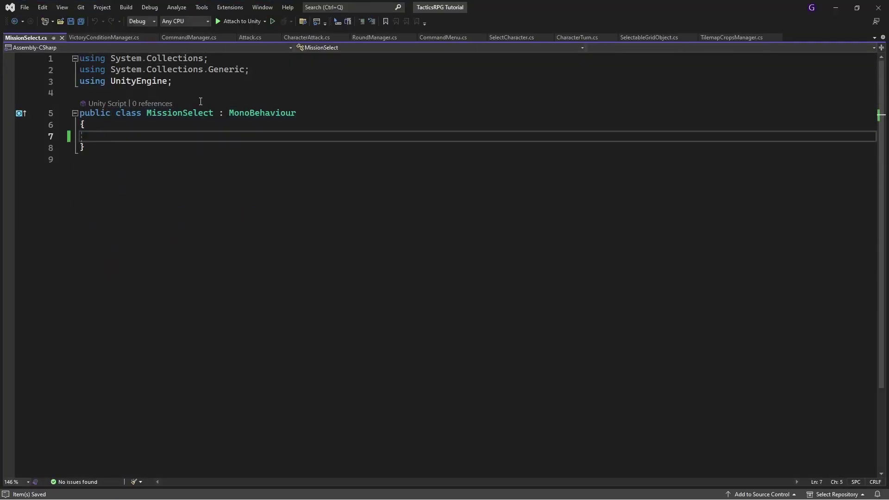
Write an empty method public void LoadMission(string missionName) in the MissionSelect class and save the script.
{"action": "type", "text": "public "}
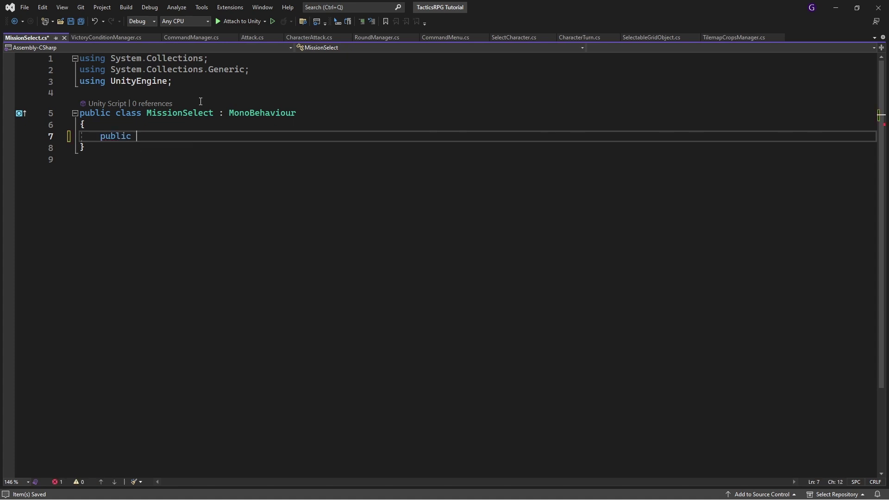
{"action": "type", "text": "void LoadM"}
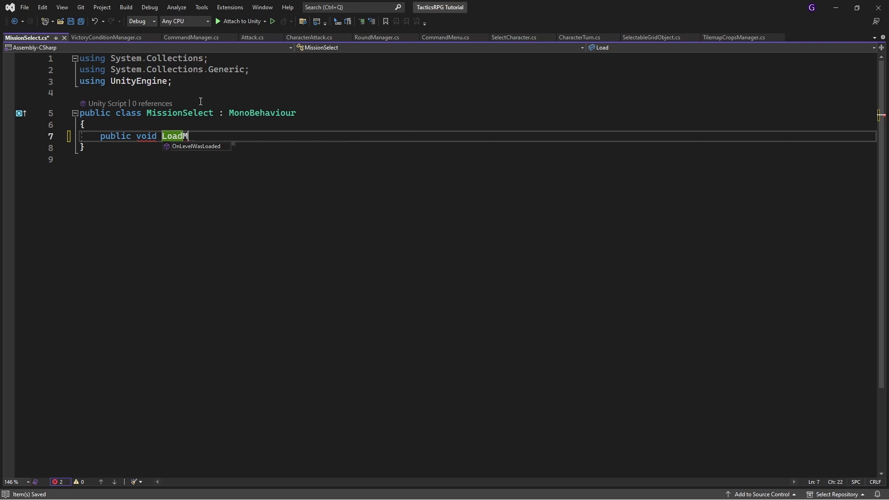
{"action": "type", "text": "ission(string"}
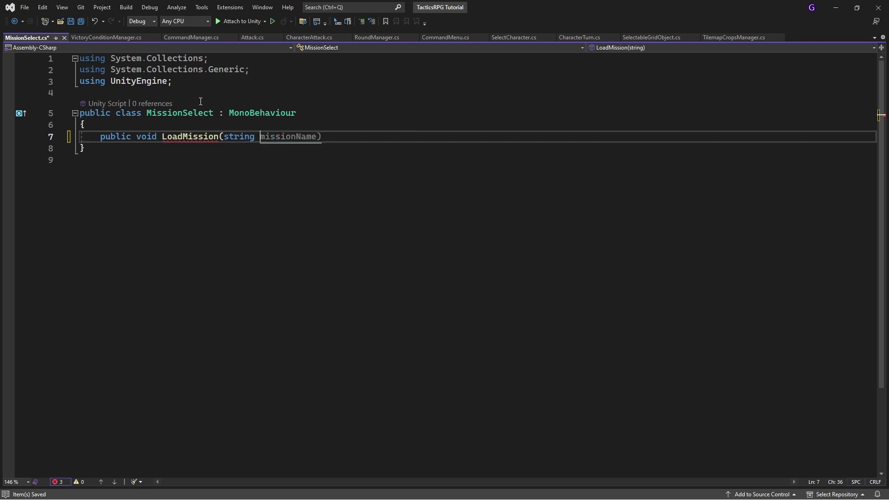
{"action": "type", "text": " missionName) {"}
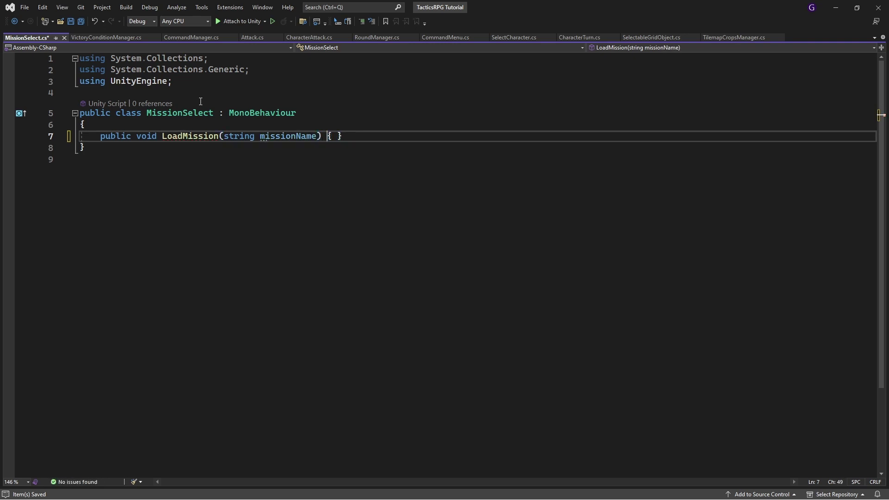
{"action": "key", "text": "Return"}
{"action": "key", "text": "Right"}
{"action": "key", "text": "Return"}
{"action": "key", "text": "ctrl+s"}
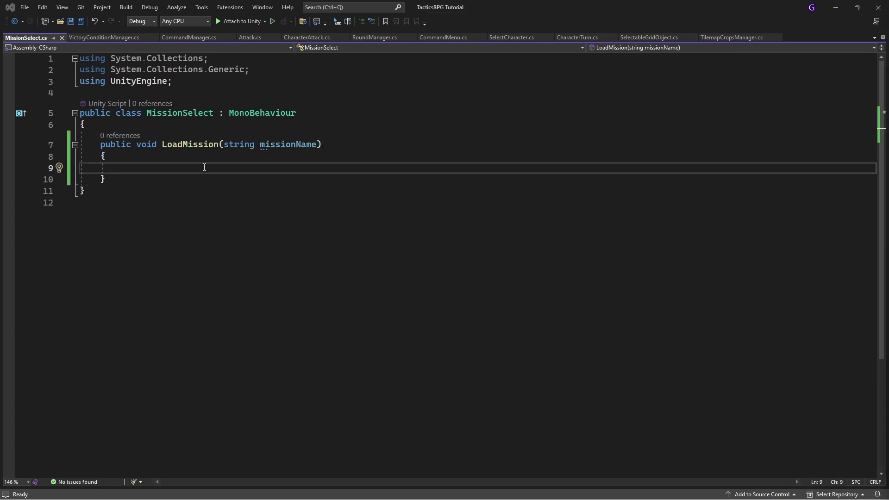
Begin a SceneManager.LoadScene call inside LoadMission, with the UnityEngine.SceneManagement namespace imported.
{"action": "type", "text": "SceneManag"}
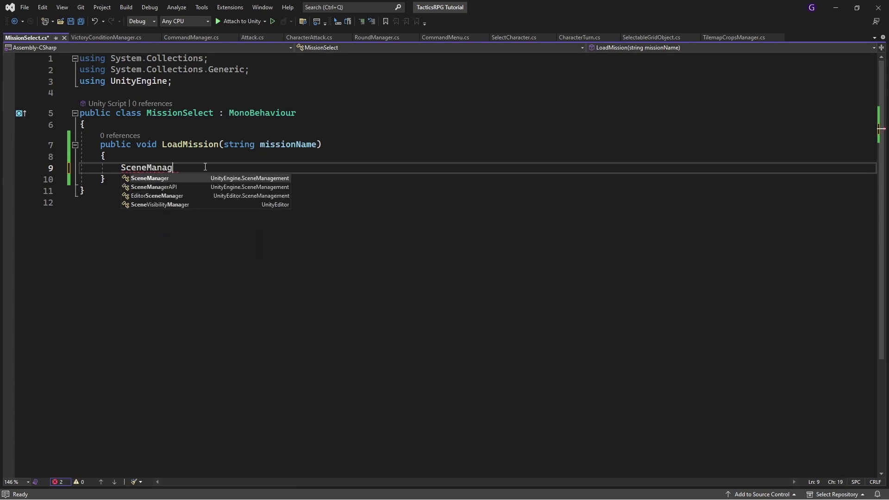
{"action": "key", "text": "Tab"}
{"action": "type", "text": "."}
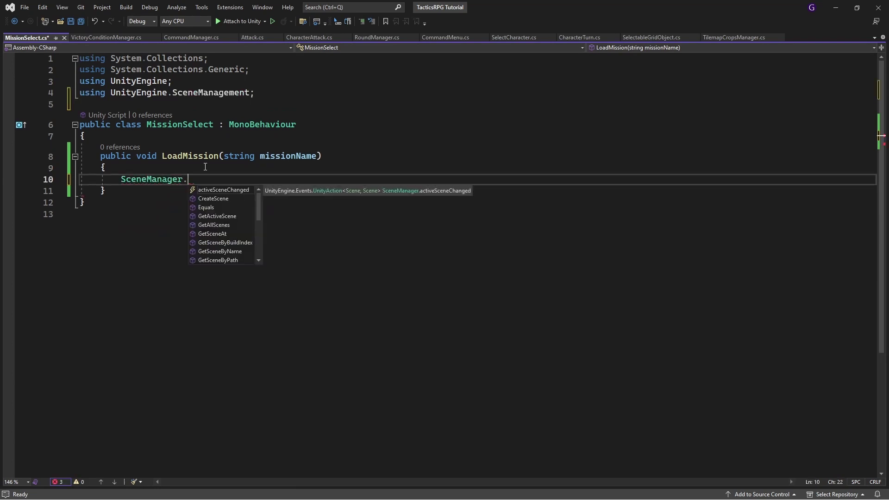
{"action": "type", "text": "Load"}
{"action": "key", "text": "Tab"}
{"action": "type", "text": "("}
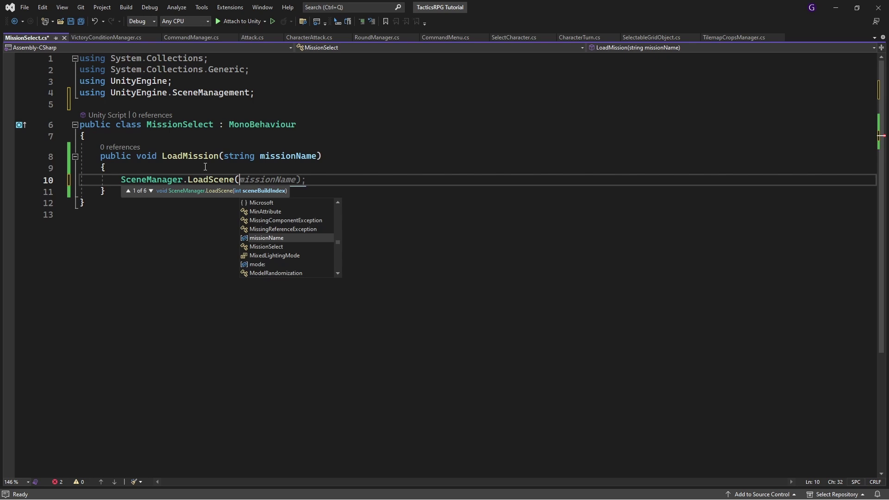
{"action": "type", "text": "\""}
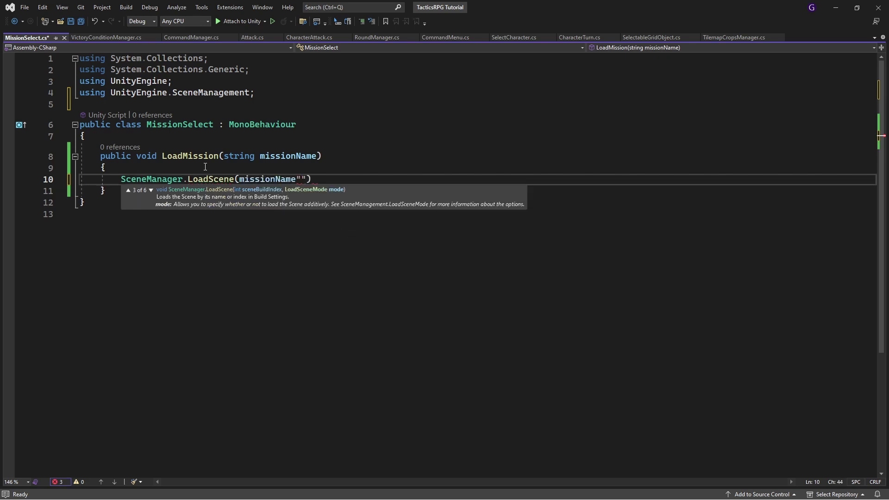
{"action": "key", "text": "BackSpace"}
{"action": "key", "text": "BackSpace"}
{"action": "key", "text": "BackSpace"}
{"action": "key", "text": "BackSpace"}
{"action": "key", "text": "BackSpace"}
{"action": "key", "text": "BackSpace"}
{"action": "key", "text": "BackSpace"}
{"action": "key", "text": "BackSpace"}
{"action": "key", "text": "BackSpace"}
{"action": "key", "text": "BackSpace"}
{"action": "key", "text": "BackSpace"}
{"action": "key", "text": "BackSpace"}
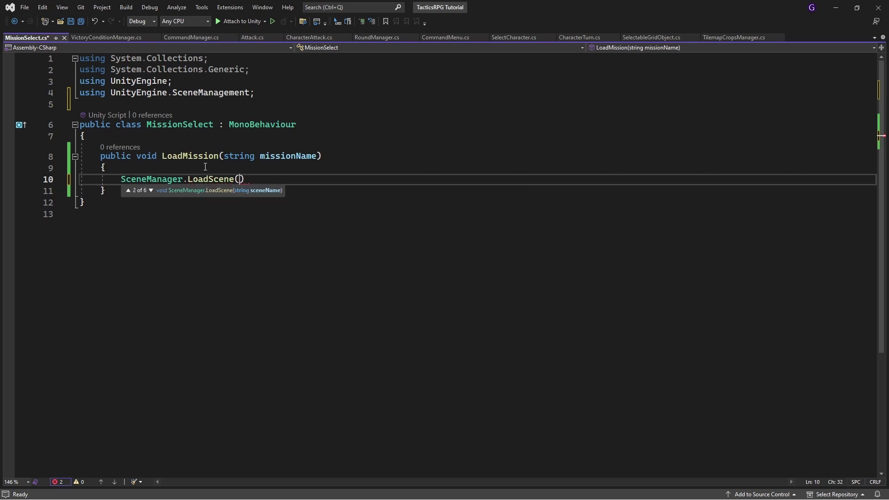
Copy the CombatEssentialScene asset's name from Unity's Scenes folder and use it as the string argument of the LoadScene call.
{"action": "type", "text": "\""}
{"action": "key", "text": "alt+Tab"}
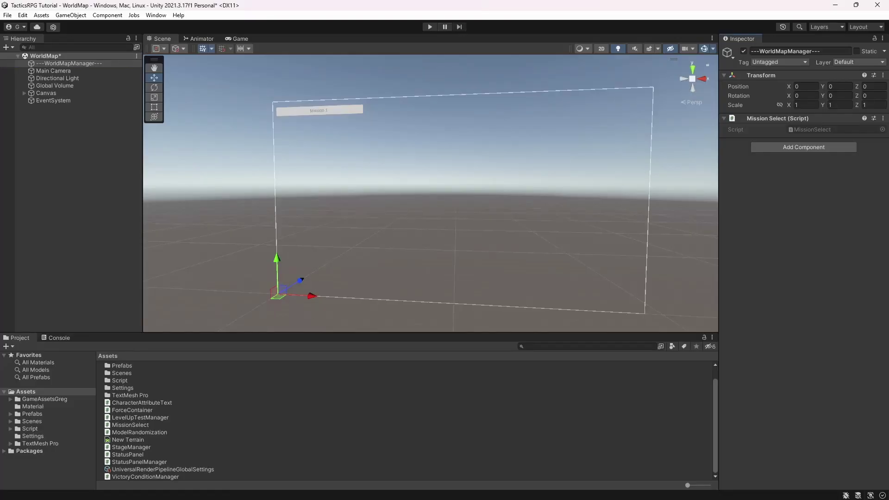
{"action": "double_click", "coordinate": [127, 373]}
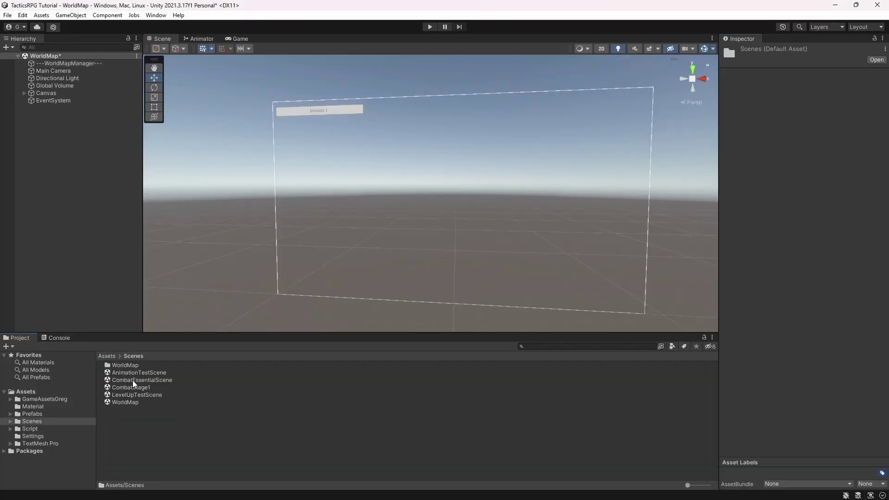
{"action": "left_click", "coordinate": [113, 380]}
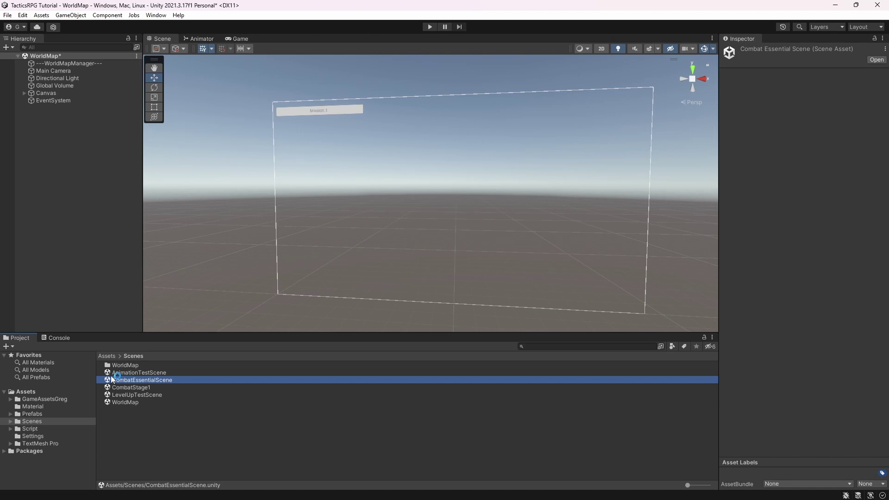
{"action": "left_click", "coordinate": [139, 380]}
{"action": "key", "text": "ctrl+c"}
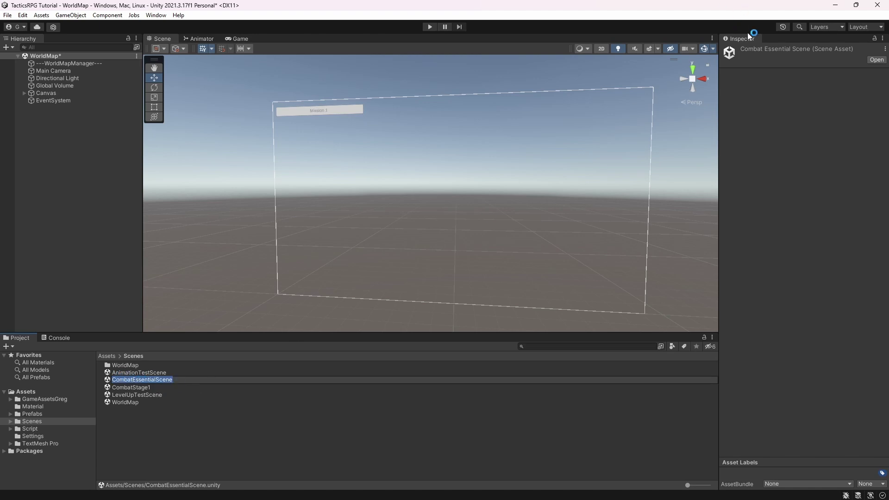
{"action": "key", "text": "alt+Tab"}
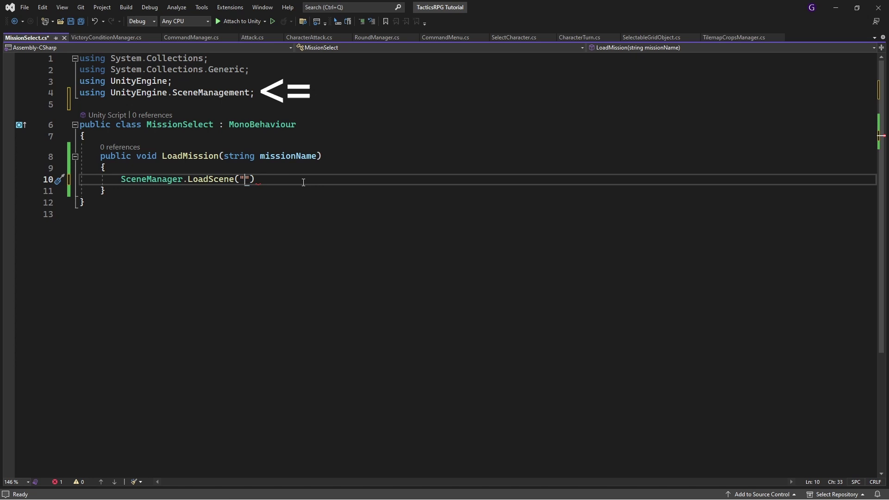
{"action": "key", "text": "ctrl+v"}
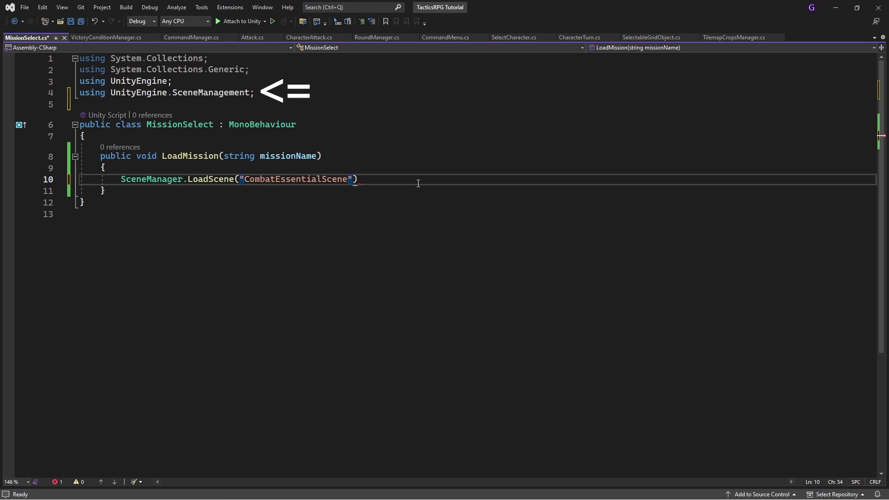
Add LoadSceneMode.Single as the second argument of the LoadScene call, finish the statement and save the script.
{"action": "type", "text": ", LoadSceneMode"}
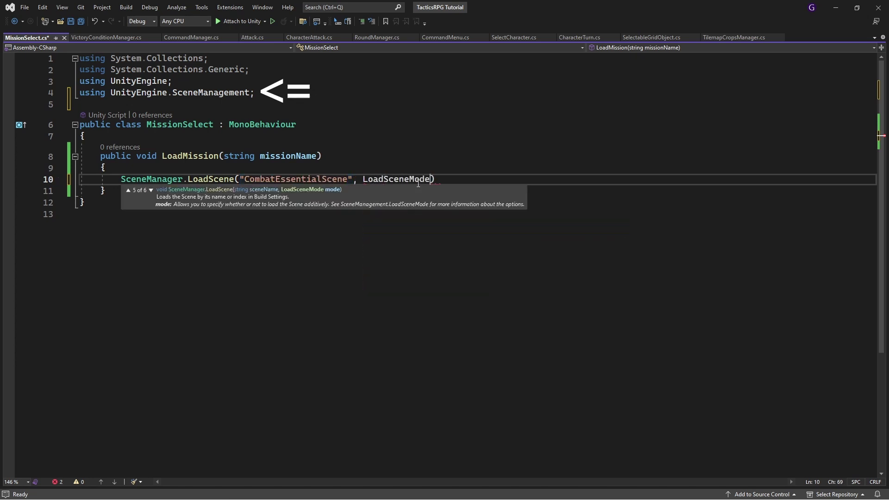
{"action": "type", "text": ".Single)"}
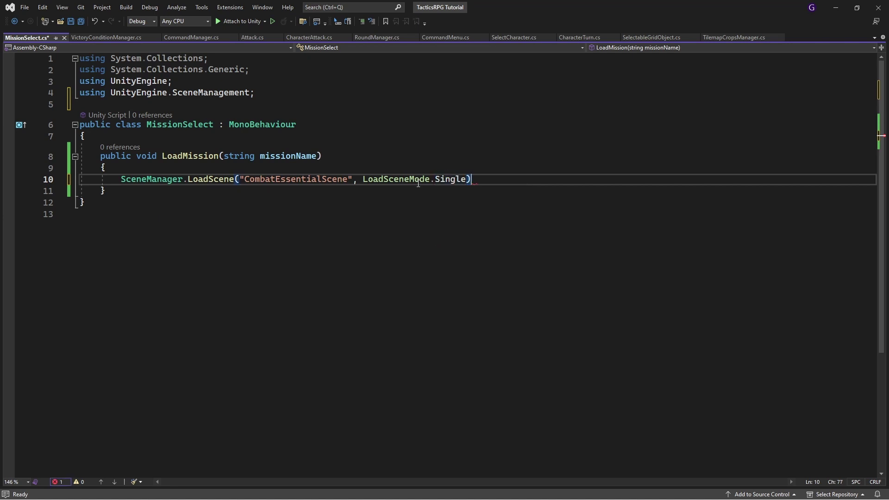
{"action": "type", "text": ";"}
{"action": "key", "text": "ctrl+s"}
Add a second SceneManager.LoadScene statement in LoadMission with the arguments missionName and LoadSceneMode.Additive, and save the script.
{"action": "key", "text": "Return"}
{"action": "type", "text": "Sce"}
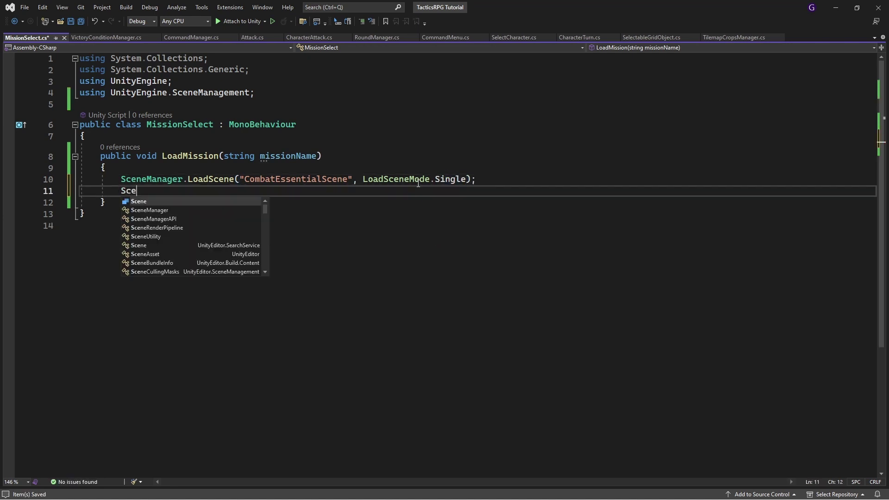
{"action": "type", "text": "ne"}
{"action": "key", "text": "Escape"}
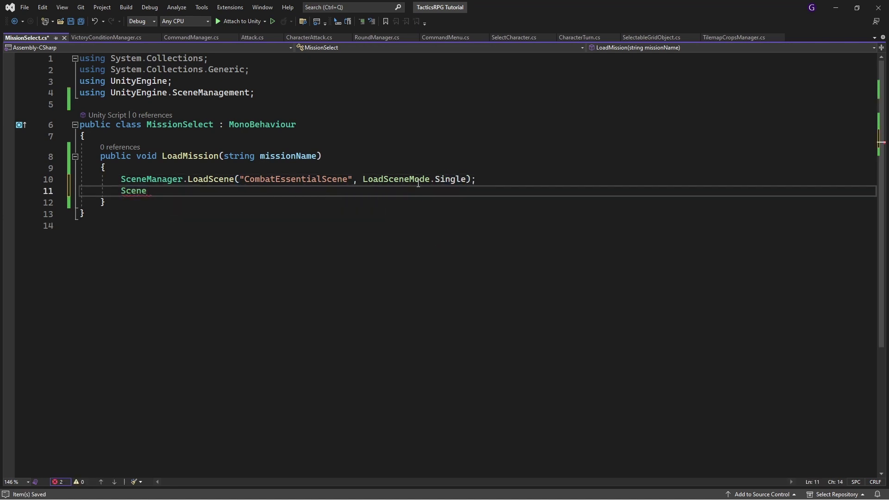
{"action": "type", "text": "Manager.LoadScene("}
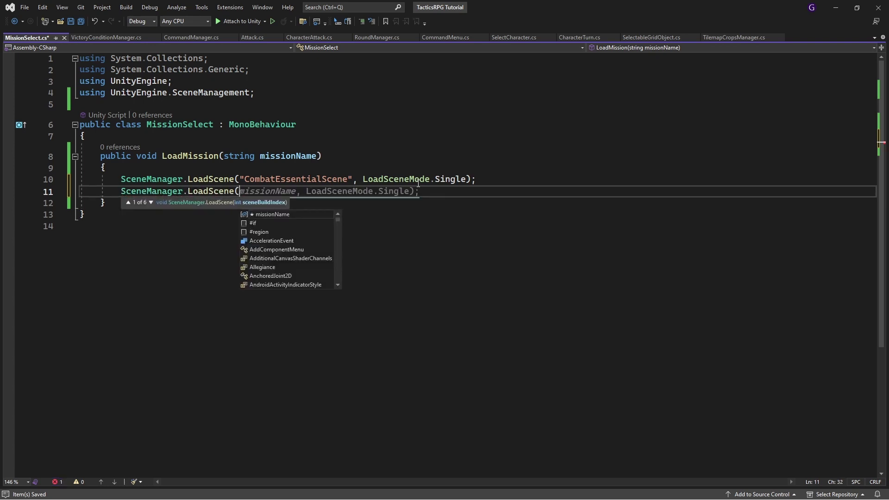
{"action": "type", "text": "\"mi"}
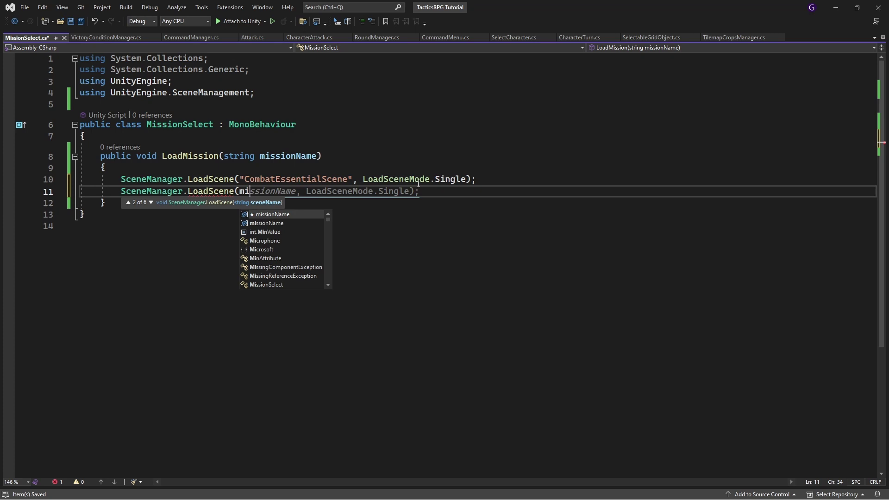
{"action": "type", "text": "ssionName,"}
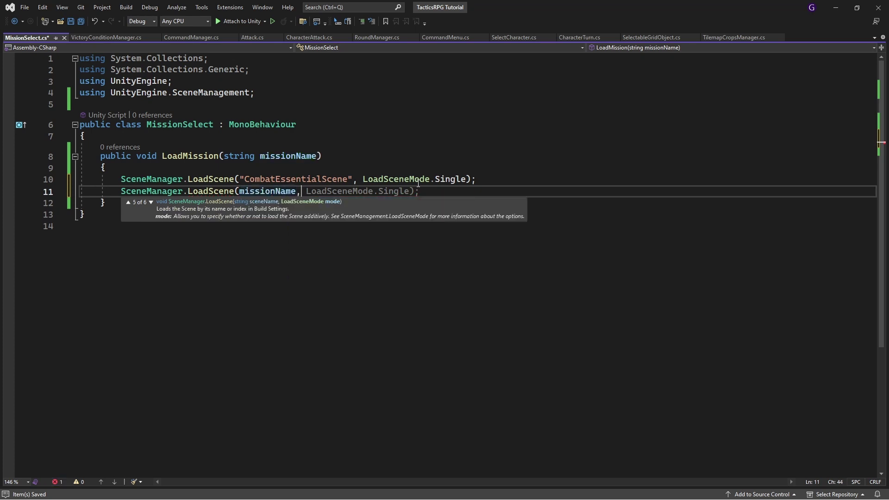
{"action": "type", "text": " Load"}
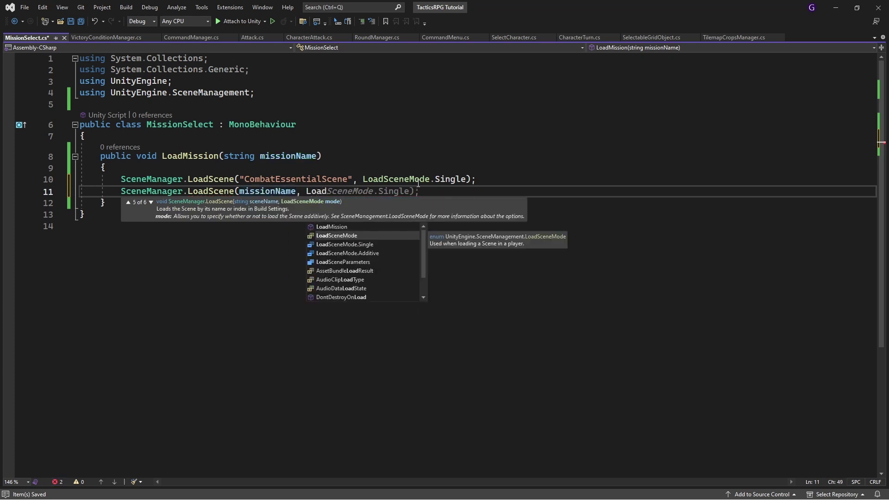
{"action": "key", "text": "Tab"}
{"action": "type", "text": "."}
{"action": "type", "text": "Additive);"}
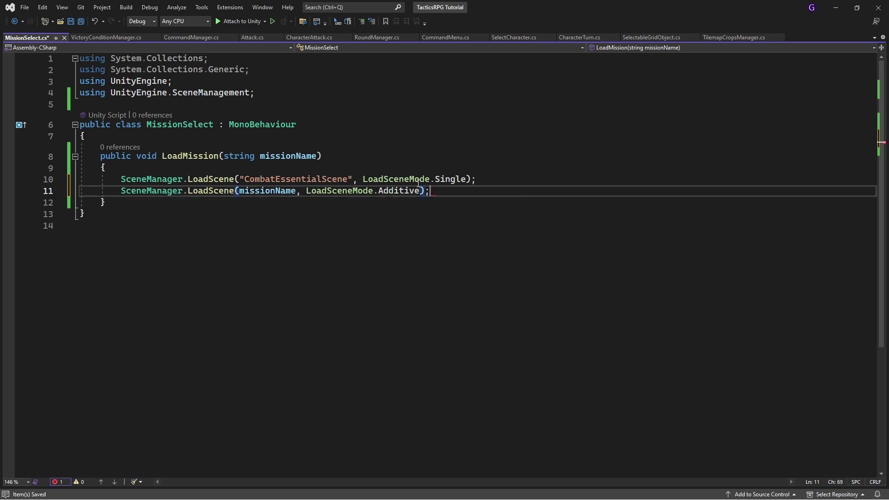
{"action": "key", "text": "ctrl+s"}
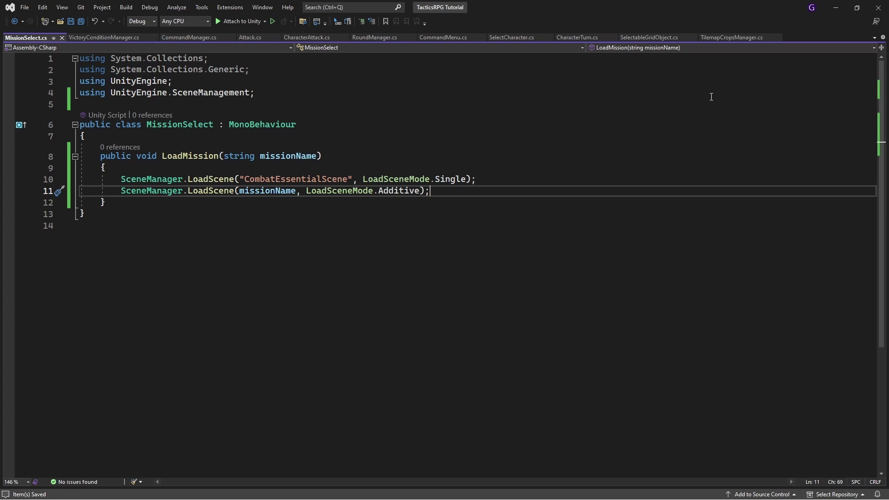
Switch to Unity and link the Mission 1 button's On Click event to the WorldMapManager's MissionSelect.LoadMission with the argument CombatStage1.
{"action": "left_click", "coordinate": [834, 8]}
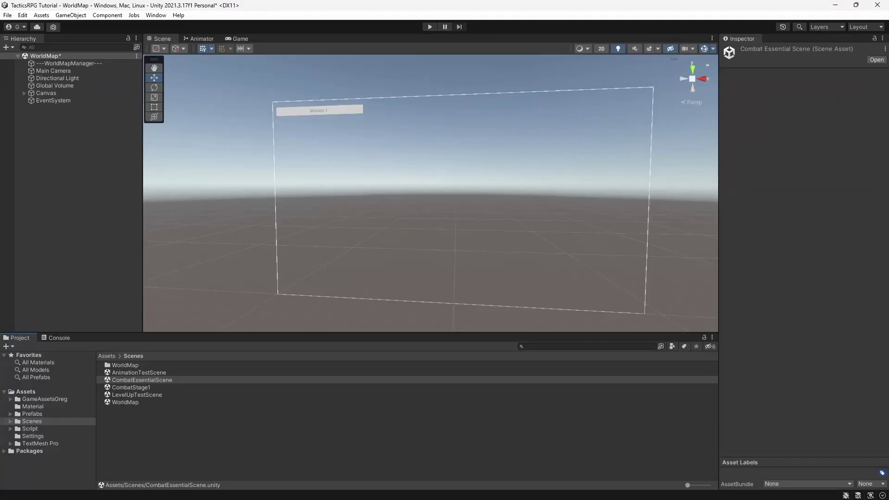
{"action": "left_click", "coordinate": [317, 114]}
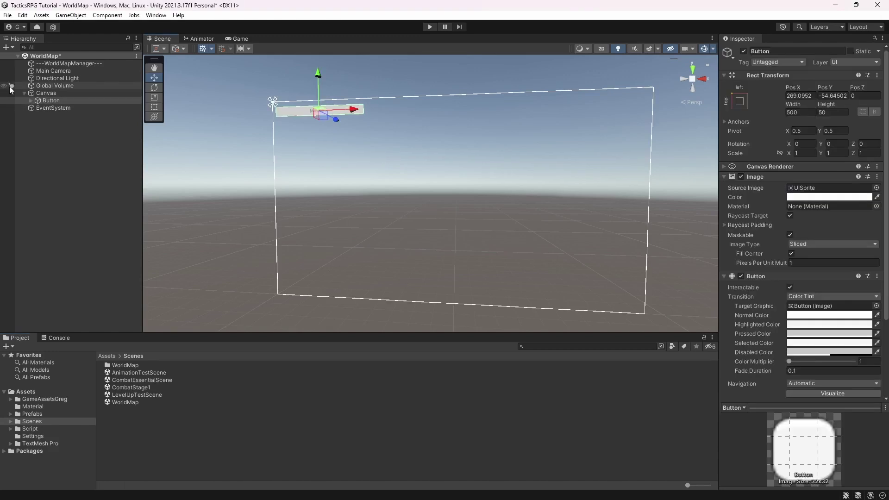
{"action": "scroll", "coordinate": [737, 273], "scroll_direction": "down", "scroll_amount": 5}
{"action": "left_click", "coordinate": [51, 63]}
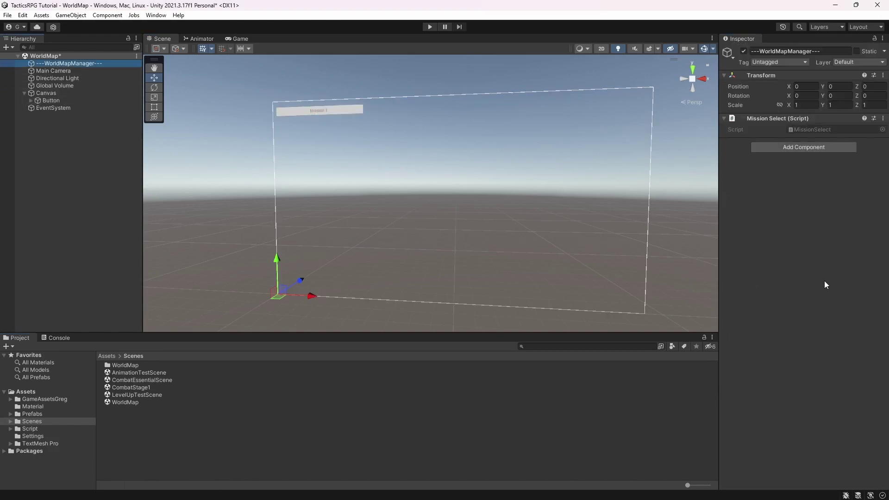
{"action": "left_click", "coordinate": [119, 99]}
{"action": "left_click", "coordinate": [855, 341]}
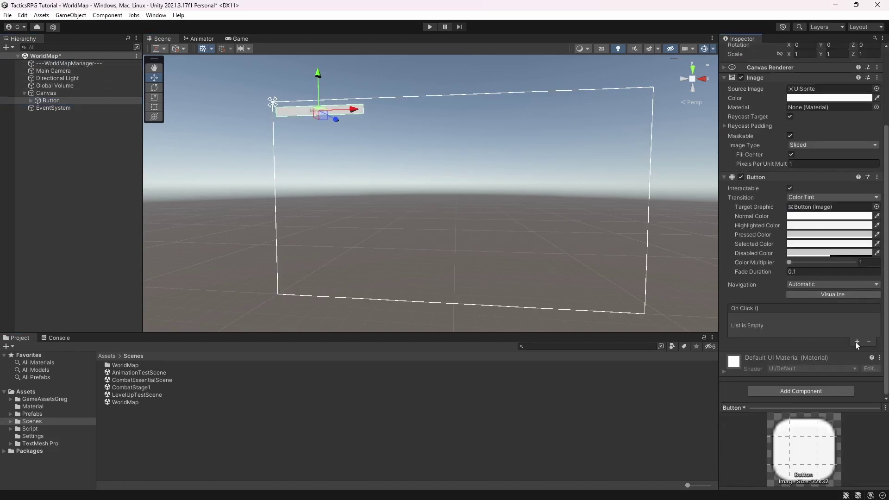
{"action": "left_click_drag", "start_coordinate": [68, 64], "coordinate": [753, 331]}
{"action": "left_click", "coordinate": [815, 320]}
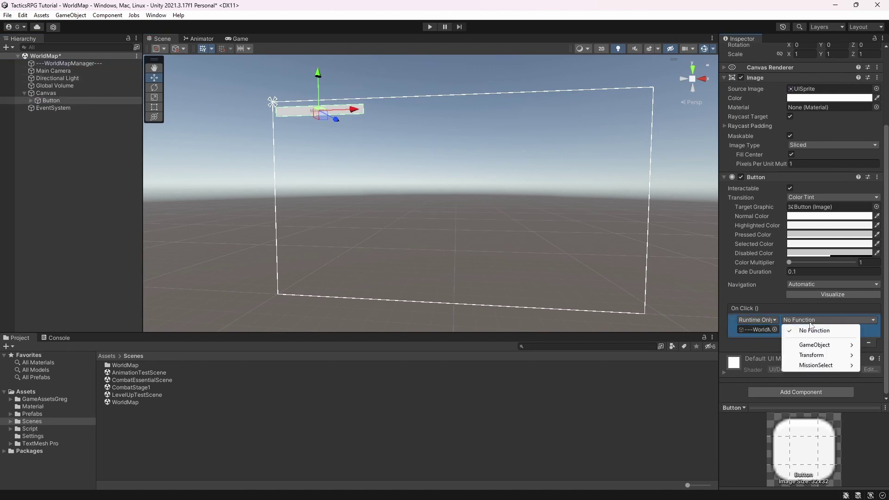
{"action": "mouse_move", "coordinate": [815, 365]}
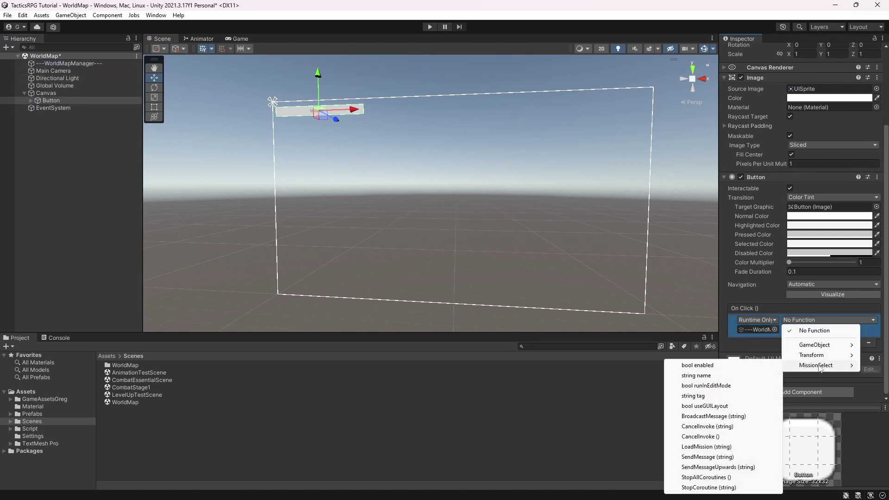
{"action": "left_click", "coordinate": [708, 446]}
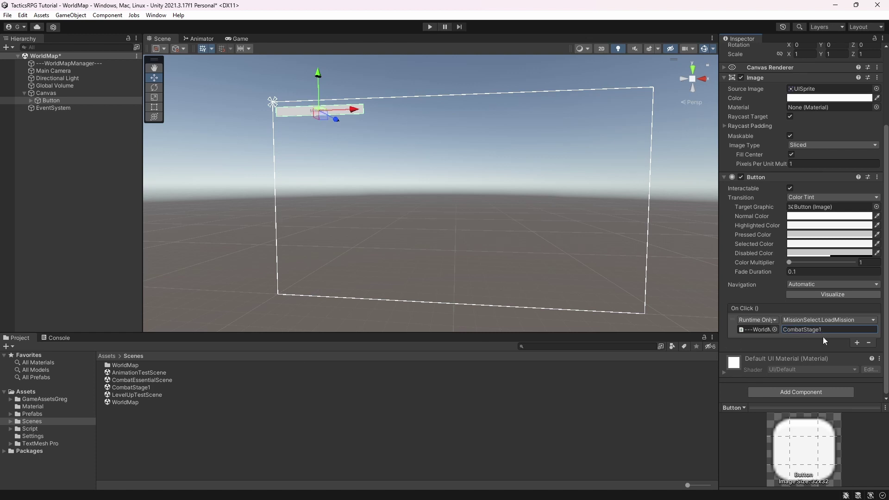
Add the CombatStage1 and WorldMap scenes to the build's scene list.
{"action": "left_click", "coordinate": [8, 15]}
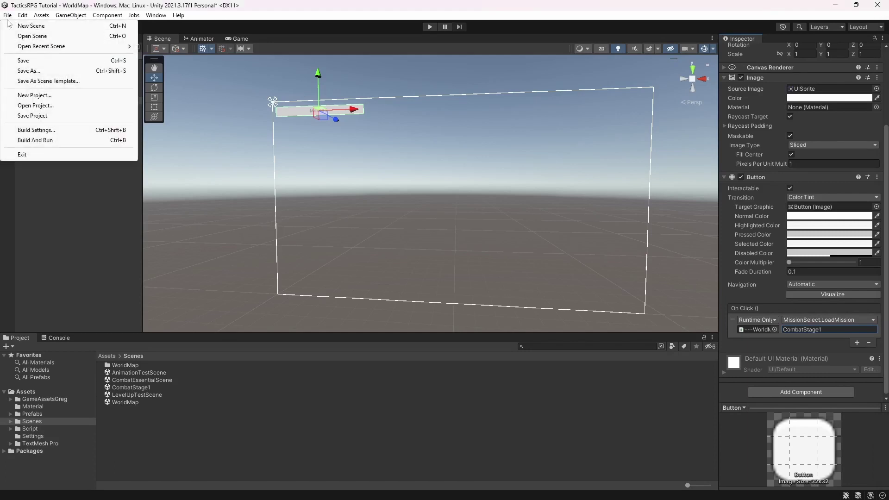
{"action": "left_click", "coordinate": [34, 134]}
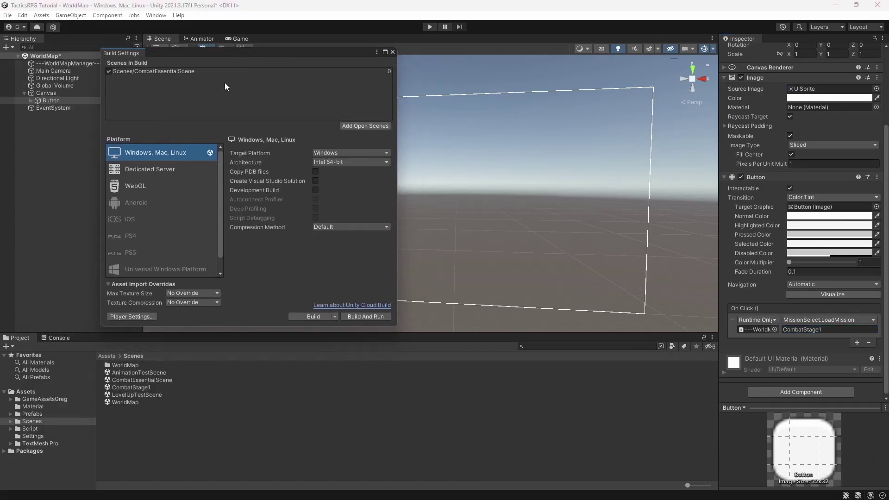
{"action": "left_click_drag", "start_coordinate": [131, 386], "coordinate": [199, 88]}
{"action": "left_click_drag", "start_coordinate": [125, 401], "coordinate": [148, 85]}
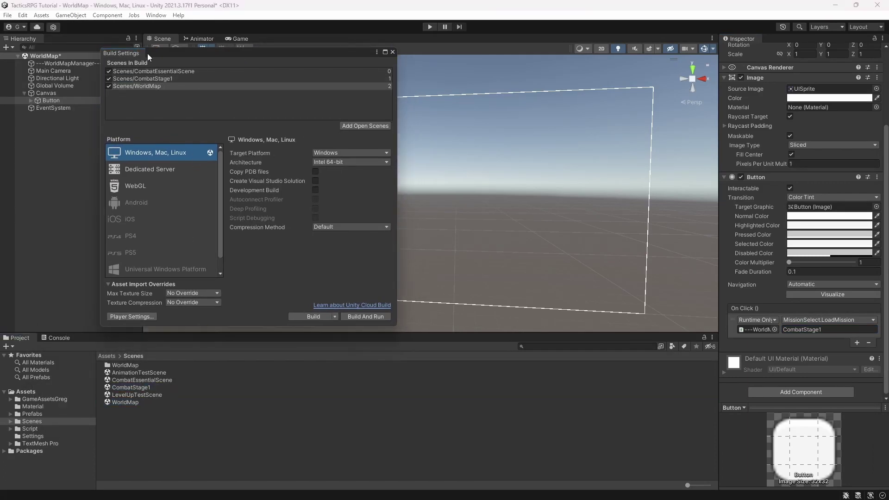
{"action": "left_click", "coordinate": [392, 52]}
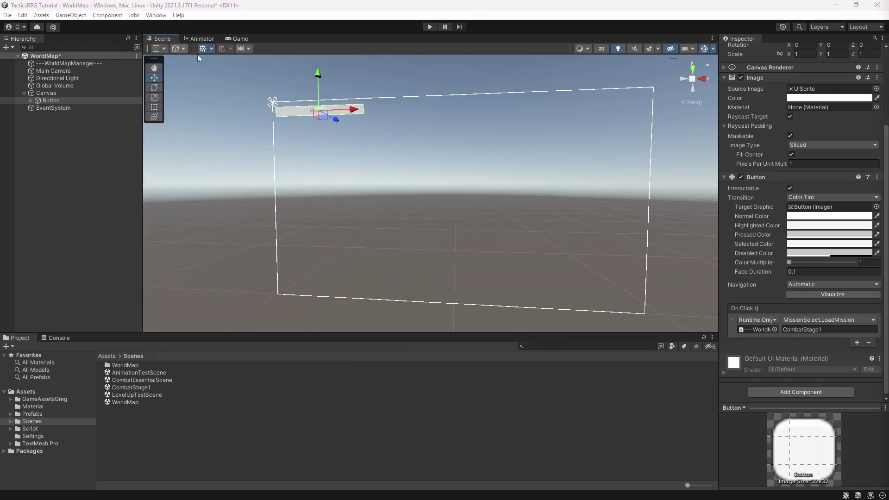
Play the WorldMap scene, load Mission 1, try character commands such as Attack in the combat scene, and stop the playback.
{"action": "left_click", "coordinate": [429, 26]}
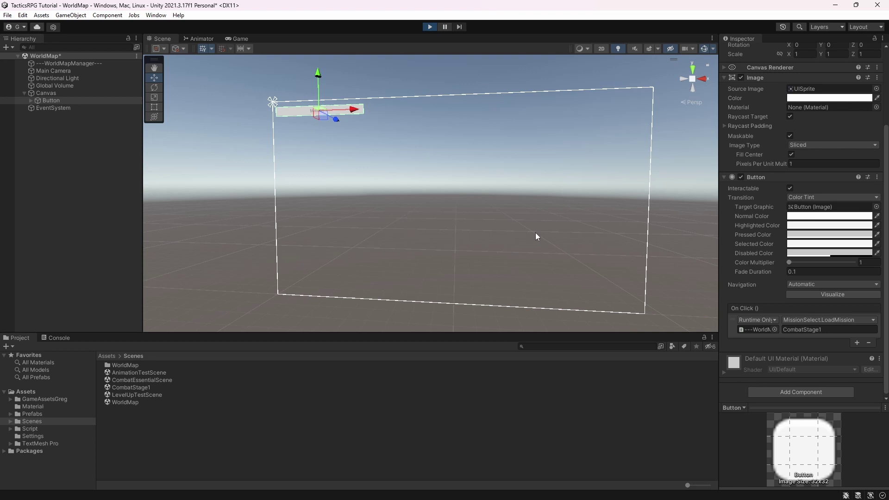
{"action": "left_click", "coordinate": [263, 65]}
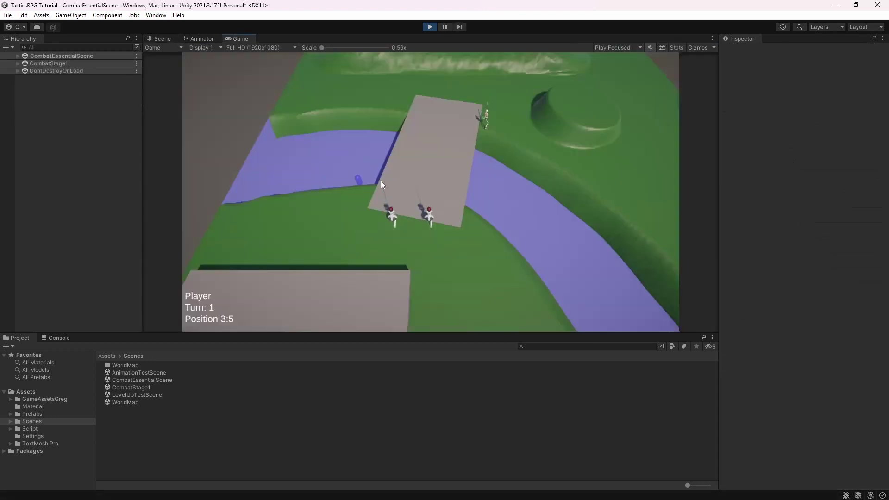
{"action": "left_click", "coordinate": [420, 218]}
{"action": "left_click", "coordinate": [222, 68]}
{"action": "left_click", "coordinate": [480, 115]}
{"action": "left_click", "coordinate": [393, 223]}
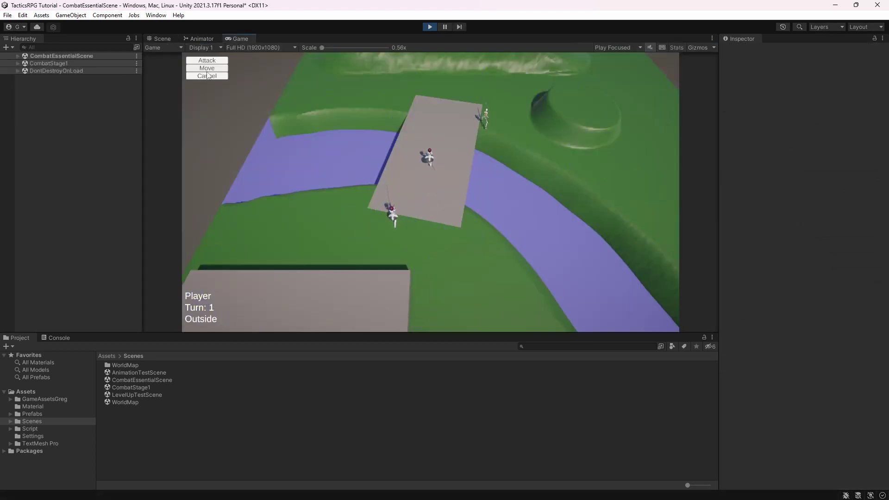
{"action": "left_click", "coordinate": [208, 59]}
{"action": "left_click", "coordinate": [482, 134]}
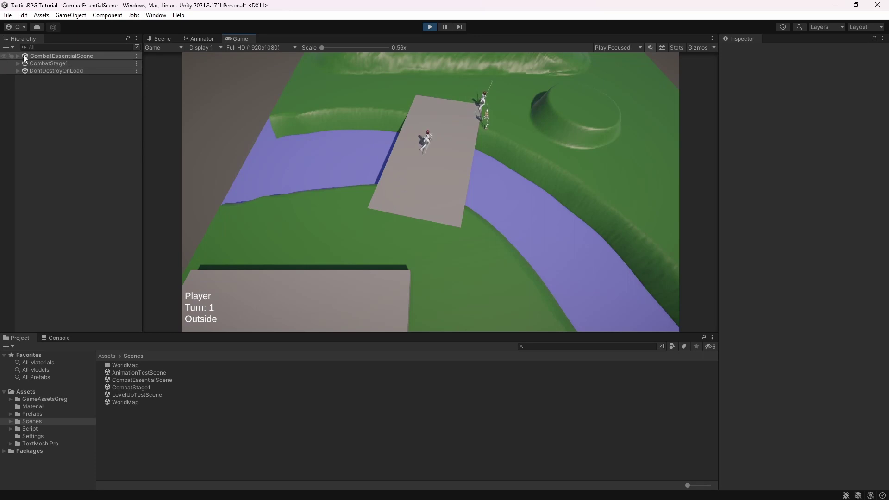
{"action": "key", "text": "ctrl+p"}
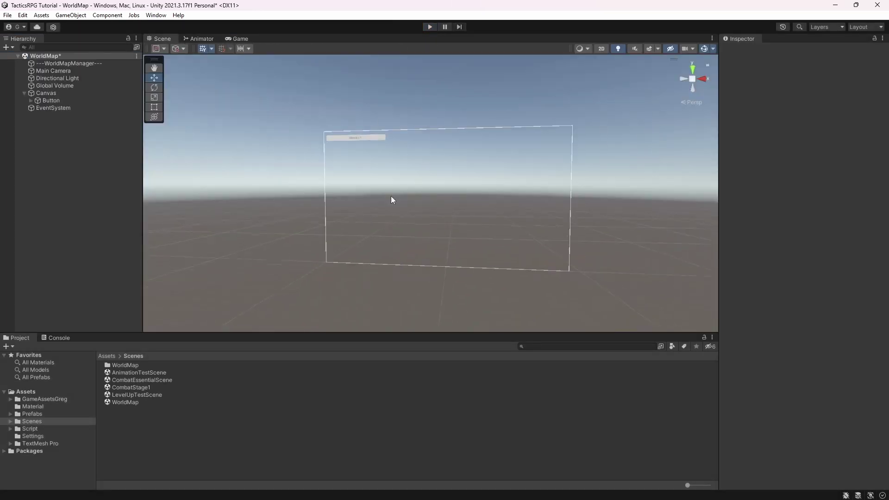
Open the CombatStage1 scene, saving WorldMap, move Character forward onto the bridge and Character (2) back to about Z 9.07, and save.
{"action": "double_click", "coordinate": [134, 387]}
{"action": "left_click", "coordinate": [430, 276]}
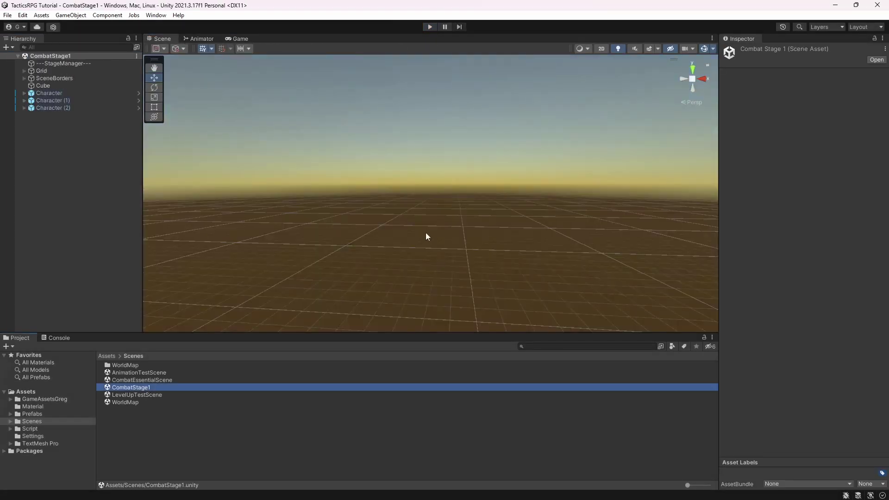
{"action": "double_click", "coordinate": [62, 99]}
{"action": "right_click_drag", "start_coordinate": [471, 107], "coordinate": [407, 185]}
{"action": "left_click", "coordinate": [49, 92]}
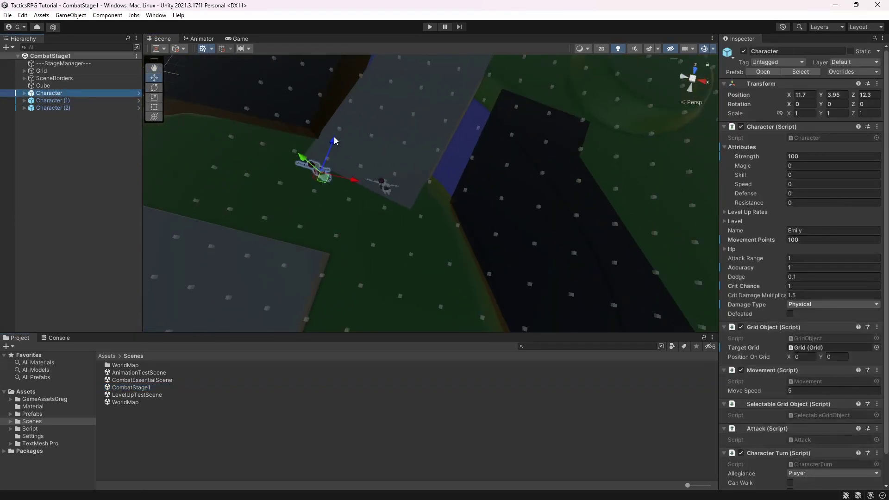
{"action": "left_click_drag", "start_coordinate": [335, 140], "coordinate": [355, 90]}
{"action": "left_click", "coordinate": [65, 108]}
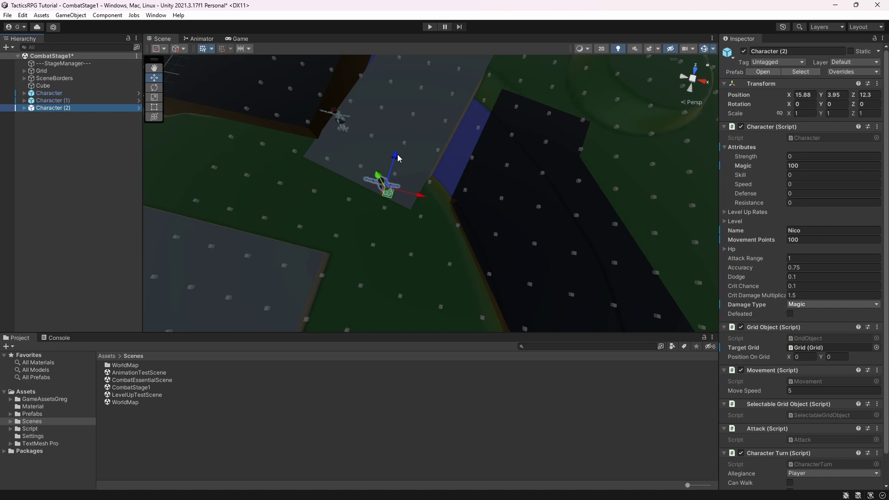
{"action": "left_click_drag", "start_coordinate": [397, 159], "coordinate": [380, 205]}
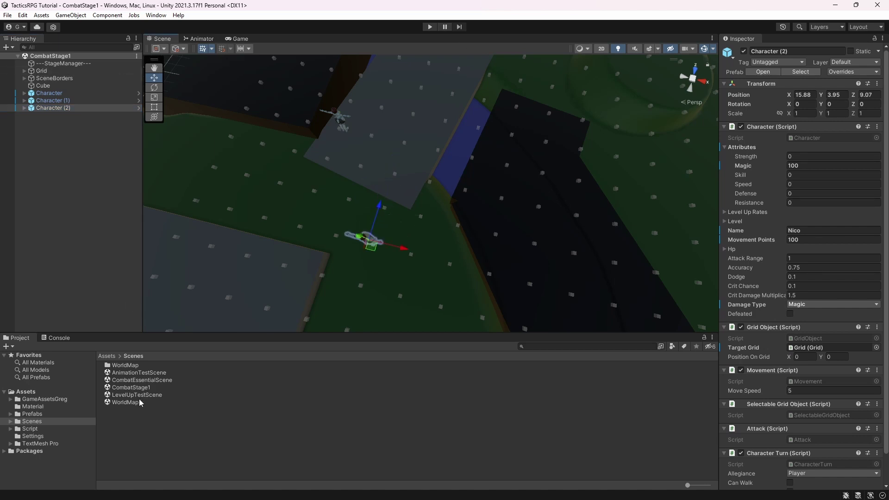
Reopen the WorldMap scene, play it to check the character positions in Mission 1, and stop the playback.
{"action": "double_click", "coordinate": [125, 402]}
{"action": "left_click", "coordinate": [429, 26]}
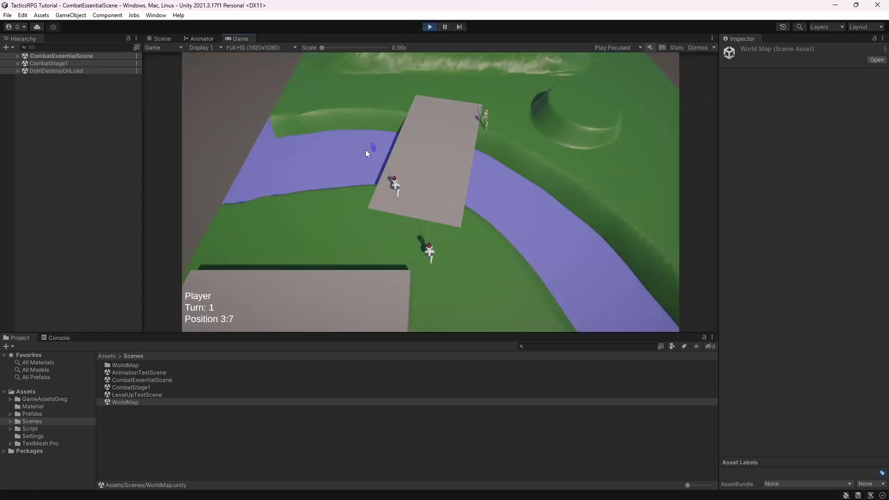
{"action": "key", "text": "ctrl+p"}
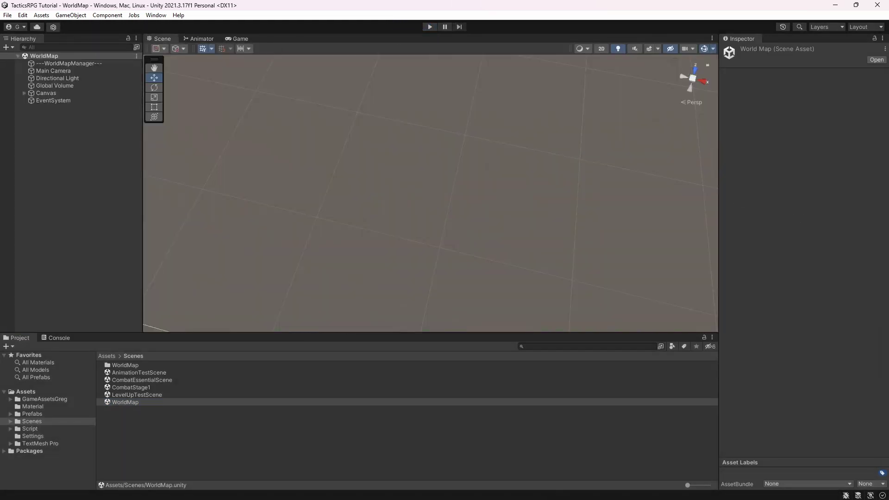
Duplicate the CombatStage1 scene asset and rename the copy CombatStage2.
{"action": "left_click", "coordinate": [132, 387]}
{"action": "key", "text": "ctrl+d"}
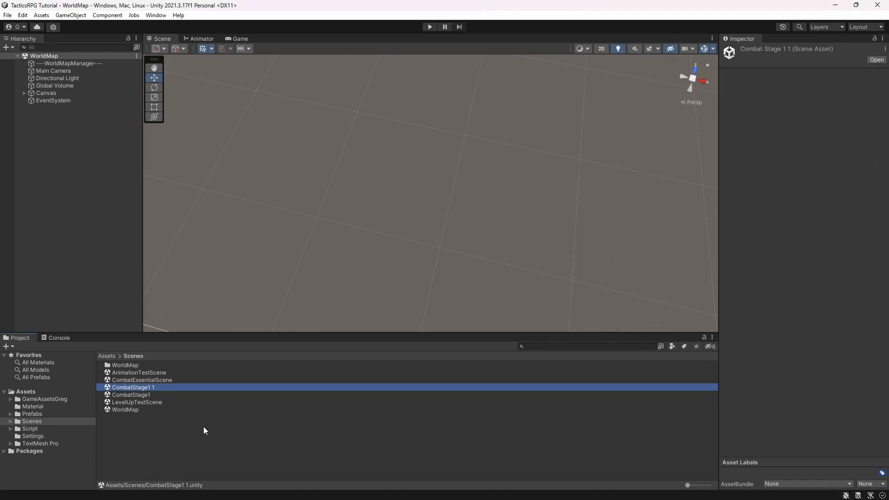
{"action": "left_click", "coordinate": [153, 389]}
{"action": "type", "text": "CombatStage2"}
{"action": "key", "text": "Return"}
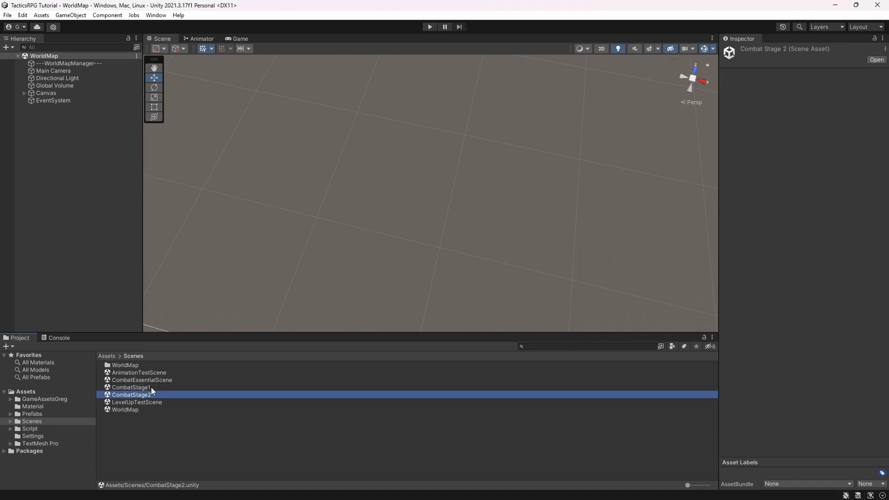
Open the CombatStage2 scene and move and rotate the terrain's bridge Cube so it crosses the river at another spot.
{"action": "double_click", "coordinate": [152, 399]}
{"action": "left_click", "coordinate": [402, 202]}
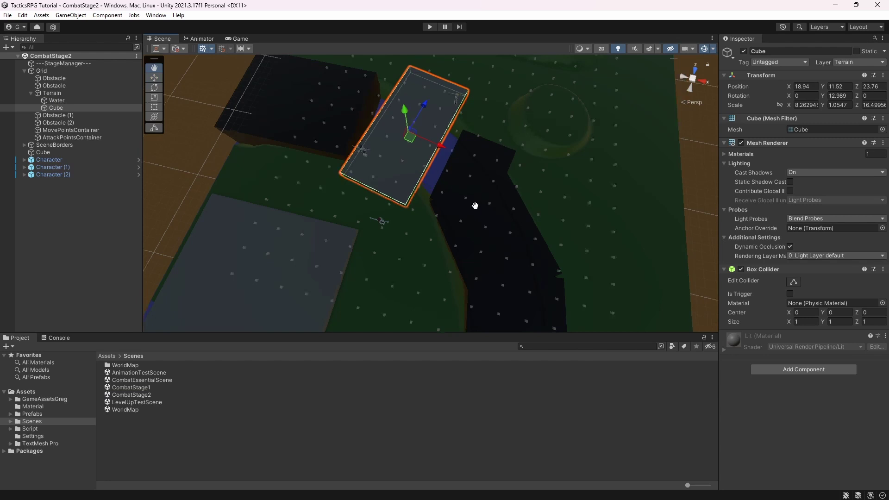
{"action": "left_click_drag", "start_coordinate": [428, 152], "coordinate": [496, 179]}
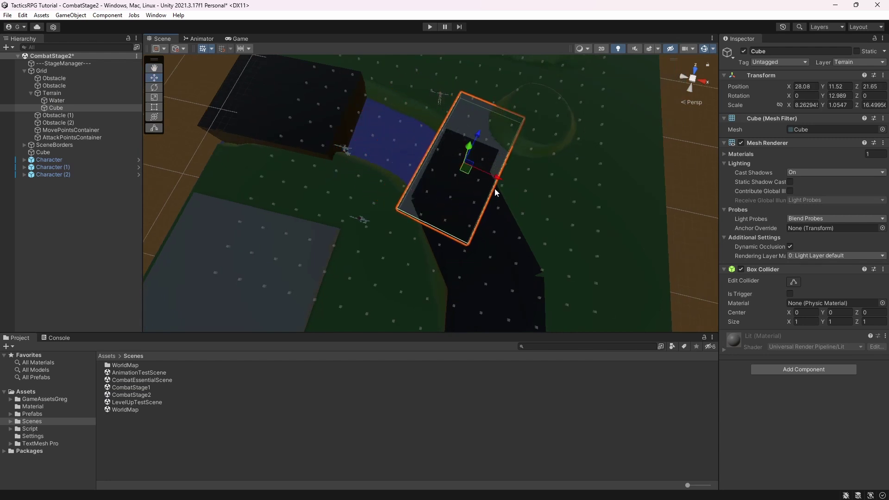
{"action": "middle_click_drag", "start_coordinate": [494, 196], "coordinate": [494, 216]}
{"action": "left_click", "coordinate": [154, 86]}
{"action": "left_click_drag", "start_coordinate": [437, 196], "coordinate": [393, 193]}
{"action": "left_click", "coordinate": [160, 78]}
{"action": "left_click_drag", "start_coordinate": [452, 147], "coordinate": [432, 157]}
Move Character off the water onto the near riverbank beside the bridge, to about Z 11.33.
{"action": "left_click", "coordinate": [298, 151]}
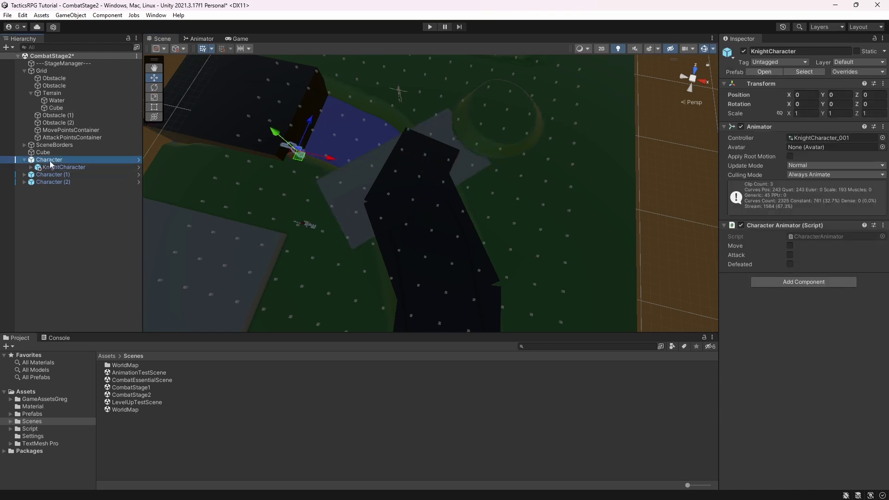
{"action": "left_click_drag", "start_coordinate": [312, 128], "coordinate": [319, 221]}
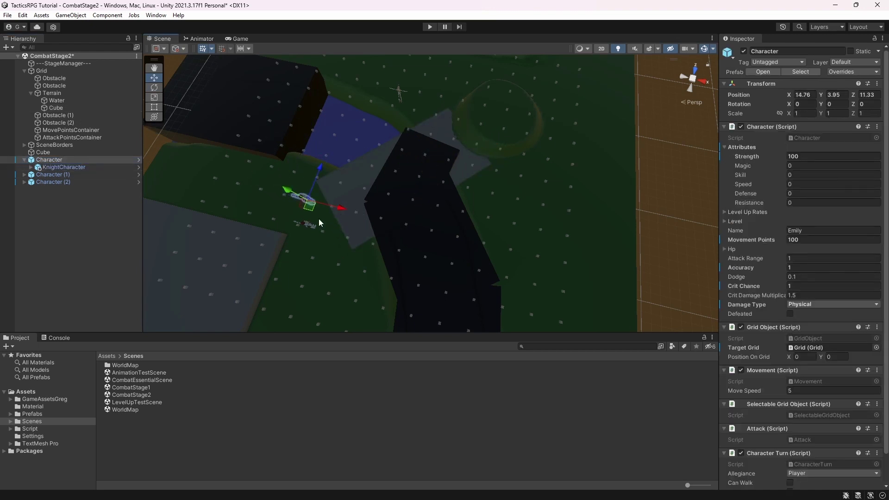
Move Character (1) onto the round hill beyond the bridge and duplicate it twice, spacing the copies apart on the hill.
{"action": "left_click", "coordinate": [66, 174]}
{"action": "middle_click_drag", "start_coordinate": [436, 110], "coordinate": [435, 139]}
{"action": "left_click_drag", "start_coordinate": [434, 139], "coordinate": [507, 92]}
{"action": "key", "text": "ctrl+d"}
{"action": "key", "text": "ctrl+d"}
{"action": "left_click_drag", "start_coordinate": [539, 129], "coordinate": [558, 132]}
Move Obstacle (2) off the bridge onto the uncovered stretch of river beside the large obstacle.
{"action": "middle_click_drag", "start_coordinate": [388, 223], "coordinate": [342, 175]}
{"action": "scroll", "coordinate": [348, 193], "scroll_direction": "up", "scroll_amount": 2}
{"action": "scroll", "coordinate": [345, 186], "scroll_direction": "down", "scroll_amount": 3}
{"action": "scroll", "coordinate": [342, 177], "scroll_direction": "up", "scroll_amount": 2}
{"action": "left_click", "coordinate": [445, 195]}
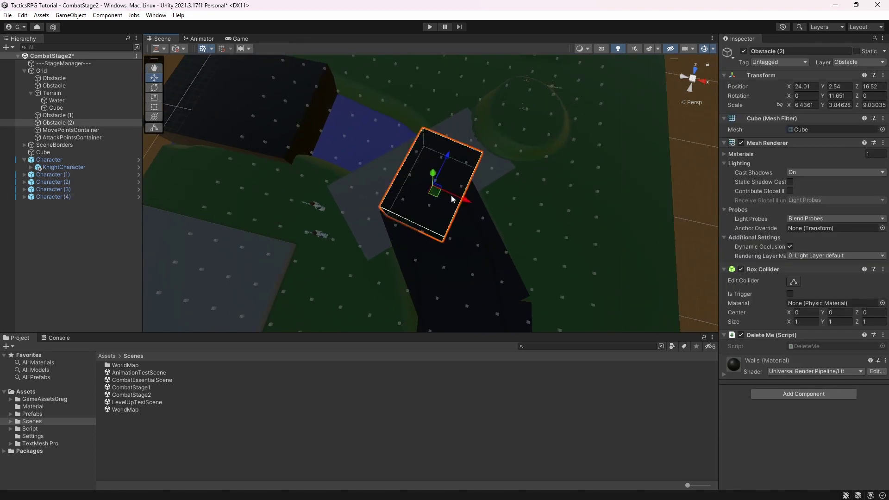
{"action": "left_click_drag", "start_coordinate": [467, 201], "coordinate": [357, 178]}
{"action": "left_click_drag", "start_coordinate": [350, 118], "coordinate": [362, 96]}
Rotate Obstacle (2) to about 27 degrees on Y and widen it to about 10.8 so it covers the water up to the bridge.
{"action": "middle_click_drag", "start_coordinate": [407, 146], "coordinate": [487, 221]}
{"action": "scroll", "coordinate": [482, 213], "scroll_direction": "up", "scroll_amount": 2}
{"action": "left_click_drag", "start_coordinate": [457, 224], "coordinate": [478, 250]}
{"action": "left_click", "coordinate": [153, 88]}
{"action": "left_click", "coordinate": [154, 107]}
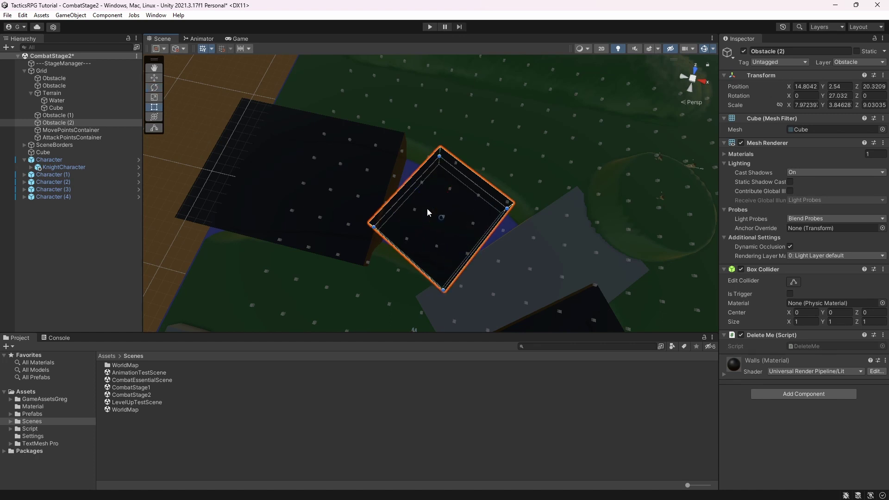
{"action": "left_click_drag", "start_coordinate": [407, 190], "coordinate": [380, 178]}
{"action": "middle_click_drag", "start_coordinate": [379, 179], "coordinate": [392, 137]}
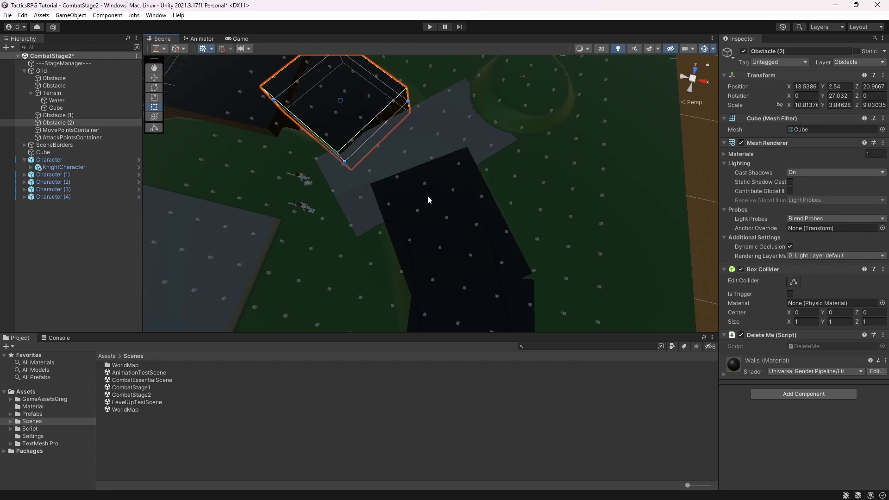
Shorten Obstacle (1) to about 9.16 on X so it ends at the bridge's edge, and save the scene.
{"action": "left_click", "coordinate": [428, 198]}
{"action": "left_click_drag", "start_coordinate": [414, 174], "coordinate": [426, 196]}
{"action": "middle_click_drag", "start_coordinate": [432, 202], "coordinate": [473, 237]}
{"action": "scroll", "coordinate": [473, 237], "scroll_direction": "up", "scroll_amount": 2}
{"action": "scroll", "coordinate": [446, 193], "scroll_direction": "down", "scroll_amount": 1}
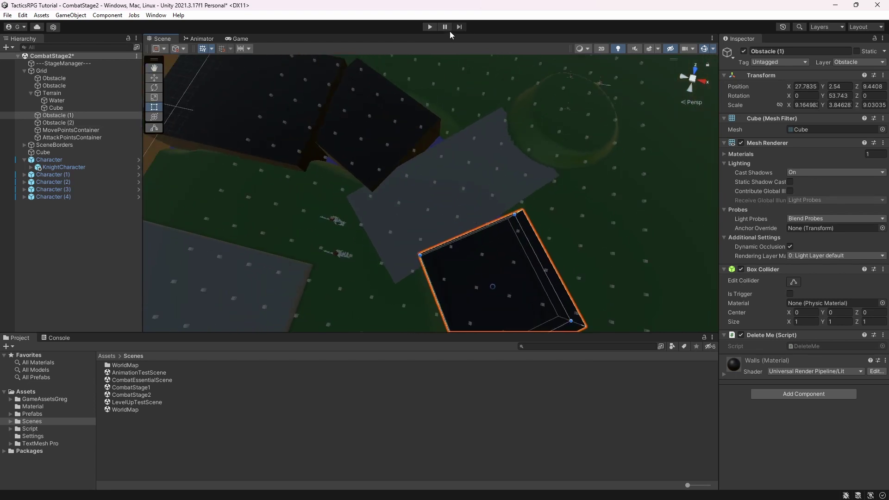
{"action": "scroll", "coordinate": [334, 141], "scroll_direction": "down", "scroll_amount": 2}
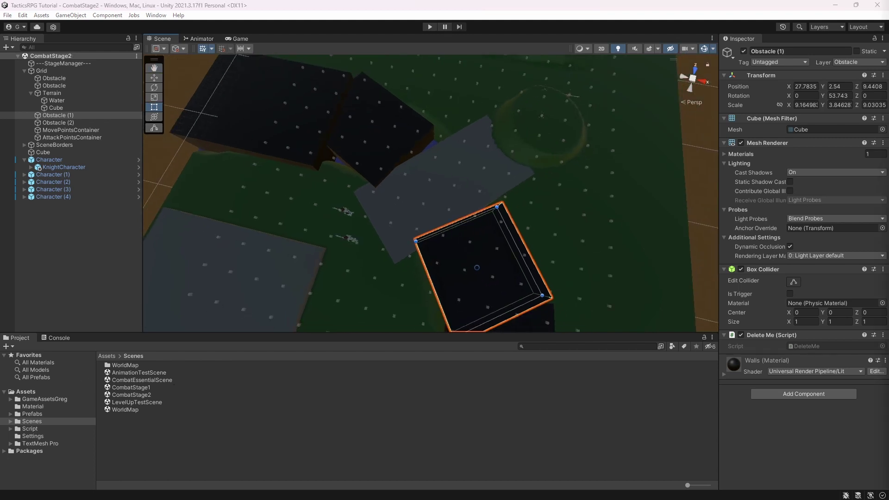
Open the WorldMap scene and bring the Canvas with its Mission 1 button into view.
{"action": "left_click", "coordinate": [160, 378]}
{"action": "left_click", "coordinate": [160, 401]}
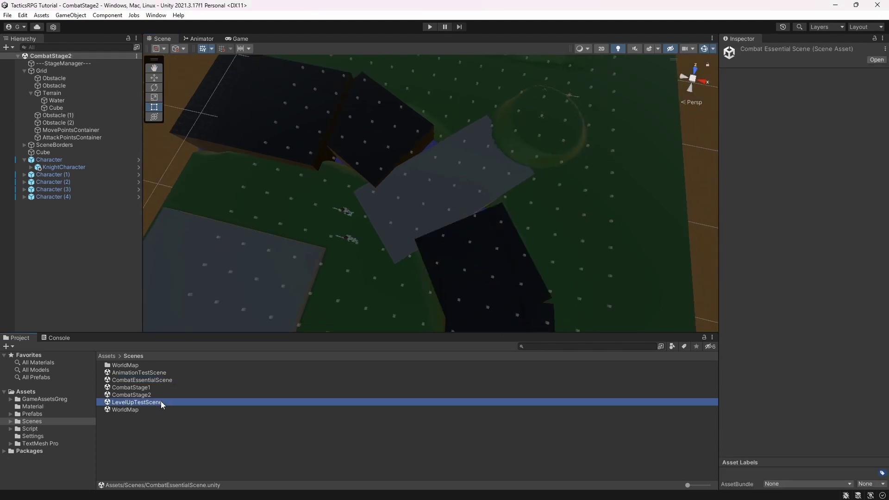
{"action": "double_click", "coordinate": [143, 409]}
{"action": "right_click_drag", "start_coordinate": [233, 301], "coordinate": [449, 169]}
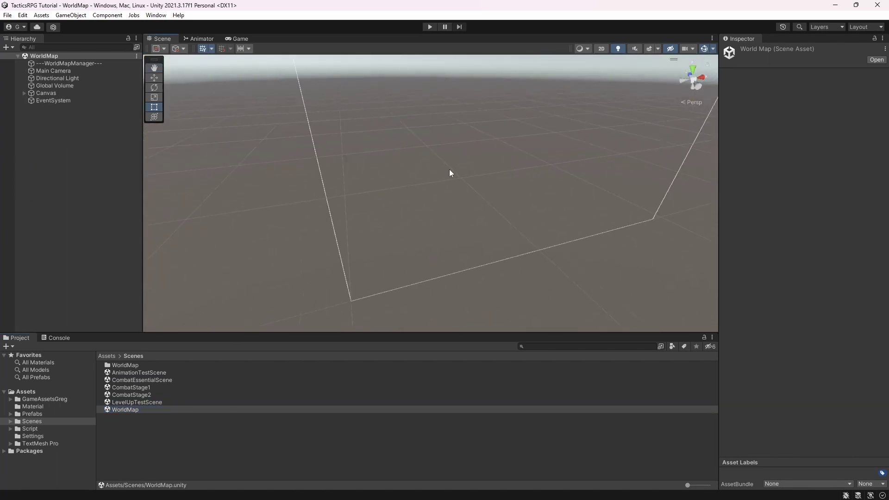
{"action": "left_click", "coordinate": [449, 167]}
{"action": "key", "text": "f"}
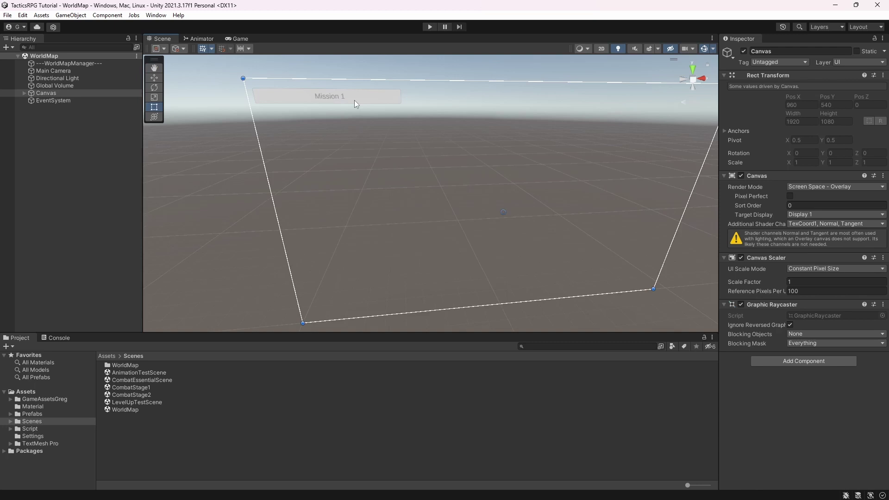
Duplicate the Mission 1 button and move the copy below the original to Pos Y -124.
{"action": "left_click", "coordinate": [355, 100]}
{"action": "left_click", "coordinate": [54, 101]}
{"action": "left_click", "coordinate": [31, 100]}
{"action": "key", "text": "ctrl+d"}
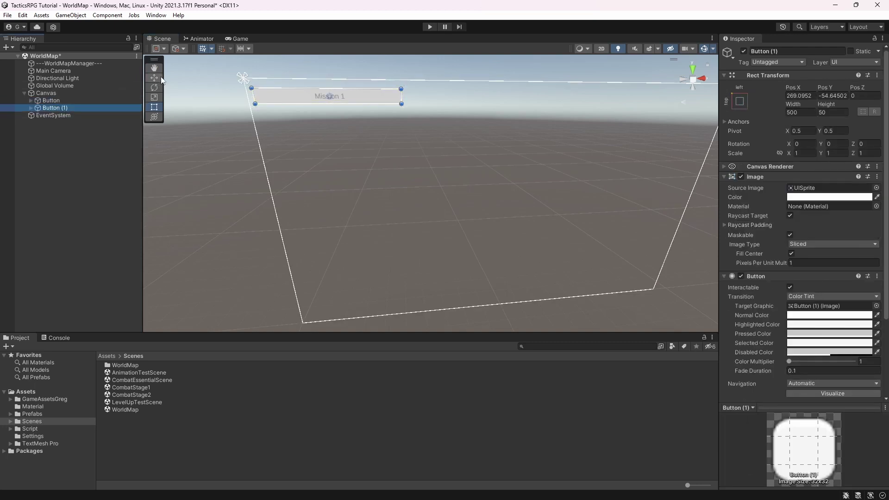
{"action": "left_click", "coordinate": [154, 78]}
{"action": "left_click_drag", "start_coordinate": [327, 54], "coordinate": [328, 75]}
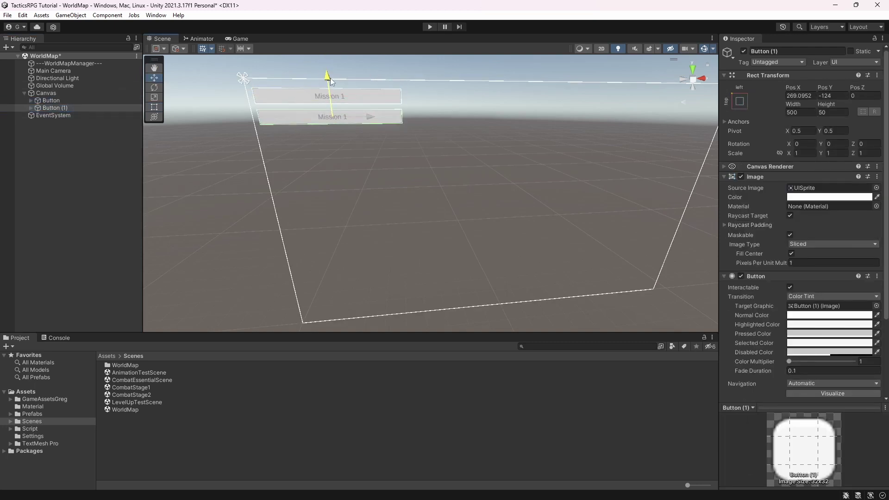
Change the copied button's label text to "Mission 2" and save the scene.
{"action": "left_click", "coordinate": [30, 107]}
{"action": "left_click", "coordinate": [64, 116]}
{"action": "left_click", "coordinate": [751, 212]}
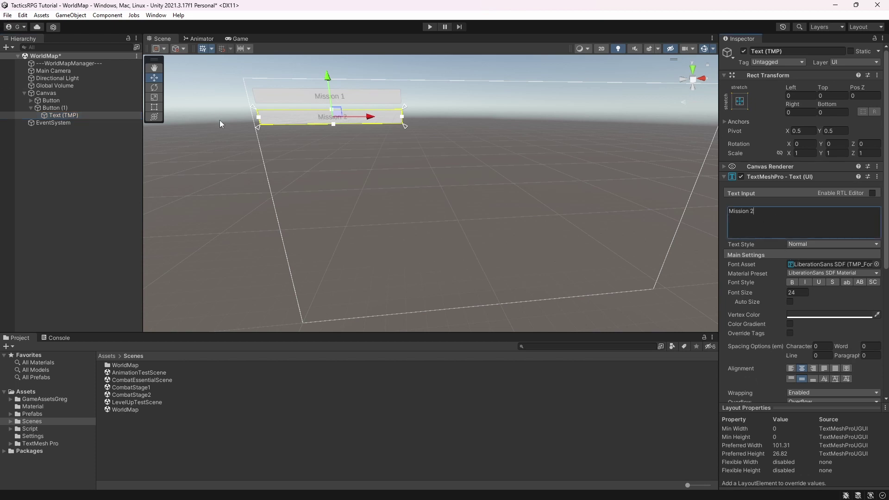
Add the CombatStage2 scene to the Scenes In Build list of the build settings.
{"action": "left_click", "coordinate": [7, 15]}
{"action": "left_click", "coordinate": [63, 131]}
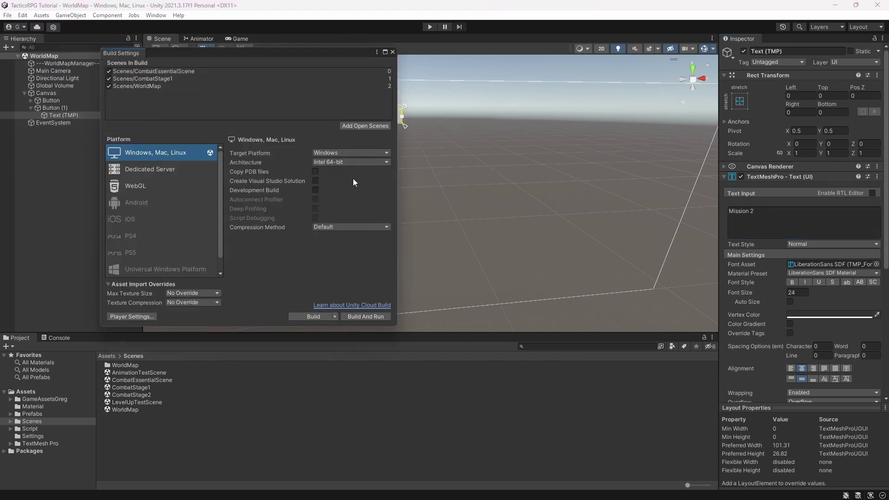
{"action": "left_click_drag", "start_coordinate": [134, 394], "coordinate": [235, 113]}
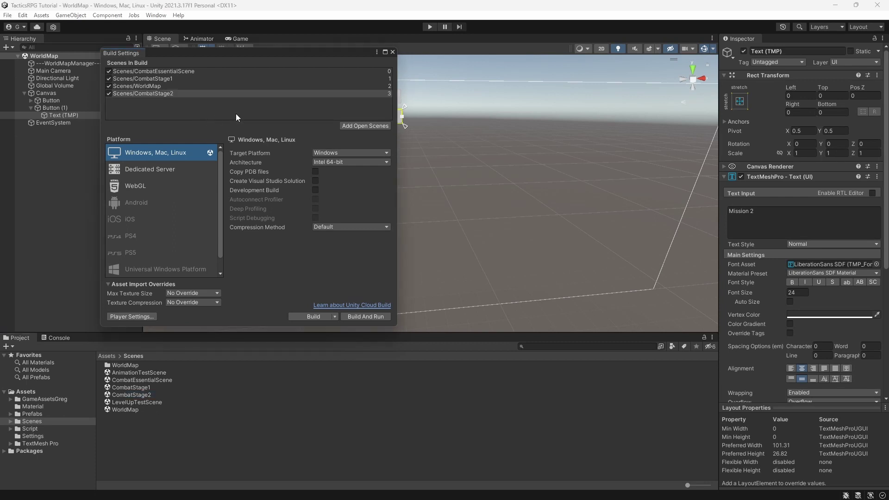
{"action": "left_click", "coordinate": [393, 52]}
Set the Mission 2 button's On Click LoadMission argument to CombatStage2 and save the scene.
{"action": "left_click", "coordinate": [54, 107]}
{"action": "left_click", "coordinate": [30, 107]}
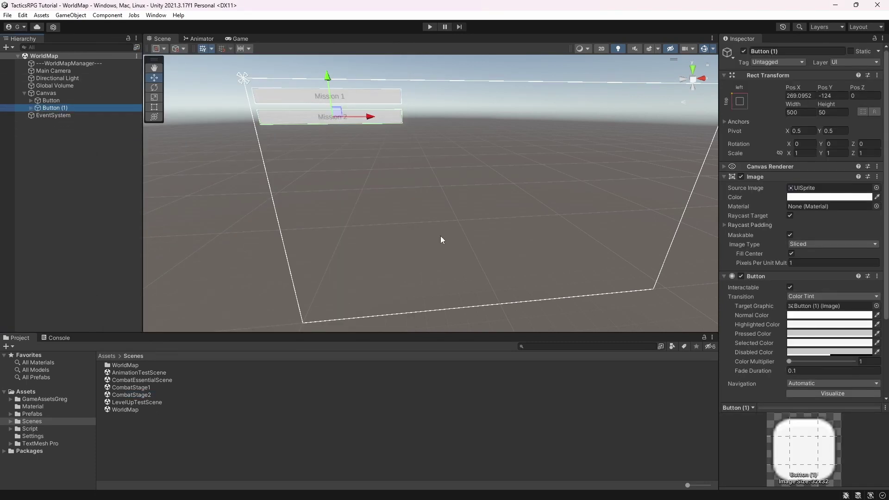
{"action": "scroll", "coordinate": [804, 283], "scroll_direction": "down", "scroll_amount": 4}
{"action": "left_click", "coordinate": [818, 328]}
{"action": "key", "text": "BackSpace"}
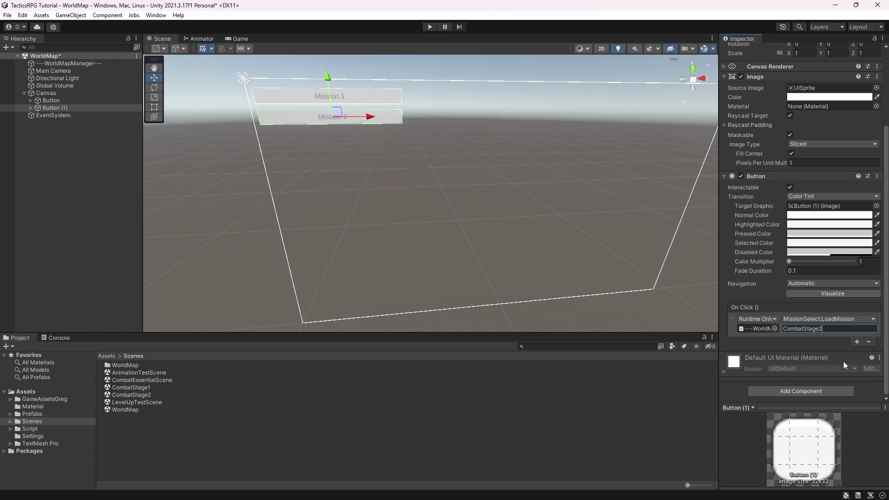
{"action": "key", "text": "ctrl+s"}
Play the WorldMap scene to test the Mission 2 button, replay it to test Mission 1, and stop the playback.
{"action": "left_click", "coordinate": [428, 27]}
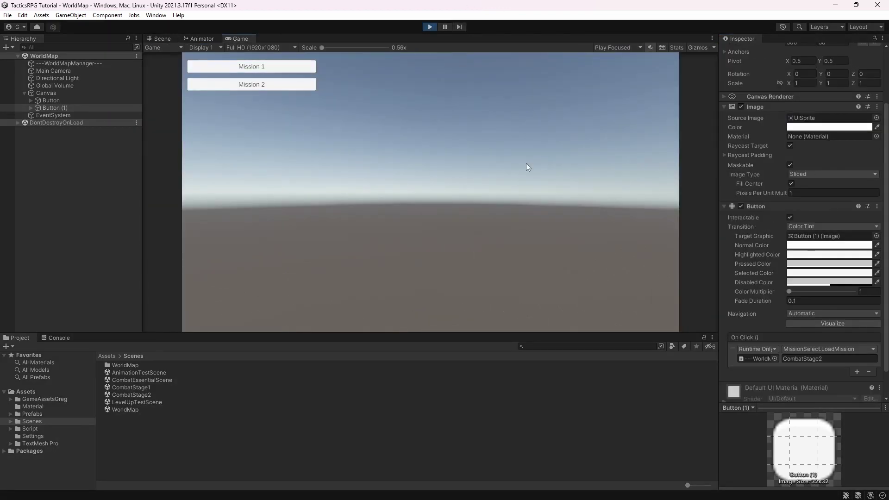
{"action": "left_click", "coordinate": [250, 85]}
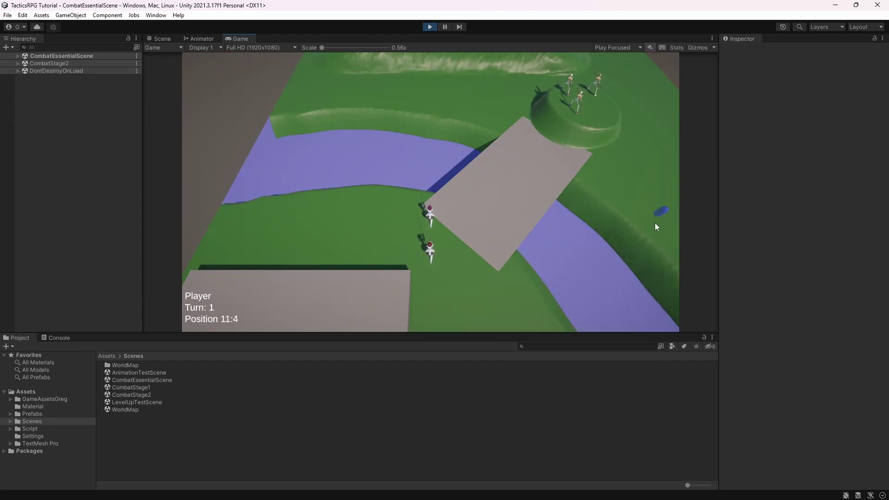
{"action": "left_click", "coordinate": [430, 27]}
{"action": "left_click", "coordinate": [429, 27]}
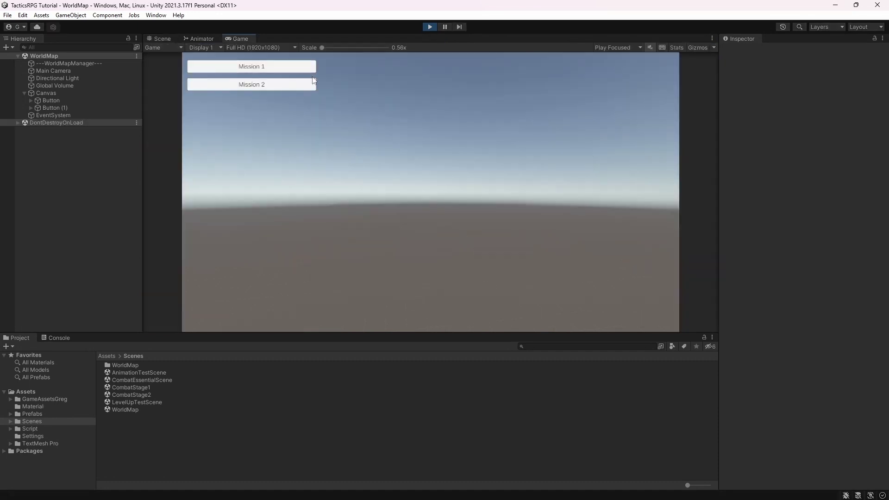
{"action": "left_click", "coordinate": [308, 70]}
{"action": "left_click", "coordinate": [430, 27]}
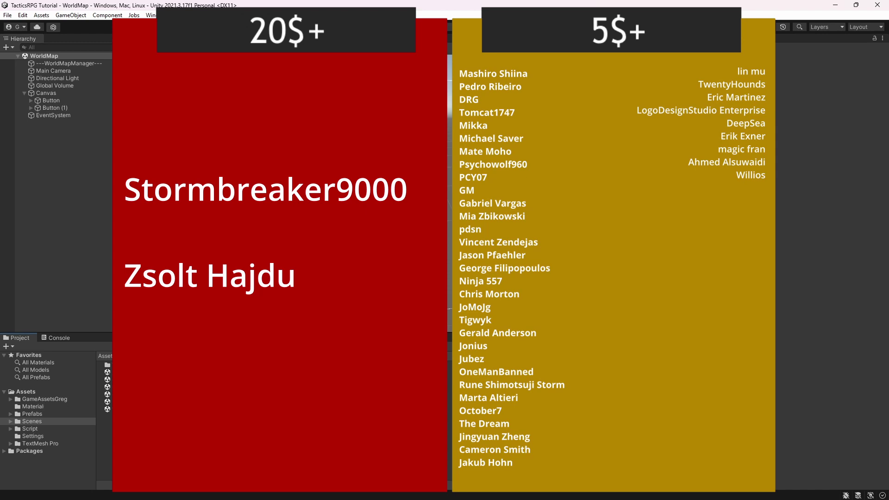
{"action": "left_click", "coordinate": [167, 401]}
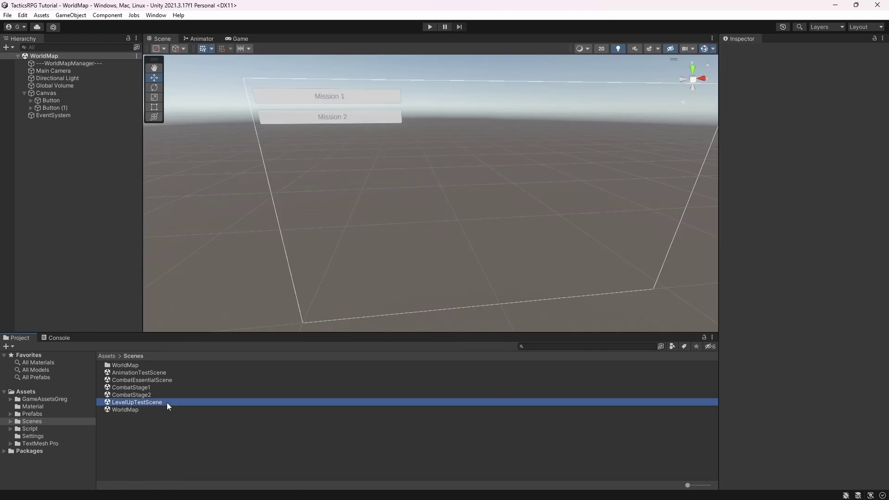
{"action": "left_click", "coordinate": [151, 410]}
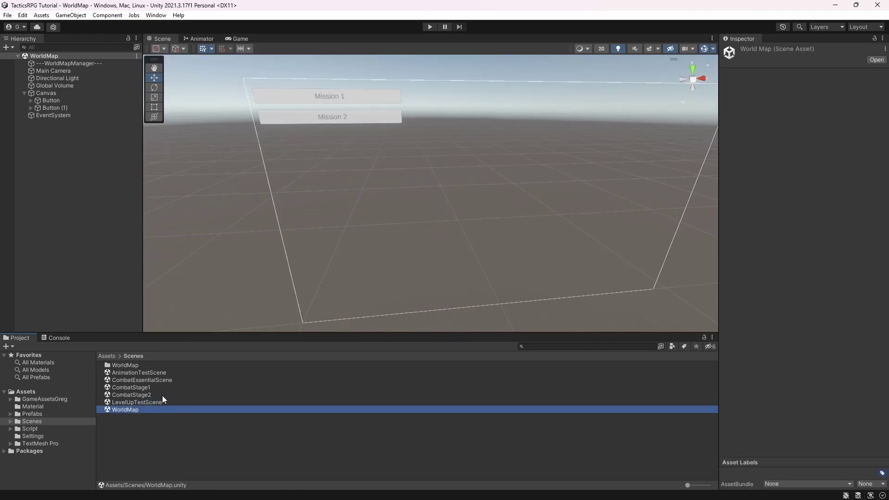
{"action": "left_click", "coordinate": [162, 395]}
{"action": "left_click", "coordinate": [161, 382]}
{"action": "left_click", "coordinate": [151, 373]}
{"action": "left_click", "coordinate": [158, 379]}
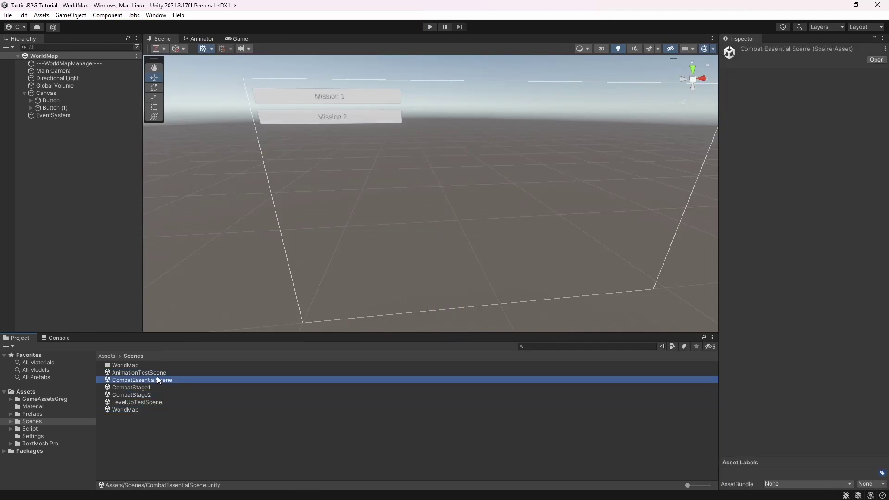
{"action": "left_click", "coordinate": [157, 374]}
{"action": "left_click", "coordinate": [156, 387]}
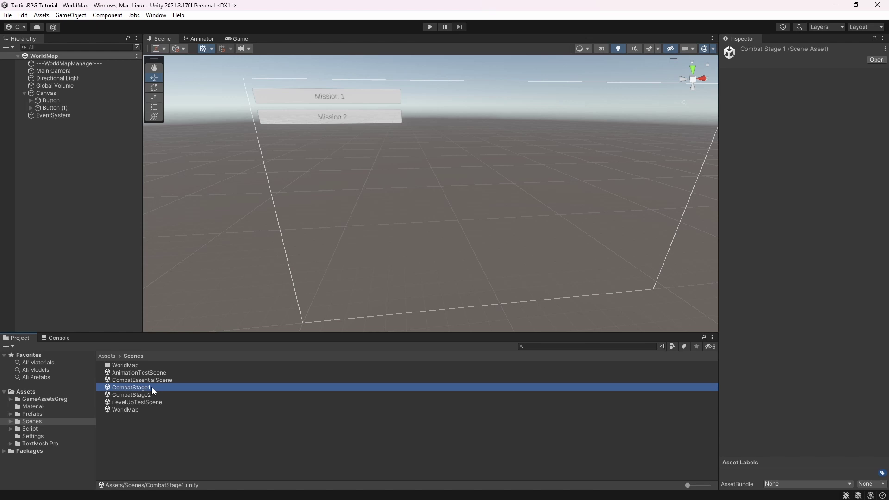
Open CombatEssentialScene and load the CombatStage1 scene additively alongside it.
{"action": "double_click", "coordinate": [150, 387]}
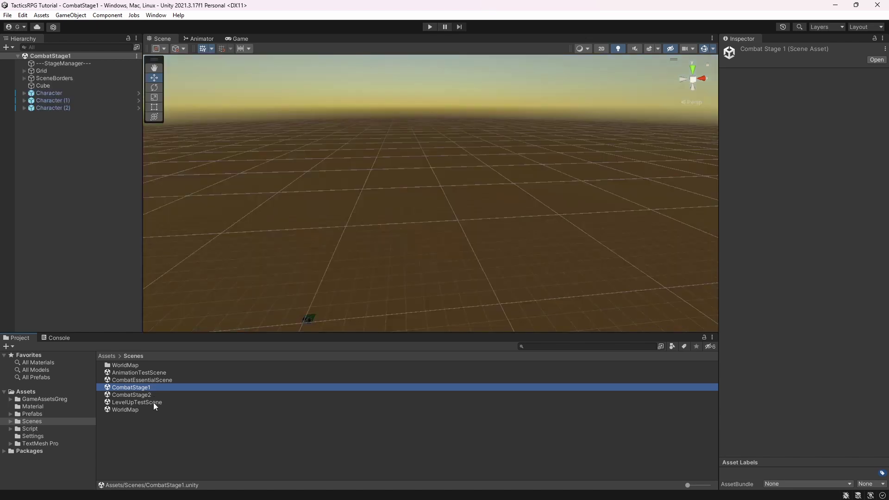
{"action": "double_click", "coordinate": [155, 381]}
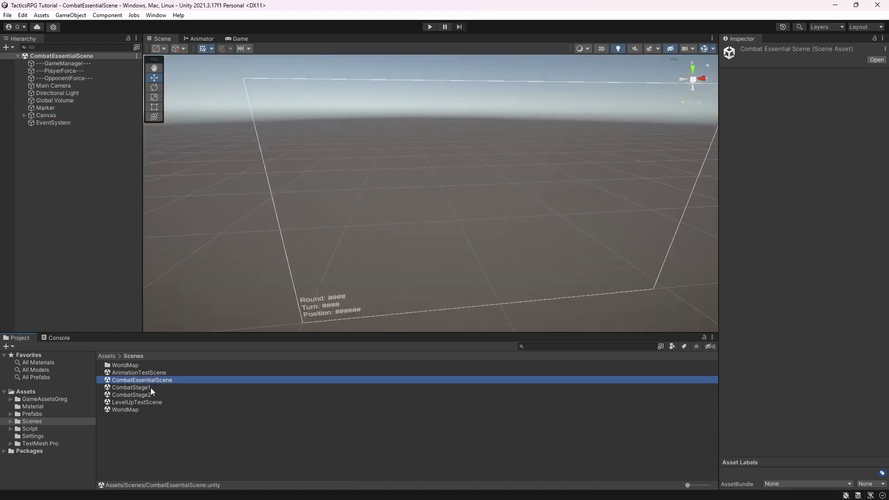
{"action": "left_click_drag", "start_coordinate": [38, 200], "coordinate": [40, 203]}
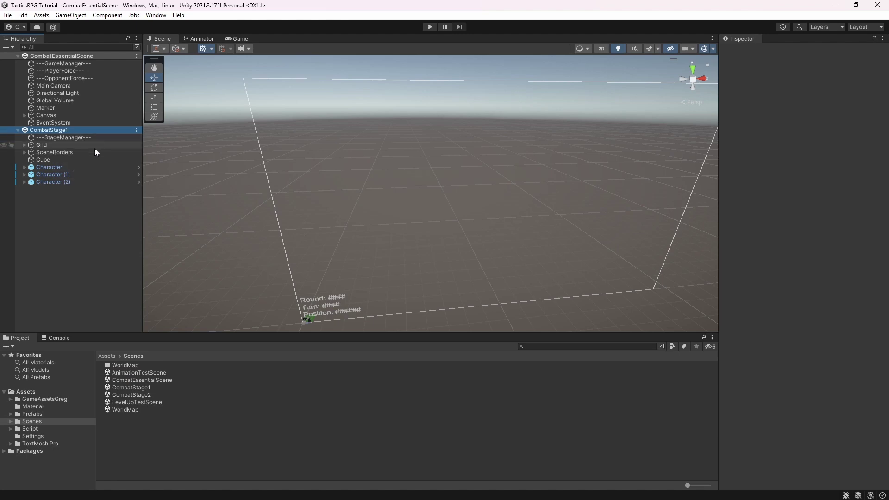
Examine the CombatStage1 terrain from above, framing the stage's Cube to find it.
{"action": "middle_click_drag", "start_coordinate": [392, 211], "coordinate": [401, 202]}
{"action": "scroll", "coordinate": [402, 201], "scroll_direction": "down", "scroll_amount": 1}
{"action": "middle_click_drag", "start_coordinate": [365, 229], "coordinate": [372, 214]}
{"action": "scroll", "coordinate": [370, 266], "scroll_direction": "up", "scroll_amount": 3}
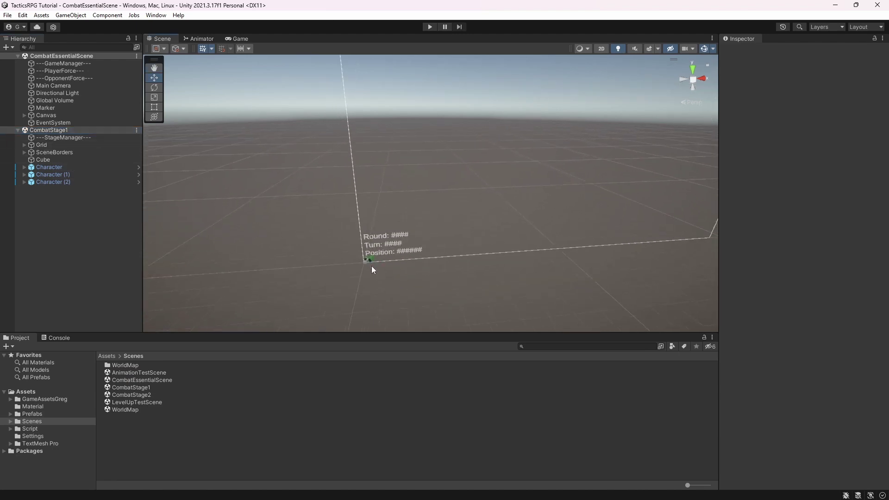
{"action": "left_click", "coordinate": [362, 265]}
{"action": "left_click", "coordinate": [360, 266]}
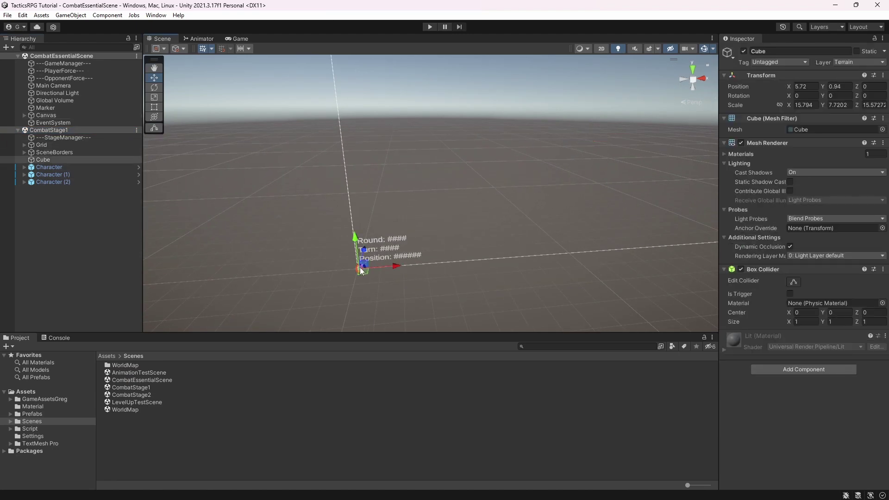
{"action": "scroll", "coordinate": [365, 270], "scroll_direction": "up", "scroll_amount": 3}
{"action": "key", "text": "f"}
{"action": "right_click_drag", "start_coordinate": [511, 113], "coordinate": [542, 161]}
{"action": "scroll", "coordinate": [515, 153], "scroll_direction": "down", "scroll_amount": 2}
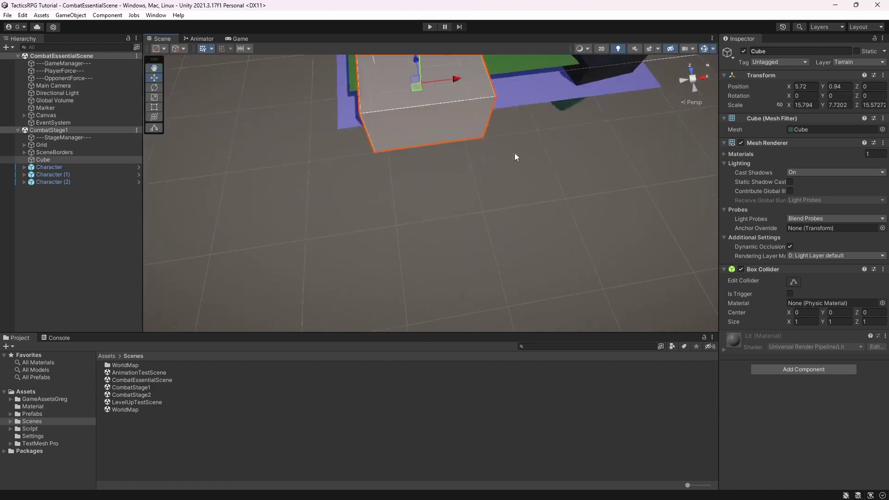
{"action": "middle_click_drag", "start_coordinate": [518, 100], "coordinate": [506, 247]}
{"action": "left_click_drag", "start_coordinate": [507, 160], "coordinate": [498, 234], "text": "alt"}
{"action": "scroll", "coordinate": [498, 234], "scroll_direction": "down", "scroll_amount": 2}
{"action": "middle_click_drag", "start_coordinate": [504, 247], "coordinate": [460, 214]}
{"action": "scroll", "coordinate": [473, 240], "scroll_direction": "down", "scroll_amount": 4}
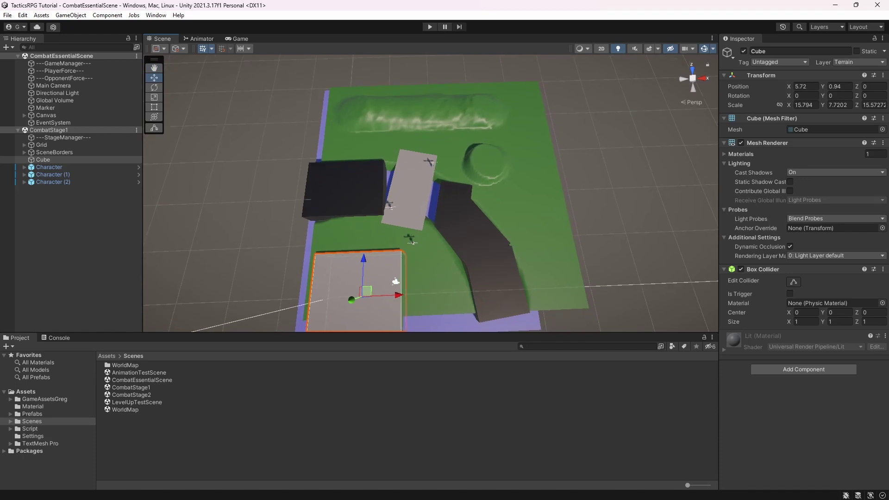
Open the VictoryConditionManager script from ---GameManager--- in Visual Studio and examine its CheckPlayerVictory method.
{"action": "left_click", "coordinate": [63, 63]}
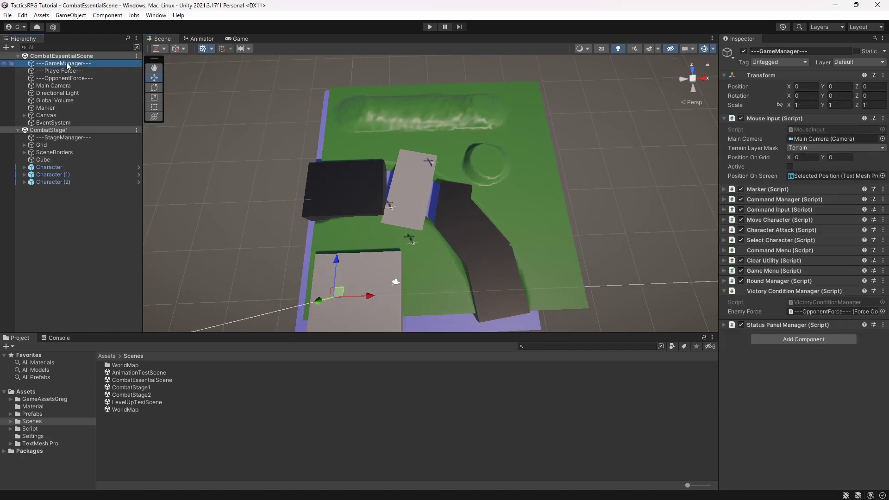
{"action": "double_click", "coordinate": [812, 301]}
{"action": "left_click_drag", "start_coordinate": [387, 205], "coordinate": [141, 205]}
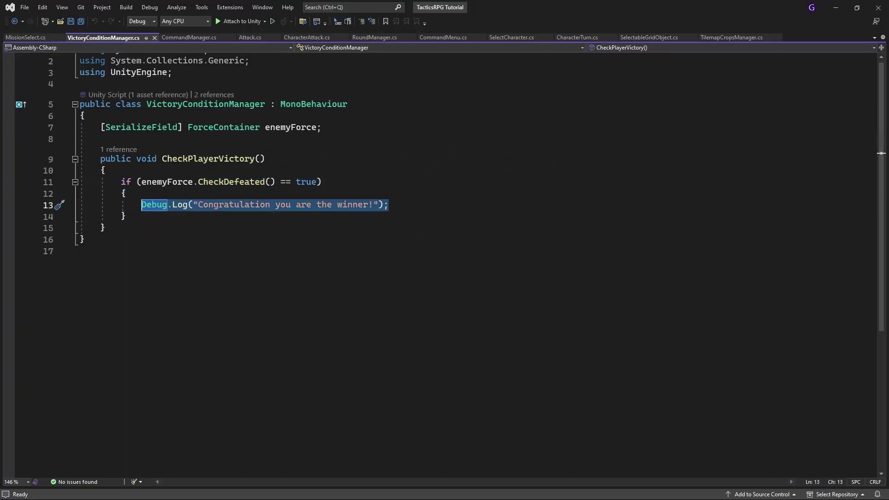
{"action": "left_click", "coordinate": [224, 182]}
Close every open script file except VictoryConditionManager.cs.
{"action": "middle_click", "coordinate": [29, 37]}
{"action": "middle_click", "coordinate": [129, 37]}
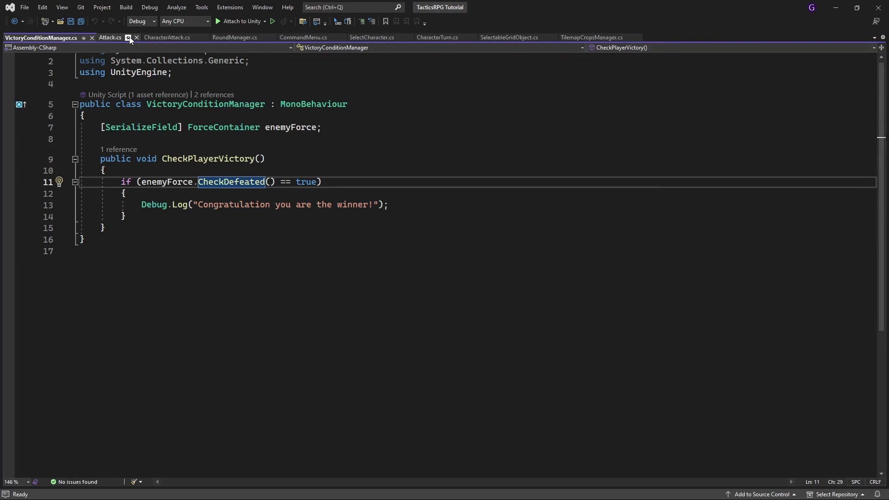
{"action": "middle_click", "coordinate": [119, 37]}
{"action": "middle_click", "coordinate": [119, 37]}
{"action": "middle_click", "coordinate": [119, 37]}
{"action": "middle_click", "coordinate": [119, 37]}
{"action": "middle_click", "coordinate": [119, 37]}
{"action": "middle_click", "coordinate": [120, 37]}
{"action": "middle_click", "coordinate": [120, 37]}
{"action": "middle_click", "coordinate": [121, 37]}
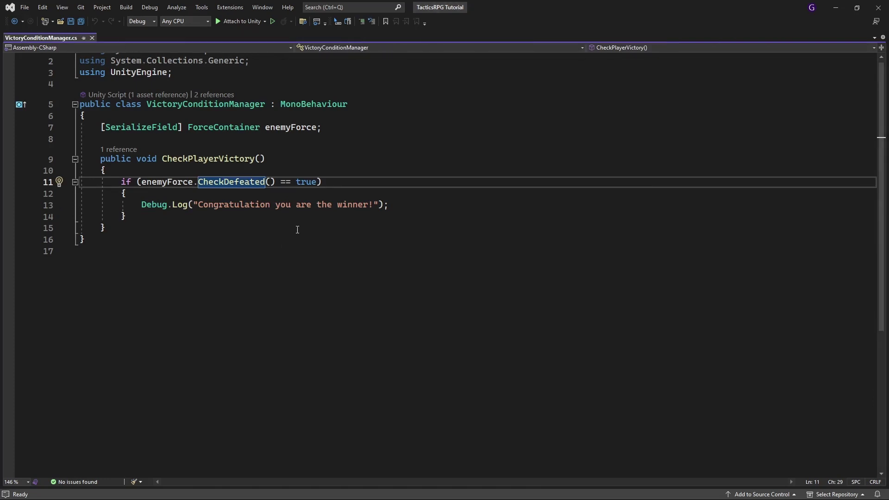
Extract the Debug.Log statement in CheckPlayerVictory into a new method named Victory.
{"action": "left_click", "coordinate": [256, 144]}
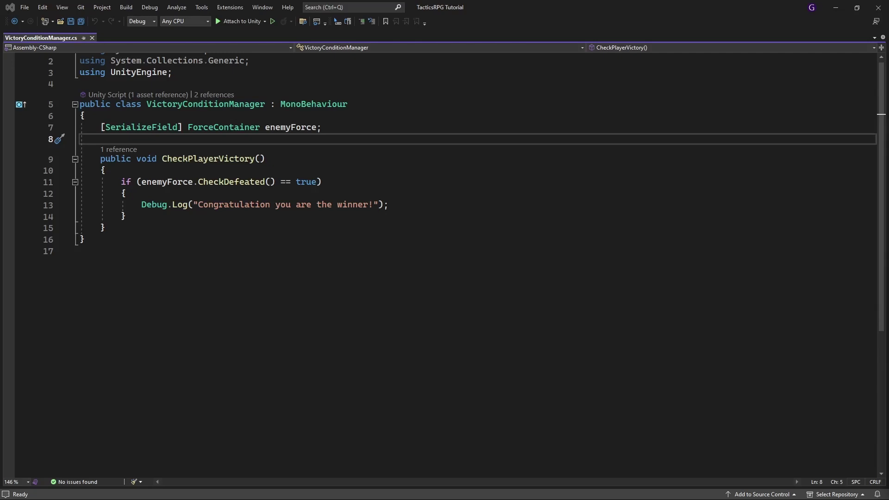
{"action": "left_click_drag", "start_coordinate": [457, 204], "coordinate": [142, 204]}
{"action": "right_click", "coordinate": [162, 207]}
{"action": "left_click", "coordinate": [192, 213]}
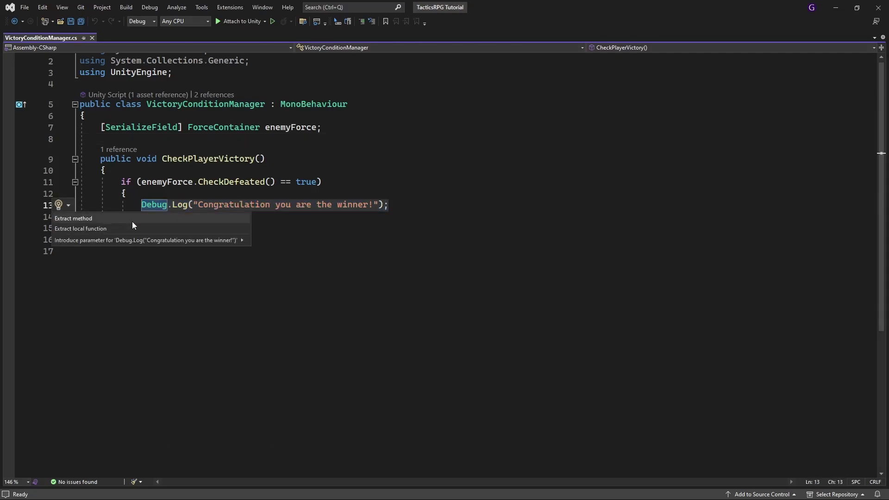
{"action": "left_click", "coordinate": [129, 219]}
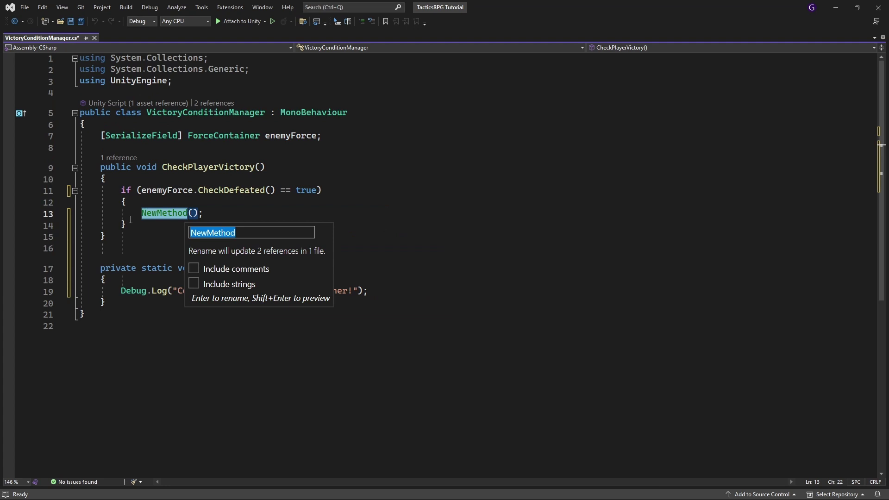
{"action": "type", "text": "Victory"}
{"action": "key", "text": "Return"}
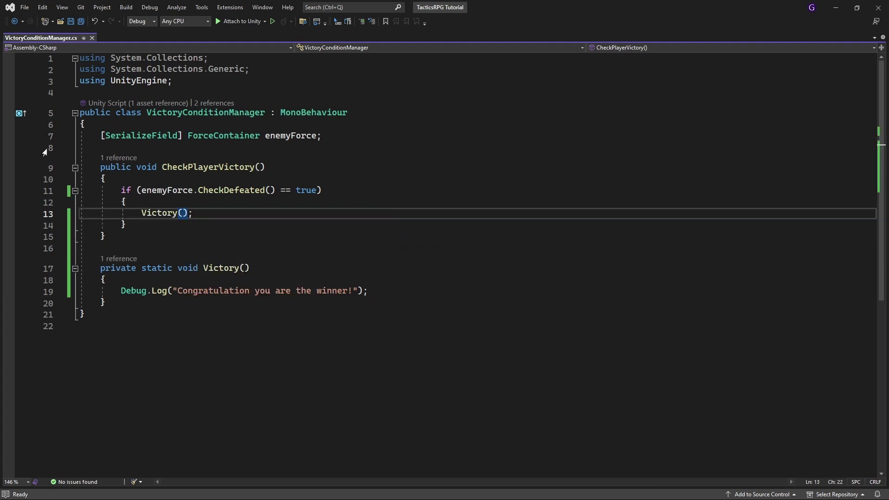
Insert an empty line above the Debug.Log statement in the Victory method.
{"action": "left_click_drag", "start_coordinate": [414, 289], "coordinate": [121, 291]}
{"action": "left_click", "coordinate": [133, 279]}
{"action": "key", "text": "Return"}
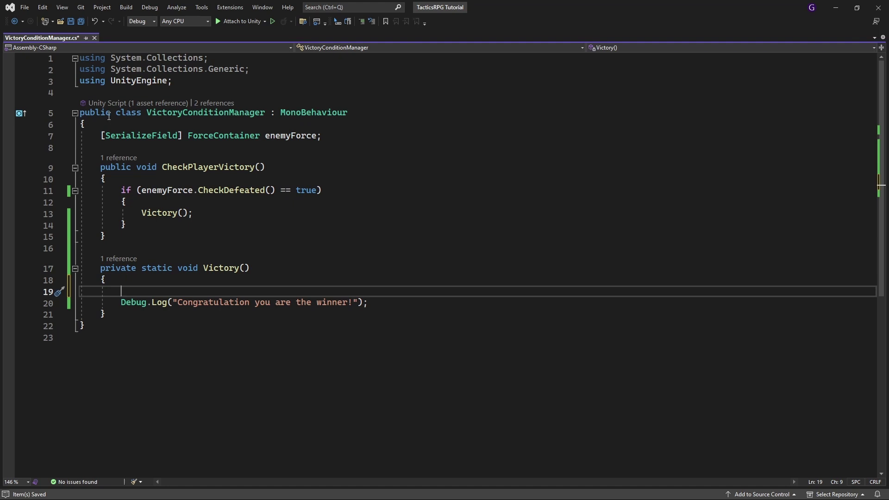
Declare a serialized GameObject field named victoryPanel below the enemyForce field.
{"action": "left_click", "coordinate": [112, 148]}
{"action": "key", "text": "ctrl+Return"}
{"action": "type", "text": "[Ser"}
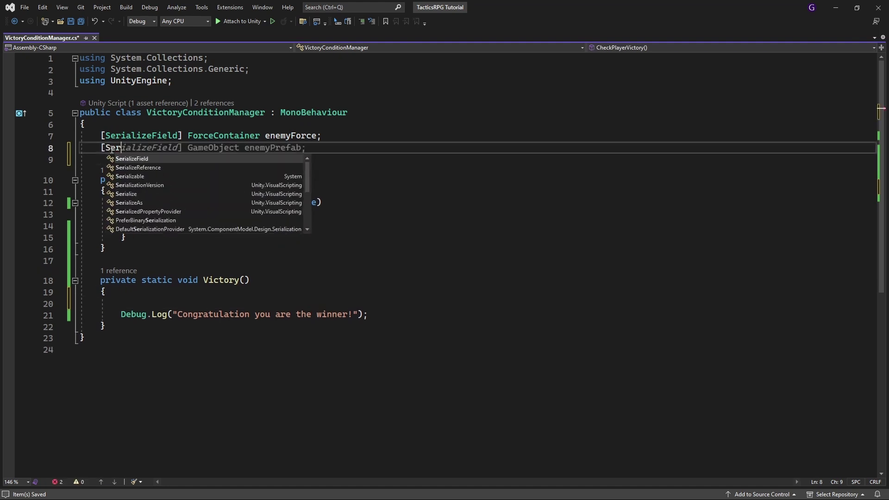
{"action": "key", "text": "Tab"}
{"action": "type", "text": "] gam"}
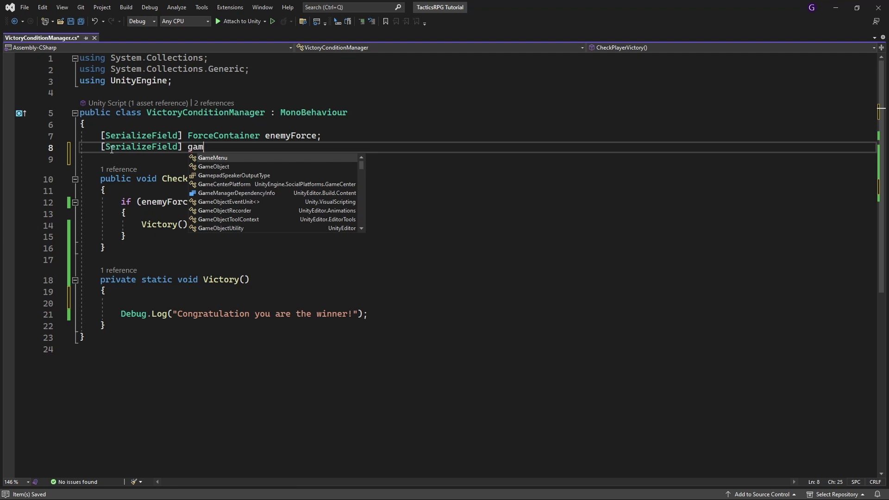
{"action": "type", "text": "e"}
{"action": "key", "text": "Tab"}
{"action": "type", "text": "v"}
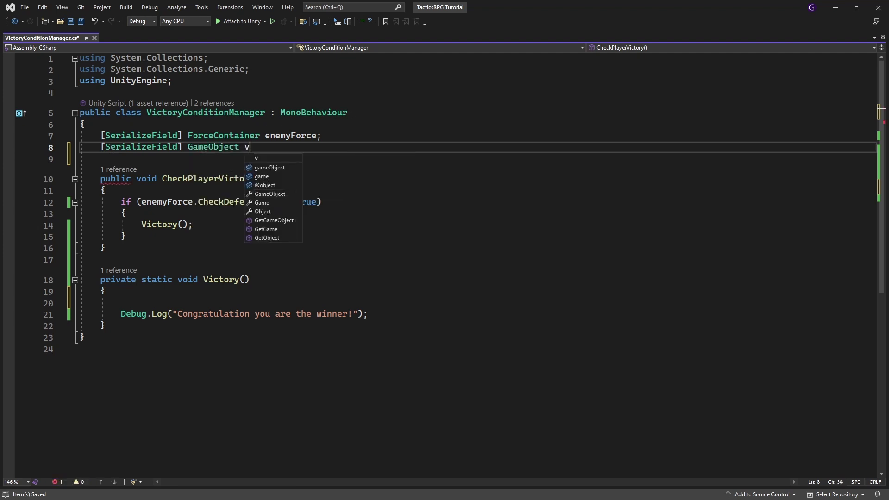
{"action": "type", "text": "ictoryPane;"}
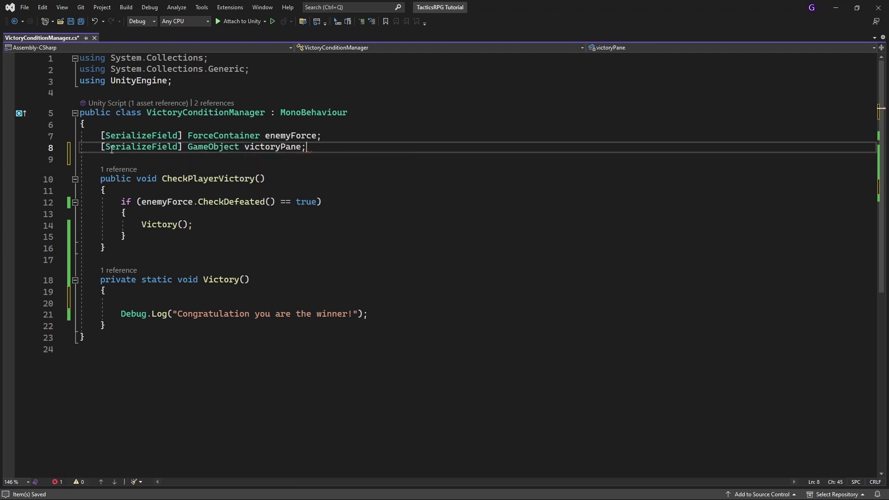
{"action": "type", "text": "l;"}
Start a statement with "victoryPanel." on the empty line inside the Victory method.
{"action": "key", "text": "Down"}
{"action": "key", "text": "Down"}
{"action": "key", "text": "Down"}
{"action": "key", "text": "Down"}
{"action": "key", "text": "Down"}
{"action": "key", "text": "Down"}
{"action": "key", "text": "Down"}
{"action": "key", "text": "Down"}
{"action": "key", "text": "Down"}
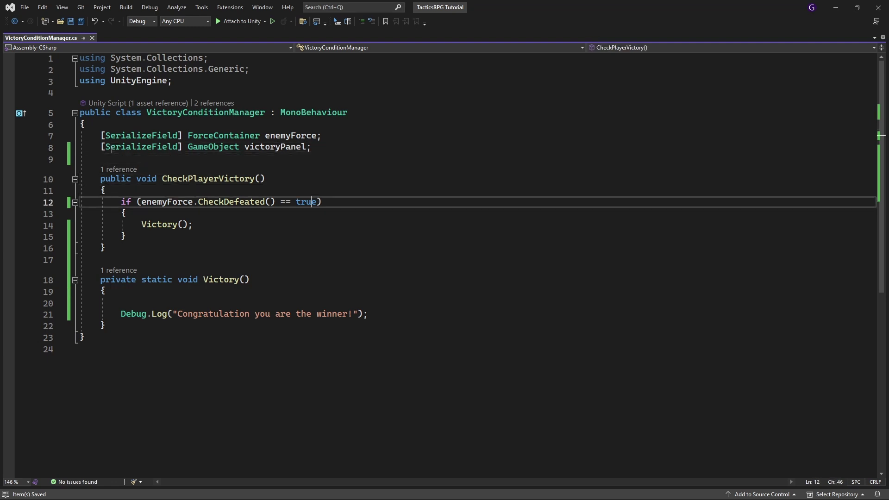
{"action": "key", "text": "Down"}
{"action": "key", "text": "Down"}
{"action": "key", "text": "Down"}
{"action": "type", "text": "victo"}
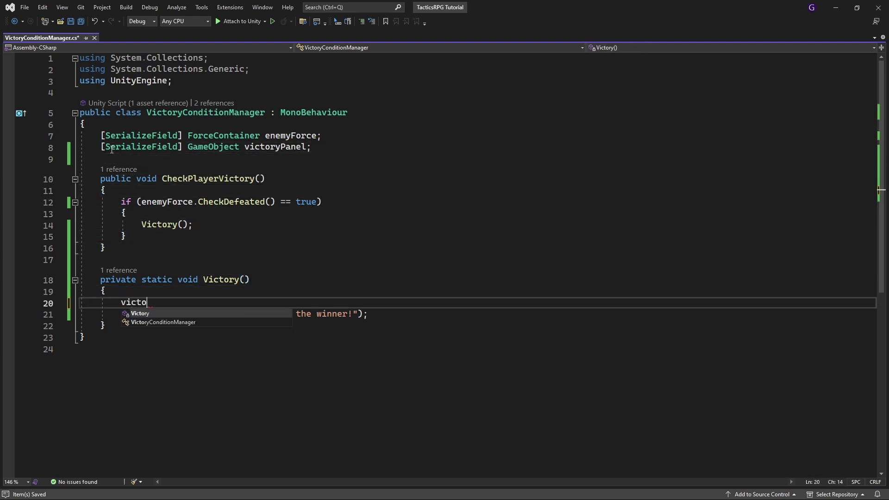
{"action": "type", "text": "ryPanel"}
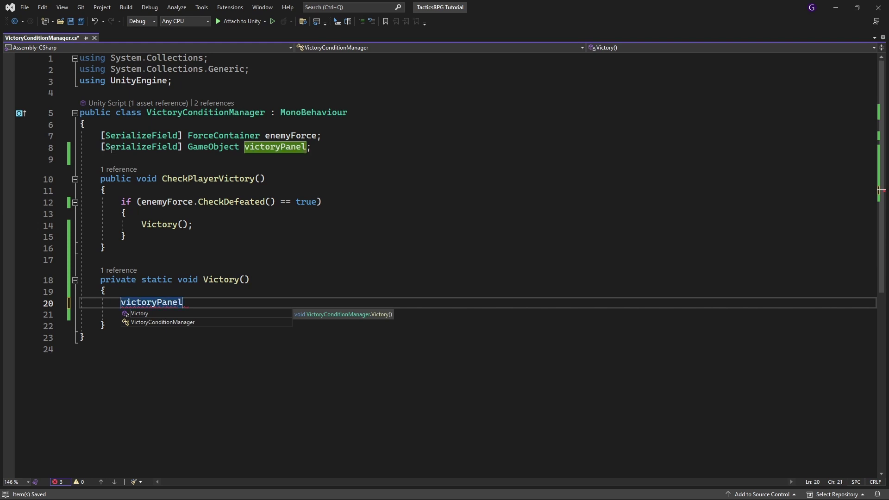
{"action": "type", "text": "."}
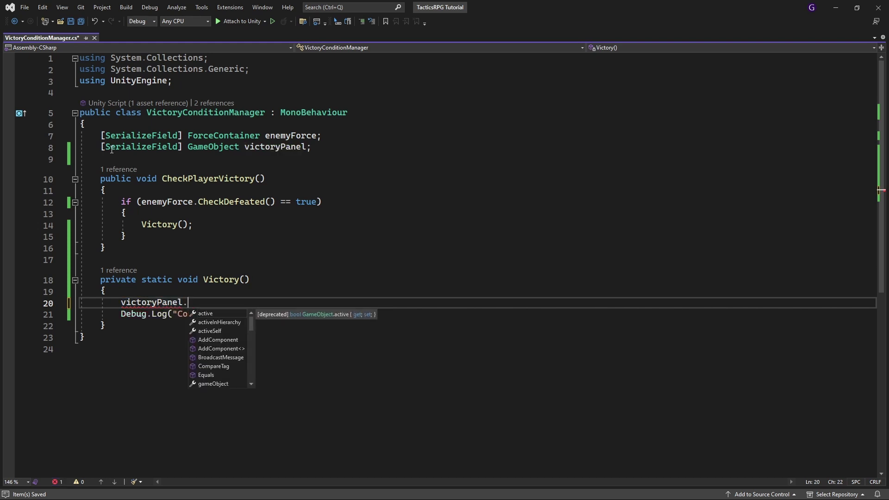
Remove the static modifier from the Victory method's declaration.
{"action": "left_click_drag", "start_coordinate": [175, 278], "coordinate": [133, 278]}
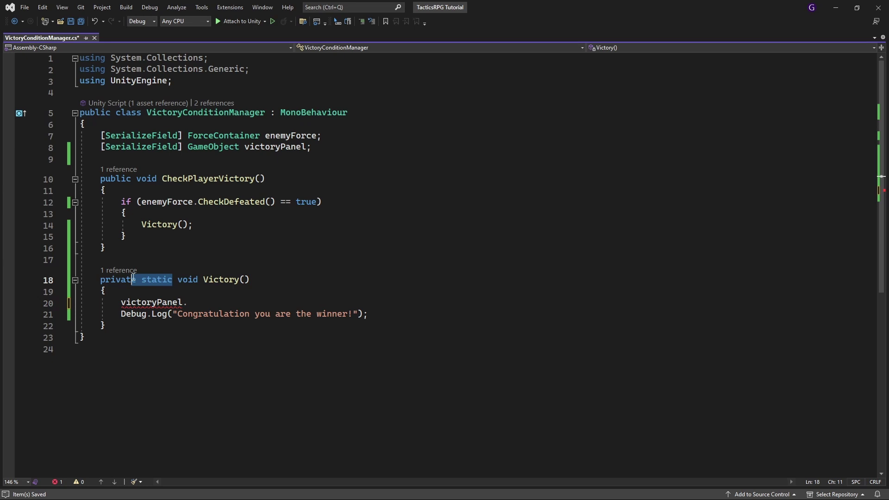
{"action": "key", "text": "BackSpace"}
{"action": "key", "text": "BackSpace"}
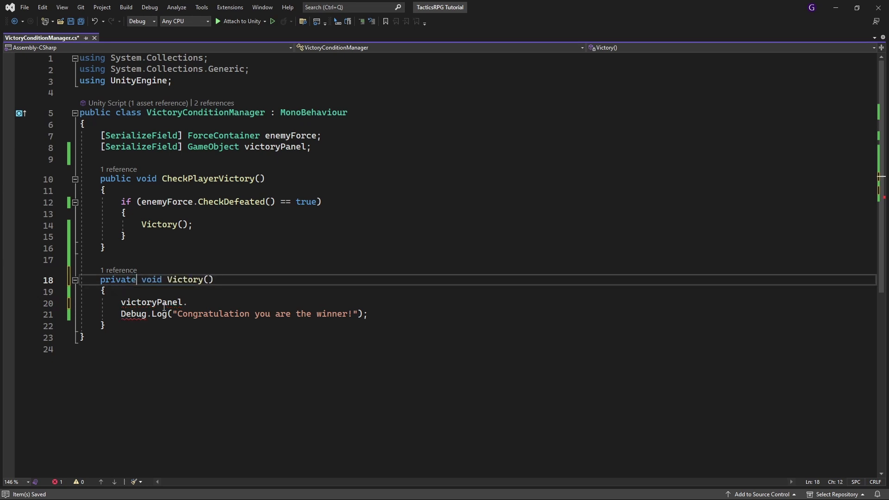
Complete the victoryPanel statement in Victory as victoryPanel.SetActive(true); and save the script.
{"action": "left_click", "coordinate": [244, 298]}
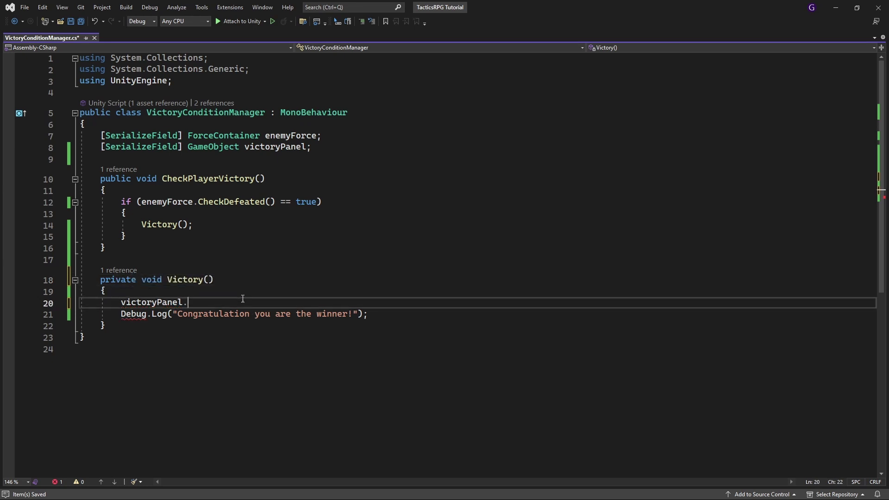
{"action": "type", "text": ".Se"}
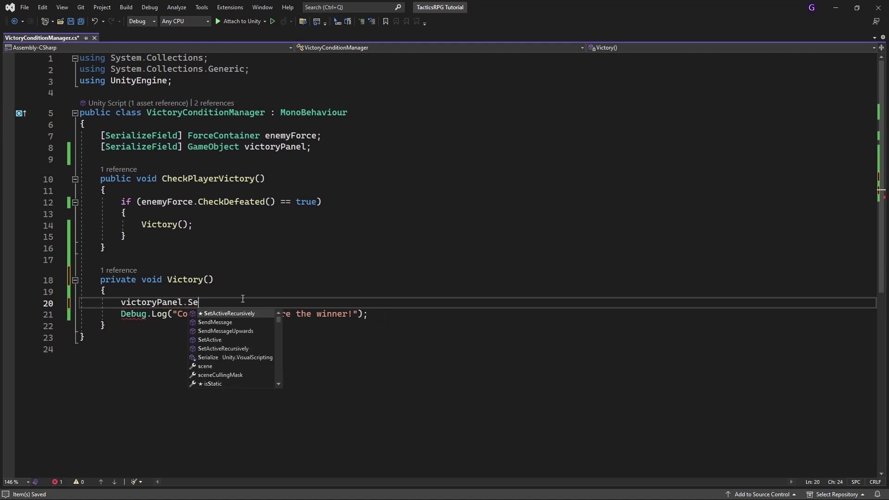
{"action": "type", "text": "tActive(true);"}
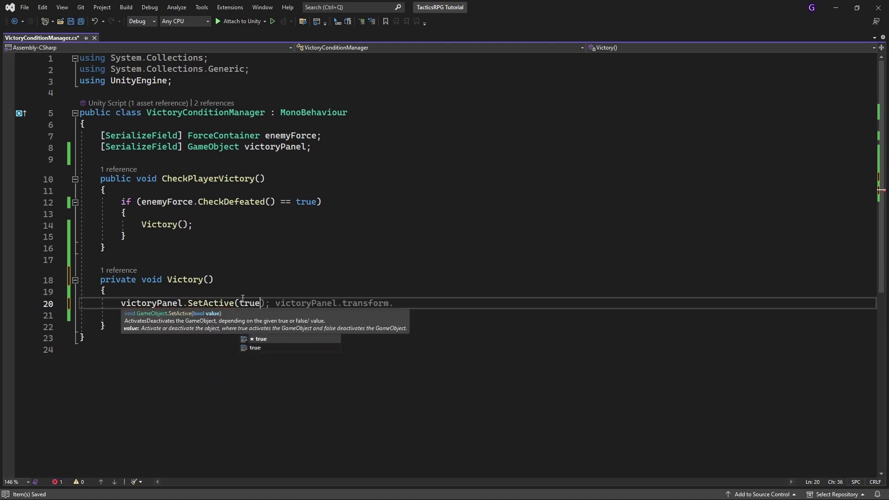
{"action": "key", "text": "ctrl+s"}
{"action": "left_click", "coordinate": [254, 427]}
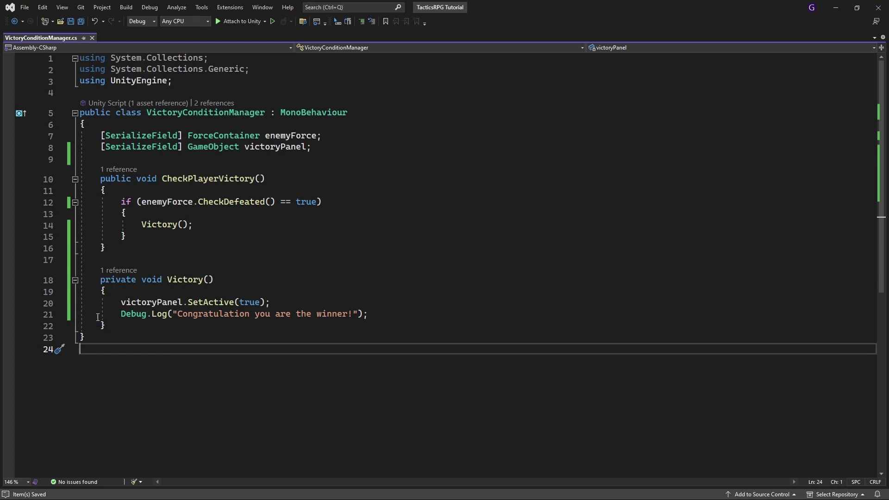
Switch back to Unity and add a UI Panel as a child of the Canvas in CombatEssentialScene.
{"action": "key", "text": "alt+Tab"}
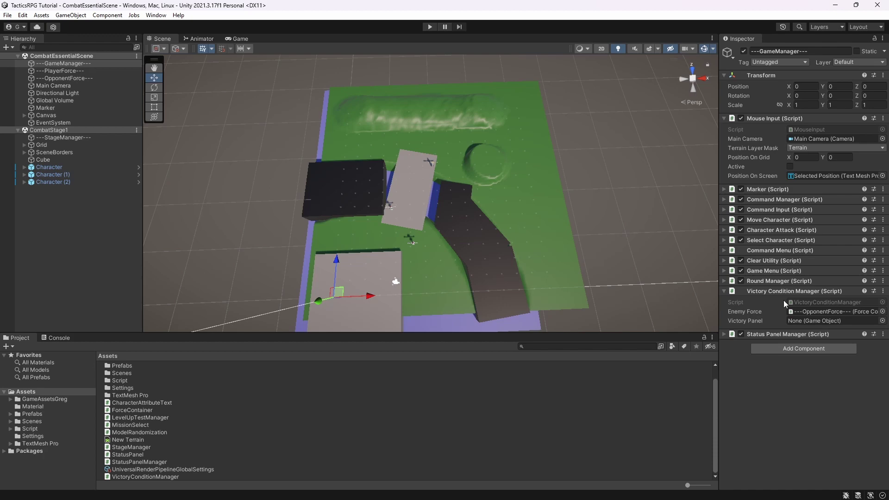
{"action": "left_click", "coordinate": [24, 115]}
{"action": "right_click", "coordinate": [64, 115]}
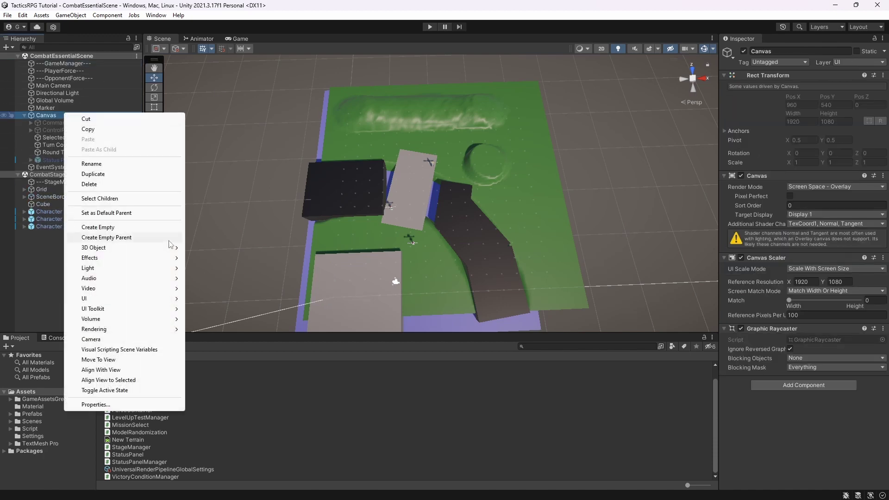
{"action": "mouse_move", "coordinate": [151, 297]}
{"action": "left_click", "coordinate": [206, 328]}
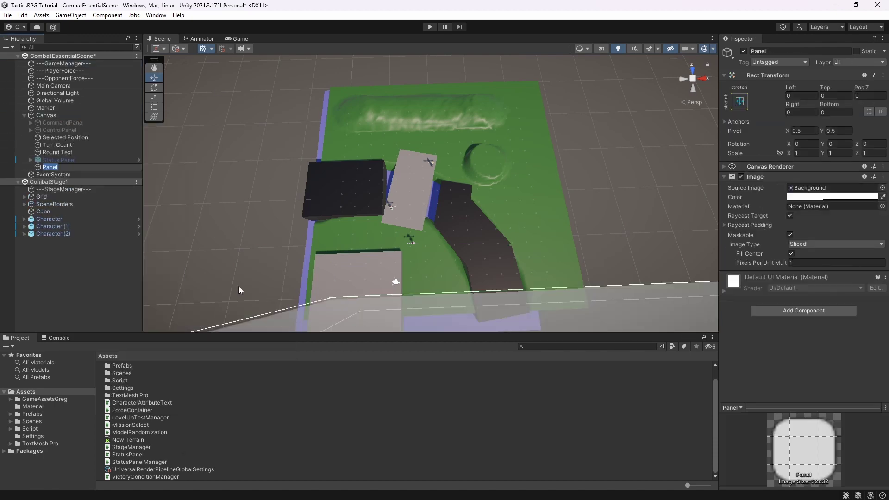
Anchor the new panel to the middle centre and shrink it symmetrically to about 751 by 327.
{"action": "scroll", "coordinate": [500, 230], "scroll_direction": "down", "scroll_amount": 5}
{"action": "left_click_drag", "start_coordinate": [520, 258], "coordinate": [440, 190], "text": "alt"}
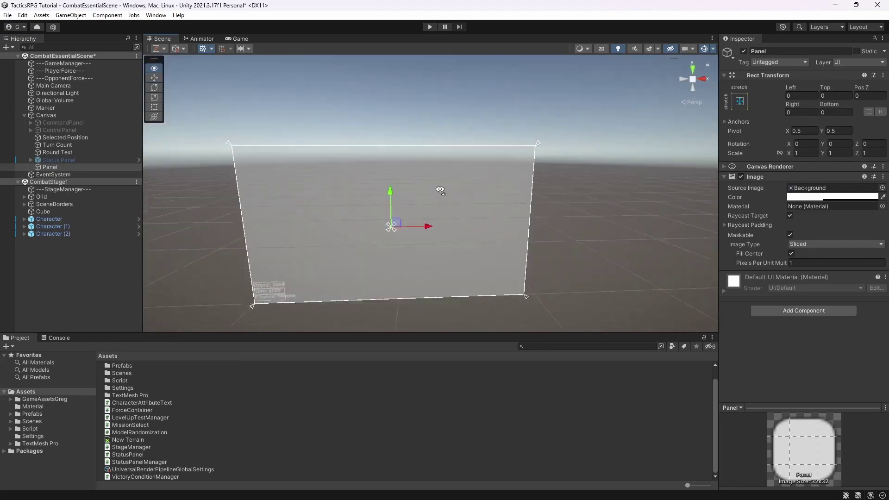
{"action": "middle_click_drag", "start_coordinate": [440, 191], "coordinate": [429, 155]}
{"action": "left_click", "coordinate": [739, 101]}
{"action": "left_click", "coordinate": [803, 202]}
{"action": "left_click", "coordinate": [154, 107]}
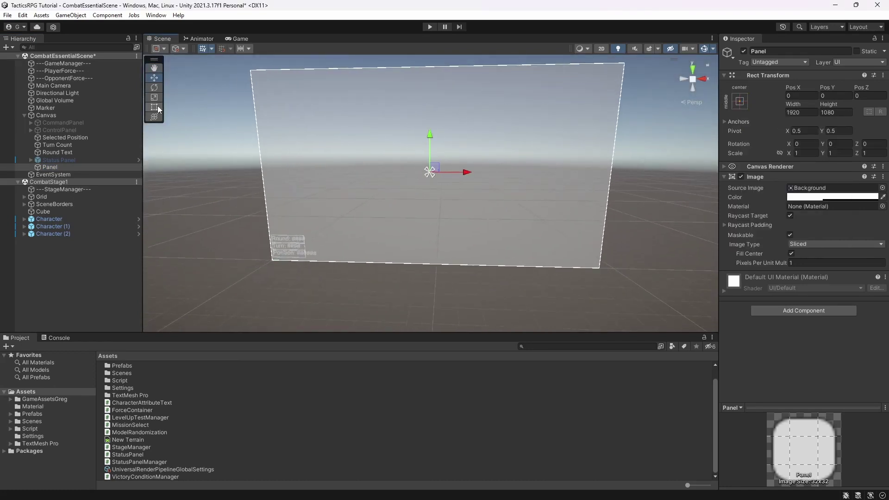
{"action": "left_click_drag", "start_coordinate": [264, 170], "coordinate": [469, 171]}
{"action": "left_click_drag", "start_coordinate": [565, 64], "coordinate": [473, 164]}
Make the panel's image colour fully opaque by setting its alpha to 255.
{"action": "left_click", "coordinate": [810, 196]}
{"action": "left_click_drag", "start_coordinate": [811, 378], "coordinate": [878, 375]}
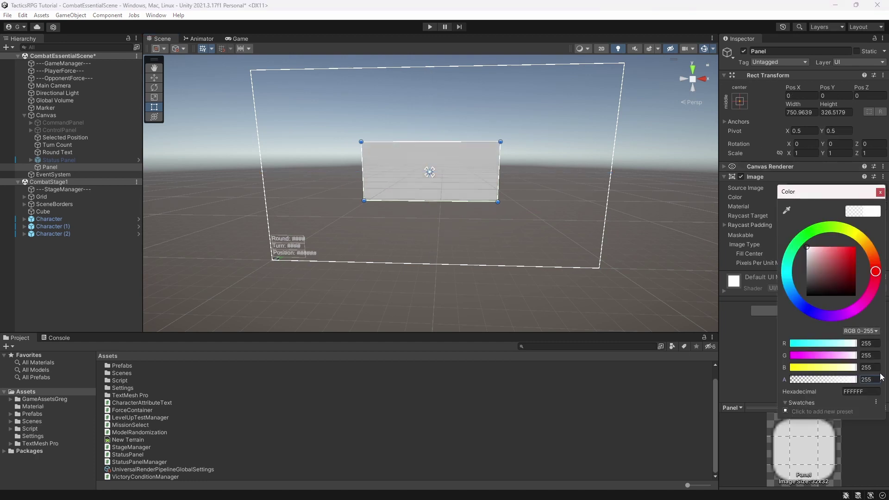
{"action": "left_click", "coordinate": [878, 191]}
Rename the panel VictoryPanel and save the scene.
{"action": "scroll", "coordinate": [418, 131], "scroll_direction": "up", "scroll_amount": 2}
{"action": "middle_click_drag", "start_coordinate": [432, 132], "coordinate": [432, 151]}
{"action": "left_click", "coordinate": [58, 167]}
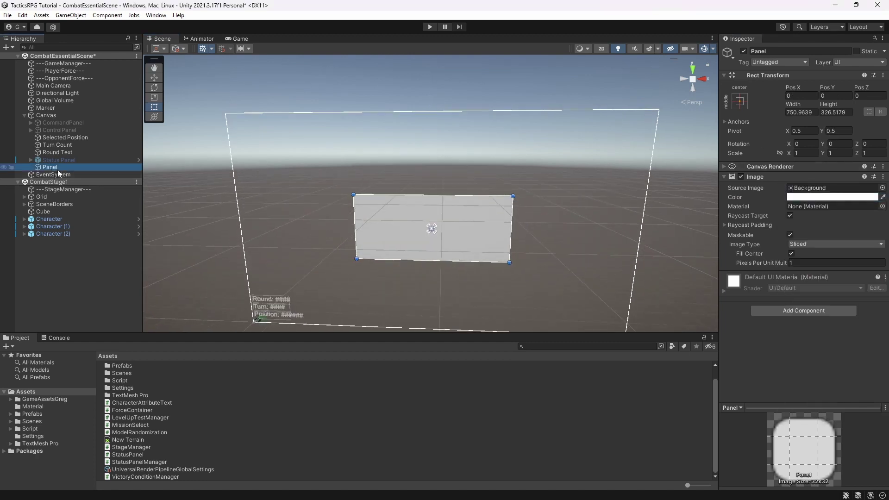
{"action": "left_click", "coordinate": [59, 166]}
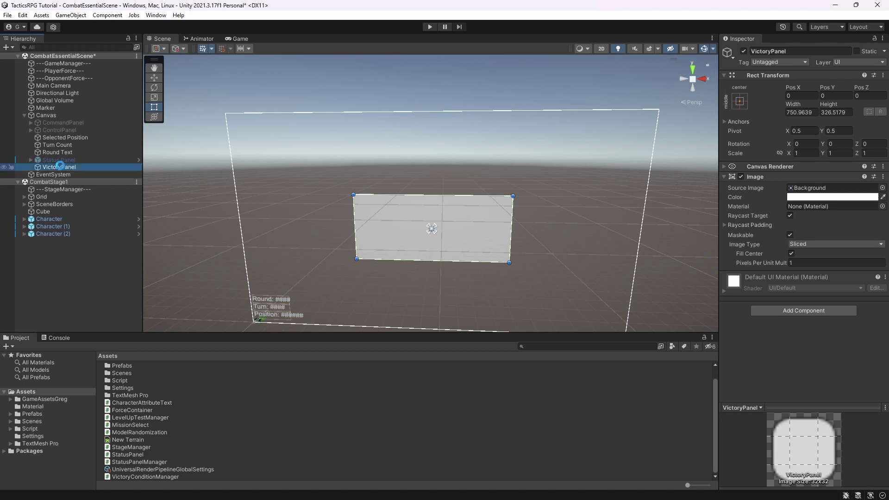
{"action": "key", "text": "alt+Tab"}
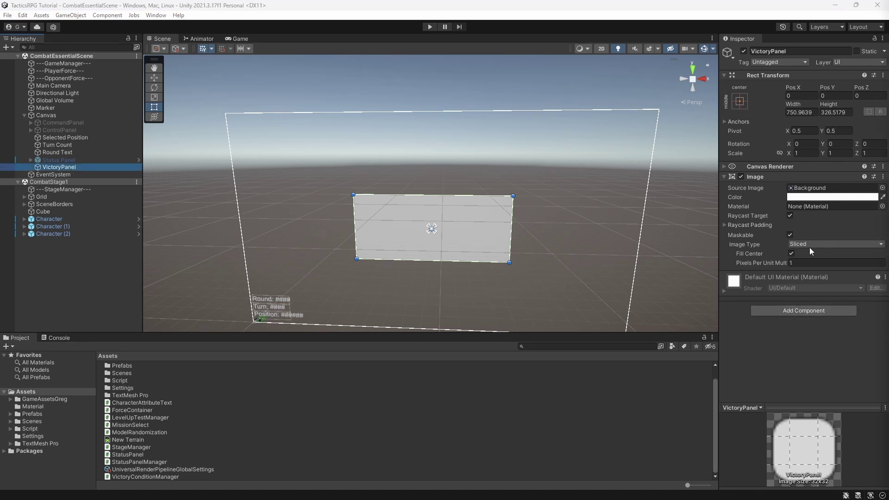
Add a TextMeshPro text as a child of VictoryPanel and move it to the panel's upper centre at X 0, Y 103.
{"action": "left_click", "coordinate": [67, 17]}
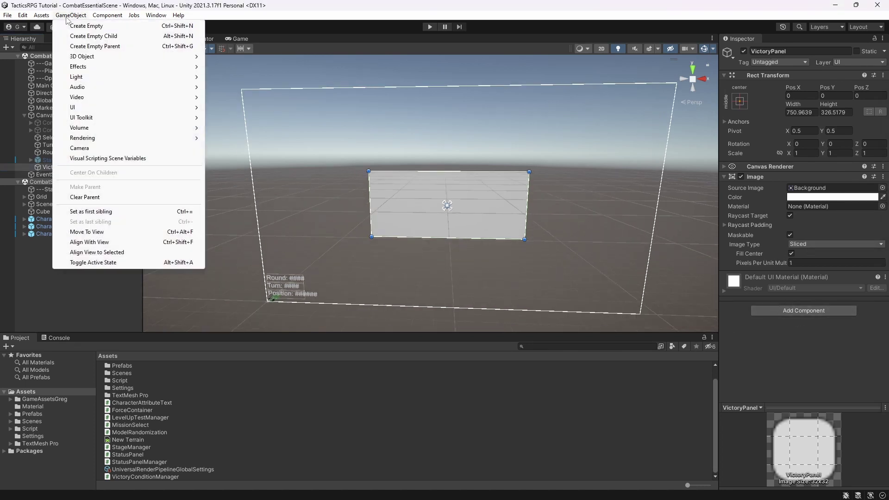
{"action": "mouse_move", "coordinate": [130, 107]}
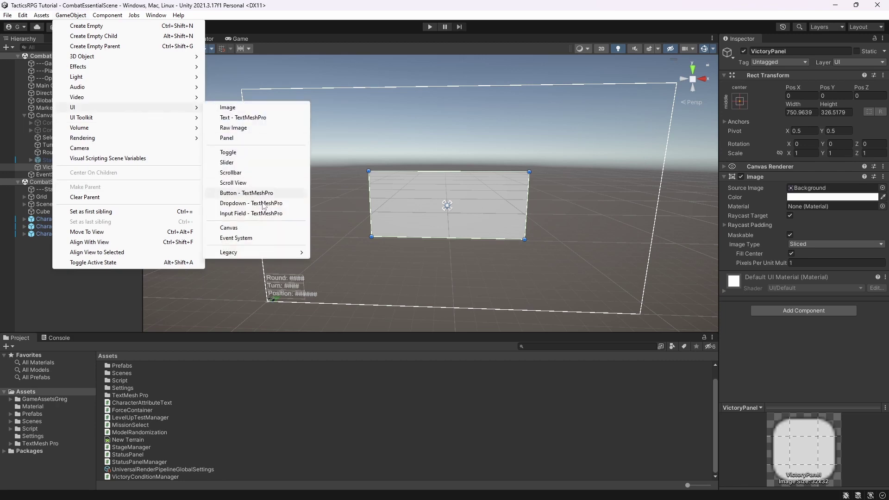
{"action": "left_click", "coordinate": [262, 117]}
{"action": "left_click", "coordinate": [83, 251]}
{"action": "left_click", "coordinate": [69, 174]}
{"action": "key", "text": "f"}
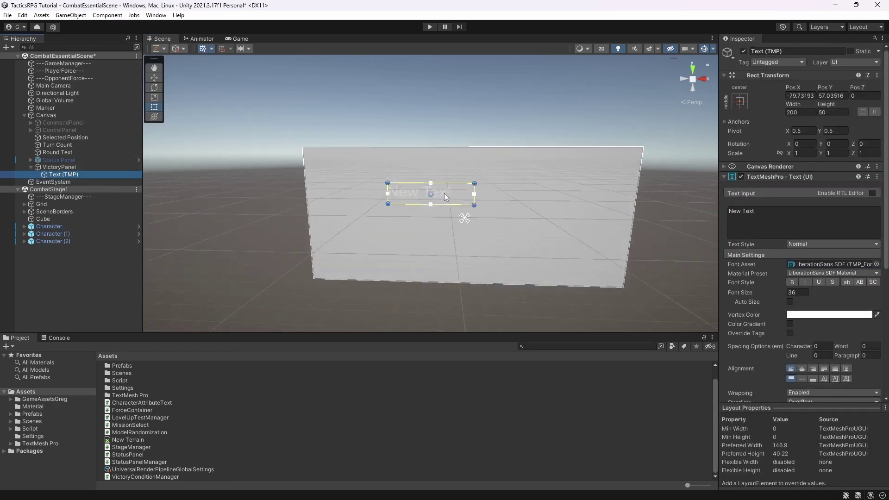
{"action": "left_click_drag", "start_coordinate": [444, 194], "coordinate": [479, 174]}
Format the VictoryPanel text as bold with black vertex colour (000000), aligned to the centre horizontally and the middle vertically.
{"action": "left_click", "coordinate": [787, 221]}
{"action": "left_click", "coordinate": [813, 314]}
{"action": "left_click_drag", "start_coordinate": [814, 361], "coordinate": [755, 415]}
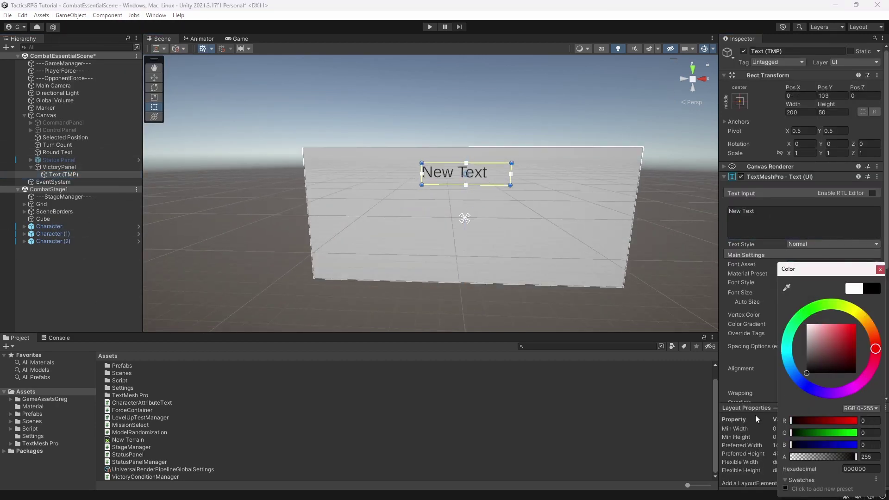
{"action": "left_click", "coordinate": [880, 270]}
{"action": "left_click", "coordinate": [802, 368]}
{"action": "left_click", "coordinate": [802, 378]}
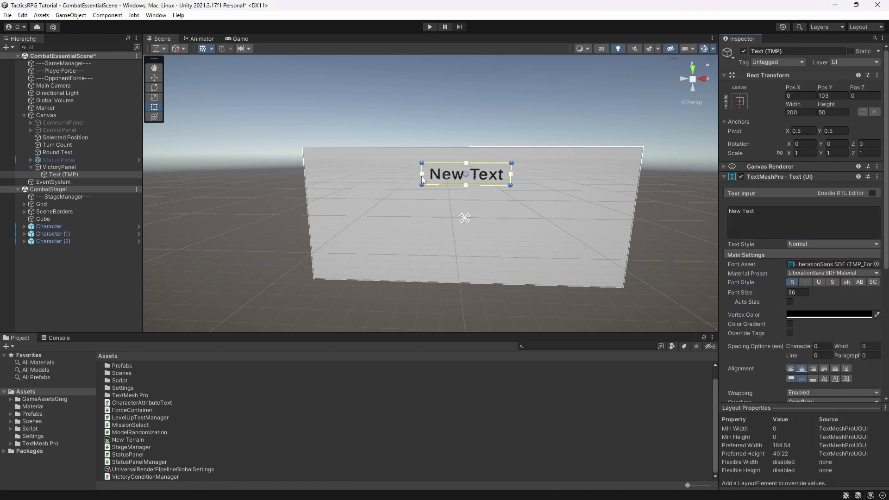
Widen the VictoryPanel text box to about 386 and change its text to "Victory!!!".
{"action": "left_click_drag", "start_coordinate": [421, 174], "coordinate": [341, 174]}
{"action": "left_click_drag", "start_coordinate": [477, 171], "coordinate": [521, 171]}
{"action": "left_click_drag", "start_coordinate": [764, 212], "coordinate": [646, 207]}
{"action": "type", "text": "V"}
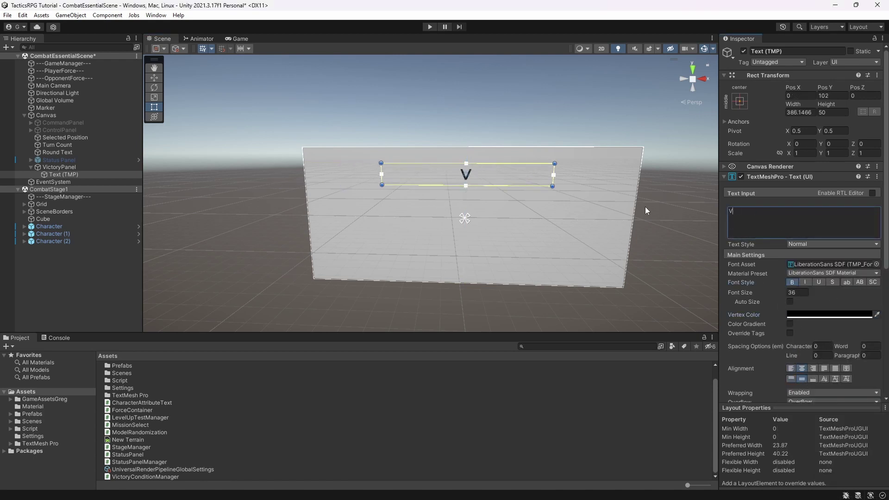
{"action": "type", "text": "ictory!!!"}
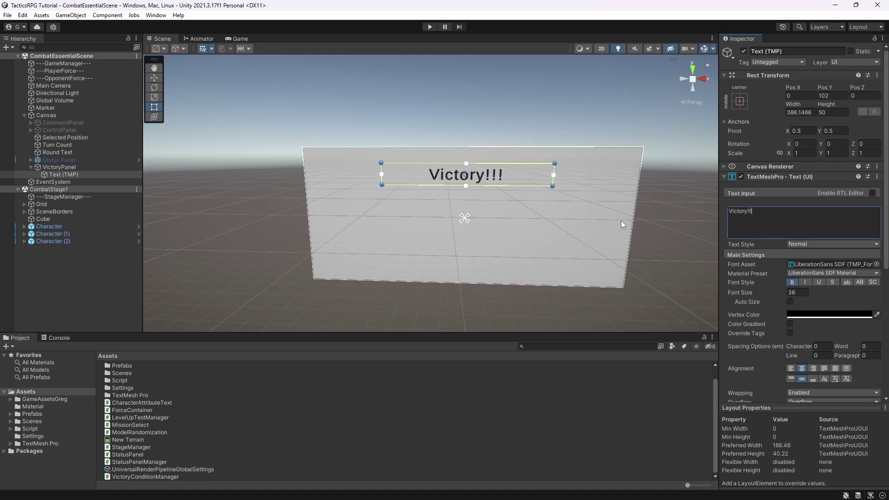
Increase the Victory text box's height to about 80 and its font size to about 83.
{"action": "scroll", "coordinate": [268, 166], "scroll_direction": "down", "scroll_amount": 2}
{"action": "middle_click_drag", "start_coordinate": [268, 162], "coordinate": [288, 173]}
{"action": "left_click_drag", "start_coordinate": [380, 166], "coordinate": [380, 174]}
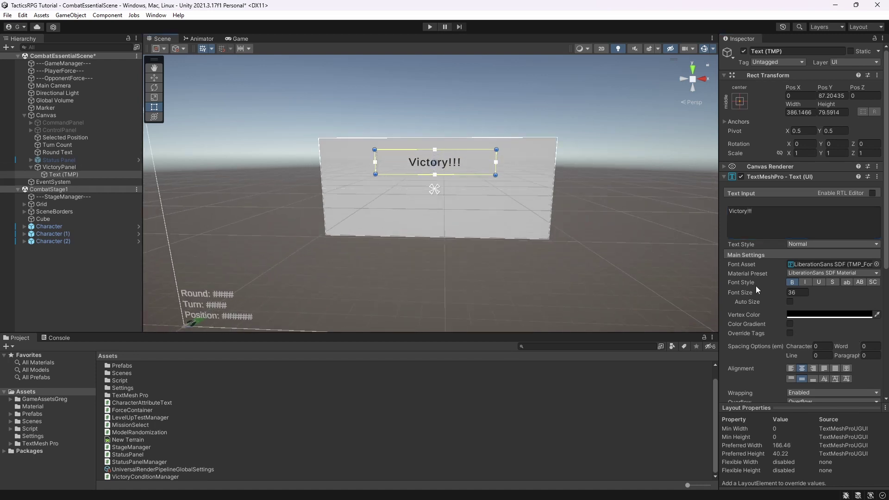
{"action": "left_click_drag", "start_coordinate": [756, 292], "coordinate": [863, 295]}
{"action": "scroll", "coordinate": [574, 288], "scroll_direction": "up", "scroll_amount": 3}
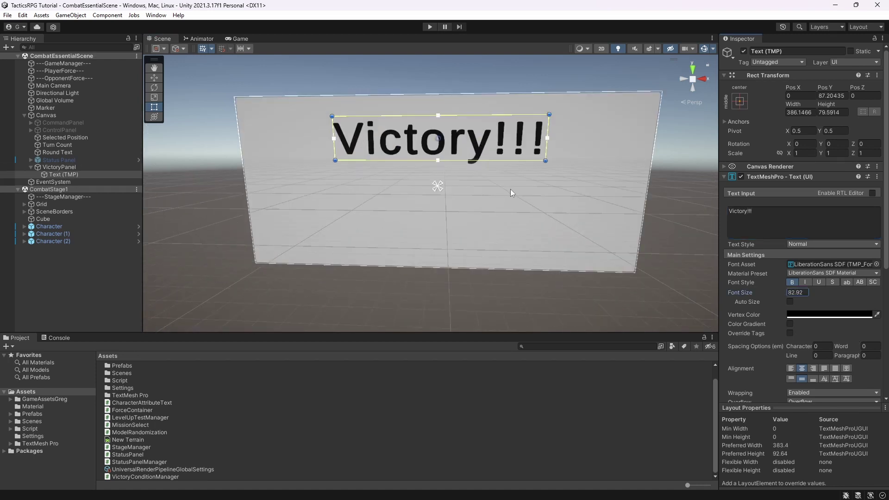
Add a TextMeshPro button as a child of VictoryPanel and place it centred below the Victory text.
{"action": "left_click", "coordinate": [83, 171]}
{"action": "left_click", "coordinate": [70, 14]}
{"action": "mouse_move", "coordinate": [139, 107]}
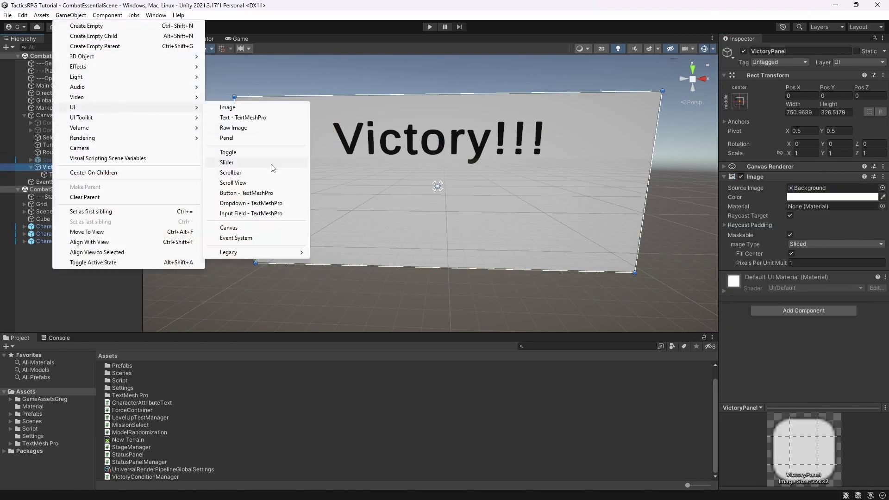
{"action": "left_click", "coordinate": [246, 193]}
{"action": "left_click_drag", "start_coordinate": [454, 196], "coordinate": [507, 231]}
{"action": "left_click", "coordinate": [53, 182]}
{"action": "left_click_drag", "start_coordinate": [479, 217], "coordinate": [466, 216]}
Change the new button's label text to "Press here!".
{"action": "left_click", "coordinate": [37, 181]}
{"action": "left_click", "coordinate": [70, 189]}
{"action": "double_click", "coordinate": [741, 211]}
{"action": "type", "text": "Press here!"}
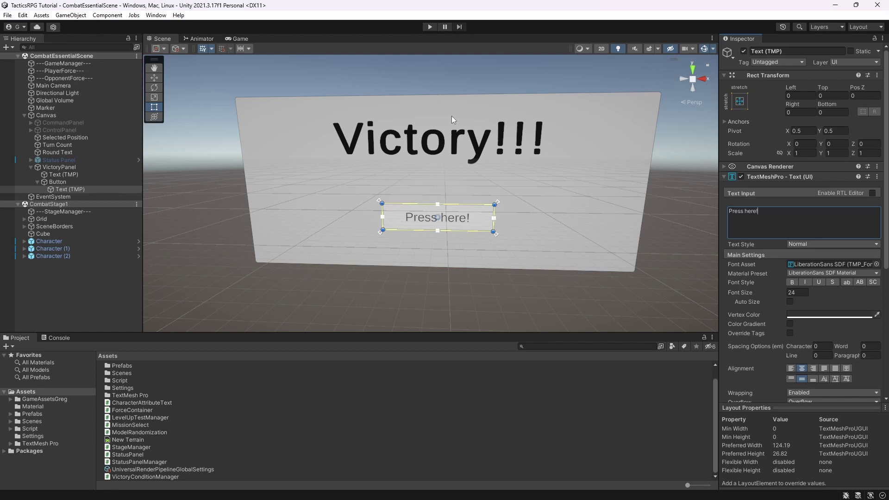
{"action": "scroll", "coordinate": [451, 119], "scroll_direction": "down", "scroll_amount": 3}
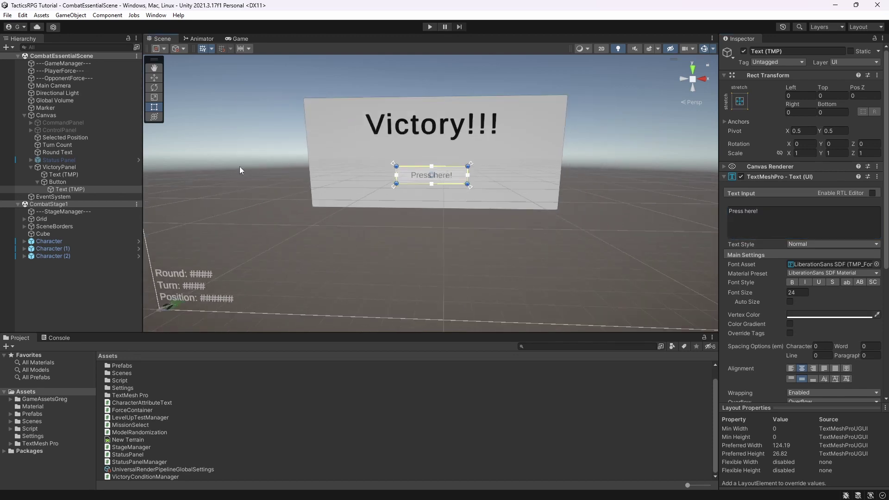
Add an On Click event to the VictoryPanel button with ---GameManager--- as its target object and save the scene.
{"action": "left_click", "coordinate": [38, 182]}
{"action": "scroll", "coordinate": [859, 289], "scroll_direction": "down", "scroll_amount": 4}
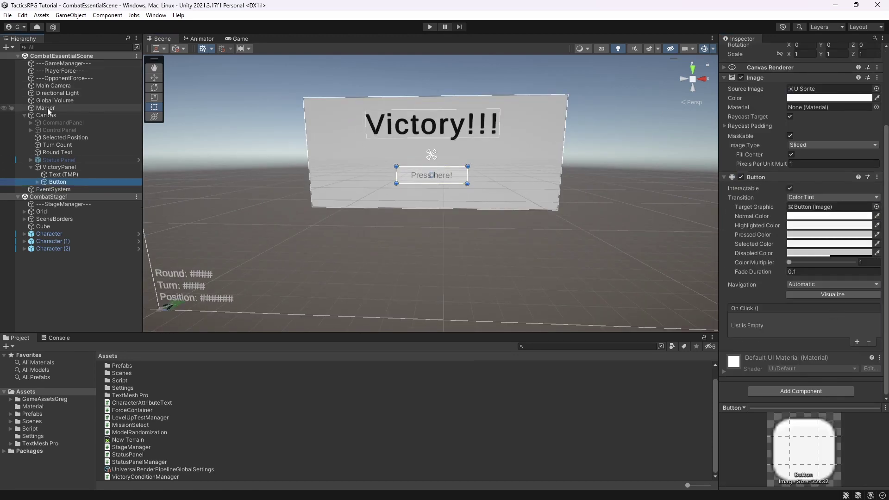
{"action": "left_click", "coordinate": [857, 341]}
{"action": "left_click_drag", "start_coordinate": [60, 64], "coordinate": [756, 329]}
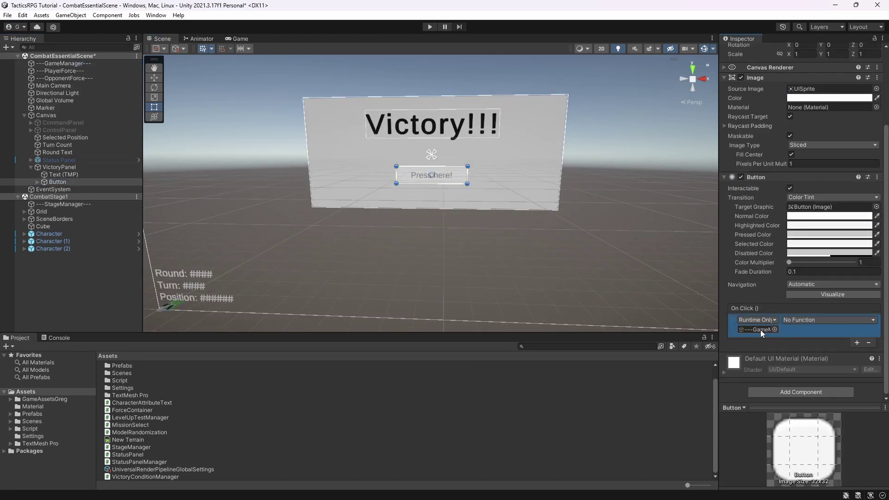
{"action": "key", "text": "ctrl+s"}
{"action": "left_click", "coordinate": [805, 319]}
{"action": "mouse_move", "coordinate": [820, 479]}
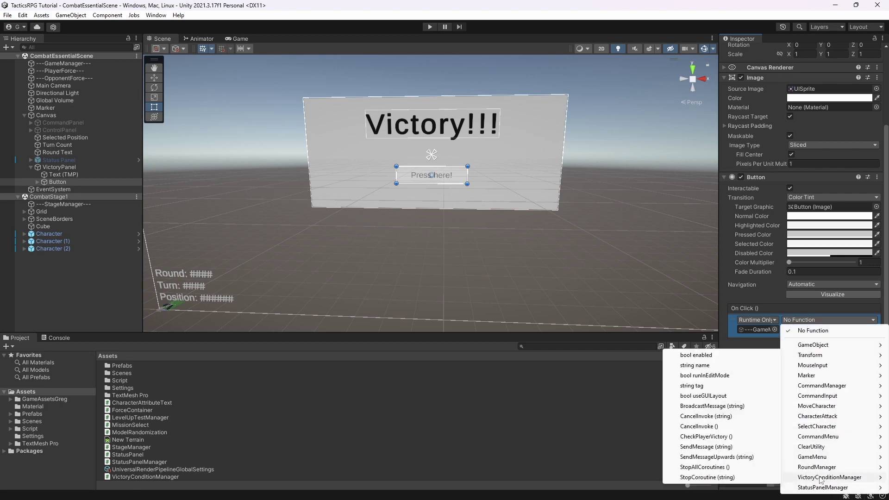
{"action": "left_click", "coordinate": [601, 454]}
Switch to Visual Studio, add an empty public void ReturnToWorldMap() method after Victory() in VictoryConditionManager.cs, and save the script.
{"action": "key", "text": "alt+Tab"}
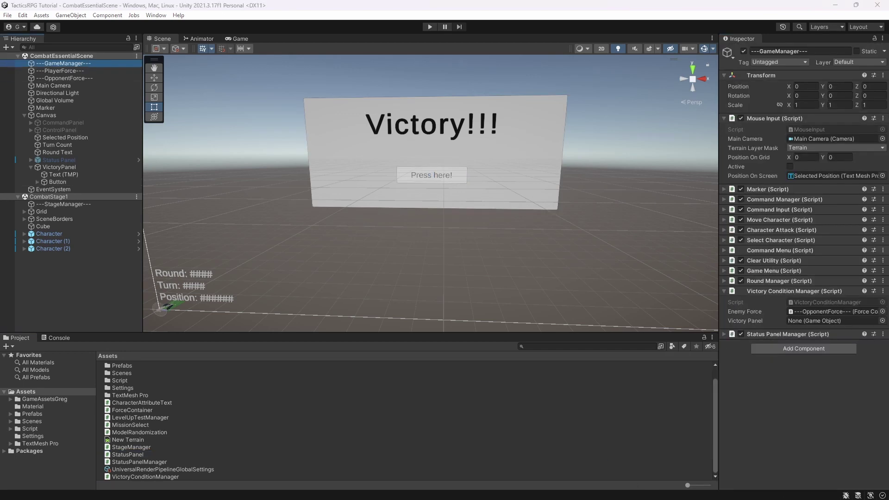
{"action": "left_click", "coordinate": [163, 326]}
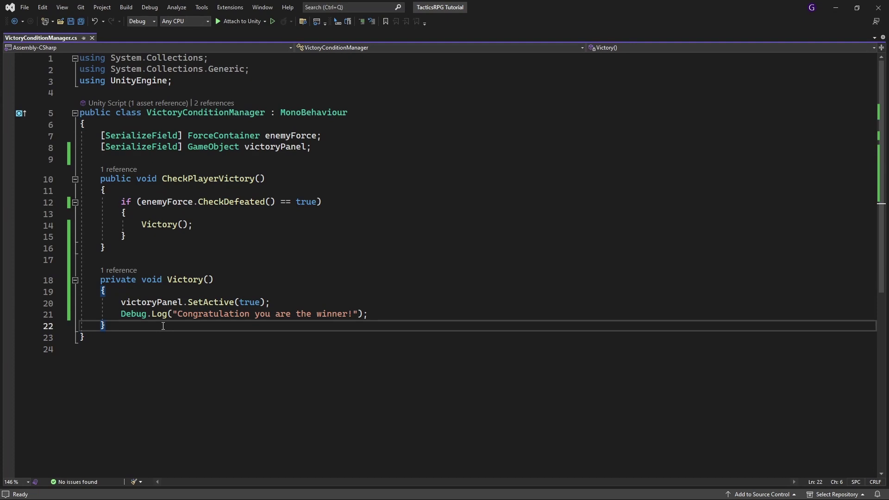
{"action": "key", "text": "Return"}
{"action": "key", "text": "Return"}
{"action": "type", "text": "public void "}
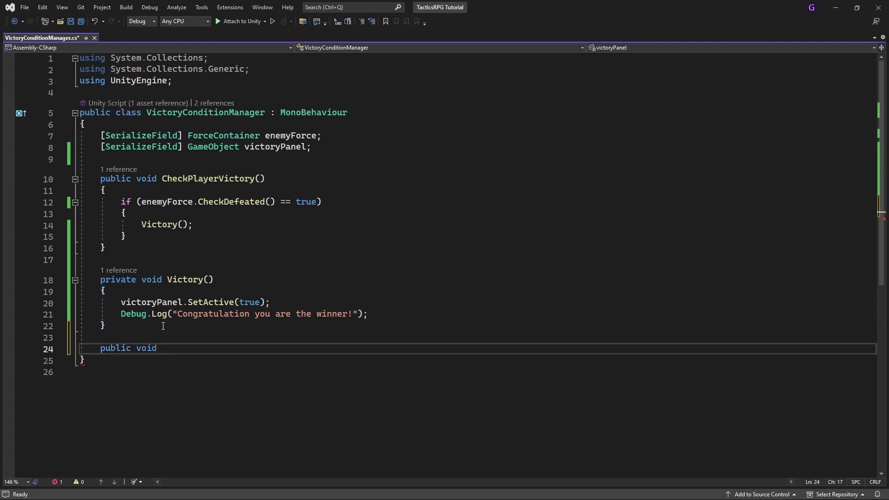
{"action": "type", "text": "R"}
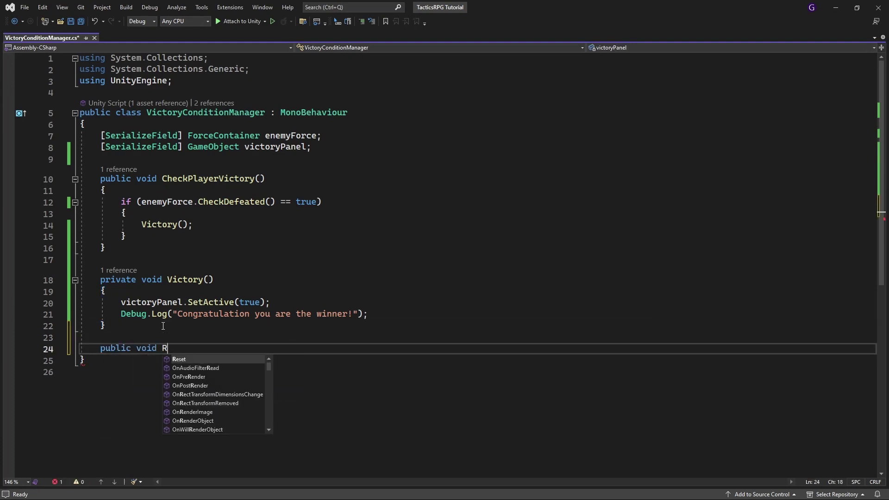
{"action": "type", "text": "eturnToworldMap() {"}
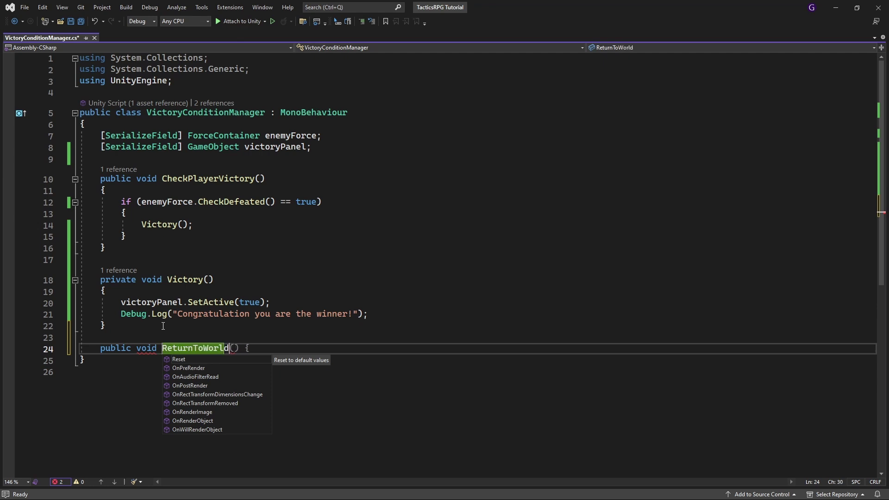
{"action": "key", "text": "Return"}
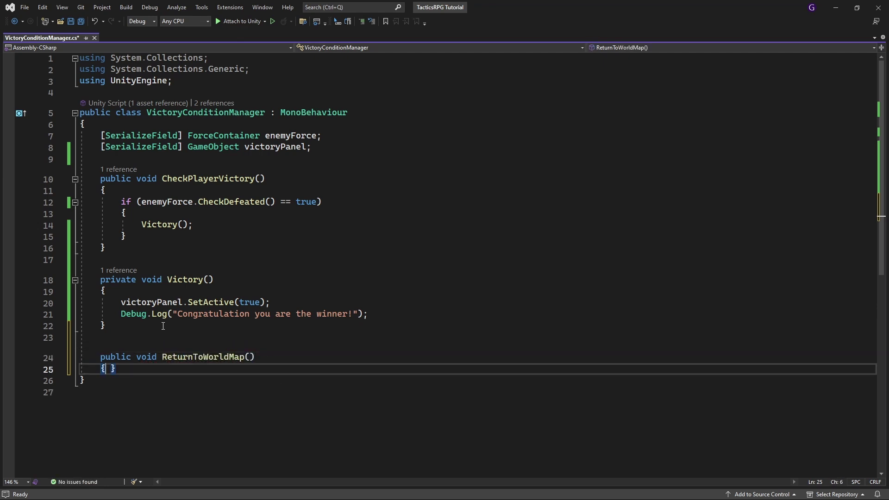
{"action": "key", "text": "ctrl+s"}
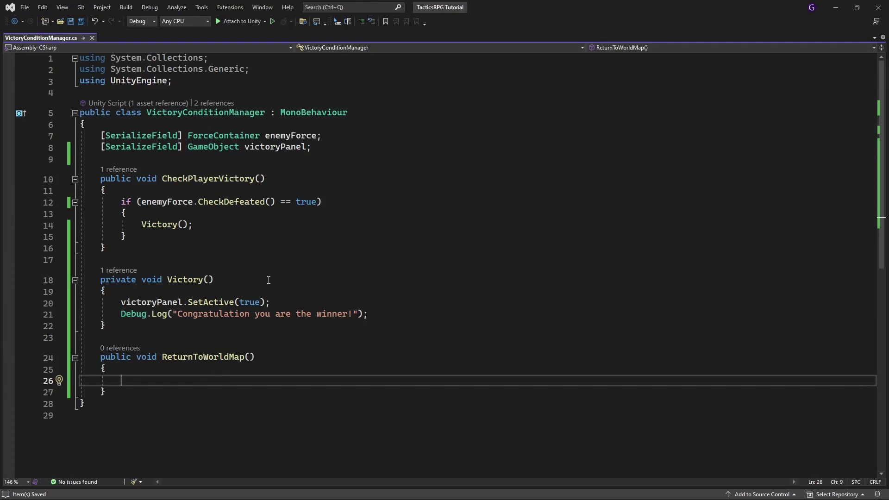
In ReturnToWorldMap, write a SceneManager.LoadScene call with "WorldMap" as the scene name, importing the UnityEngine.SceneManagement namespace.
{"action": "scroll", "coordinate": [228, 234], "scroll_direction": "down", "scroll_amount": 1}
{"action": "type", "text": "Scene"}
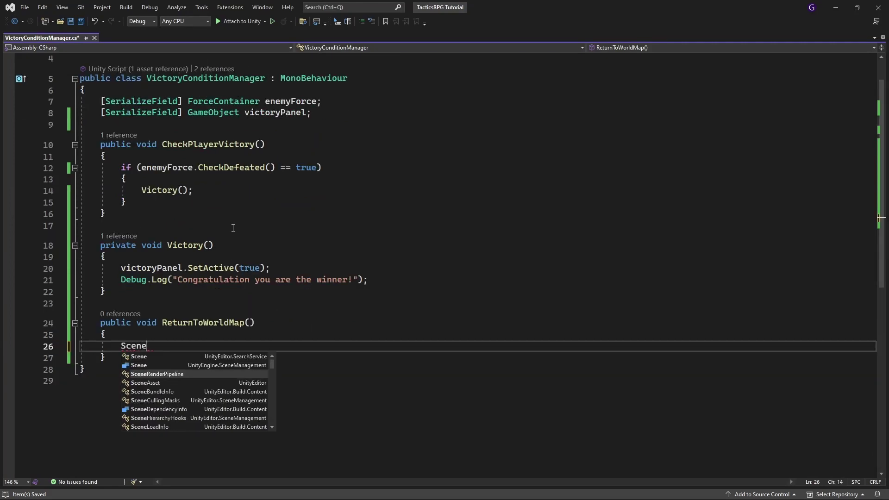
{"action": "type", "text": "Manager."}
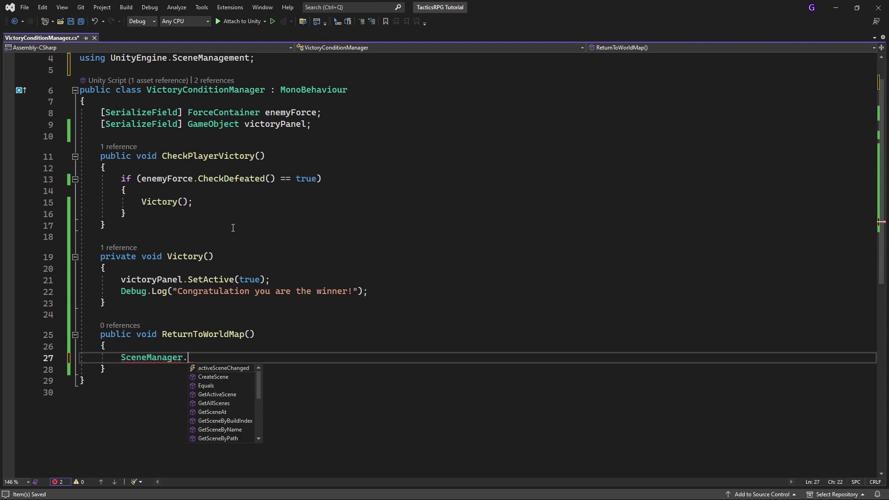
{"action": "scroll", "coordinate": [233, 227], "scroll_direction": "up", "scroll_amount": 3}
{"action": "mouse_move", "coordinate": [273, 82]}
{"action": "left_mouse_down"}
{"action": "mouse_move", "coordinate": [180, 92]}
{"action": "mouse_move", "coordinate": [279, 89]}
{"action": "left_mouse_up"}
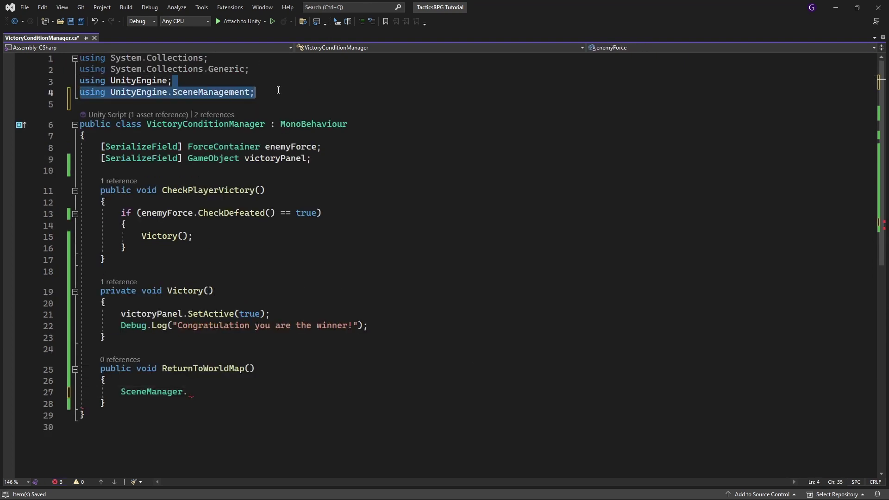
{"action": "left_click", "coordinate": [197, 391]}
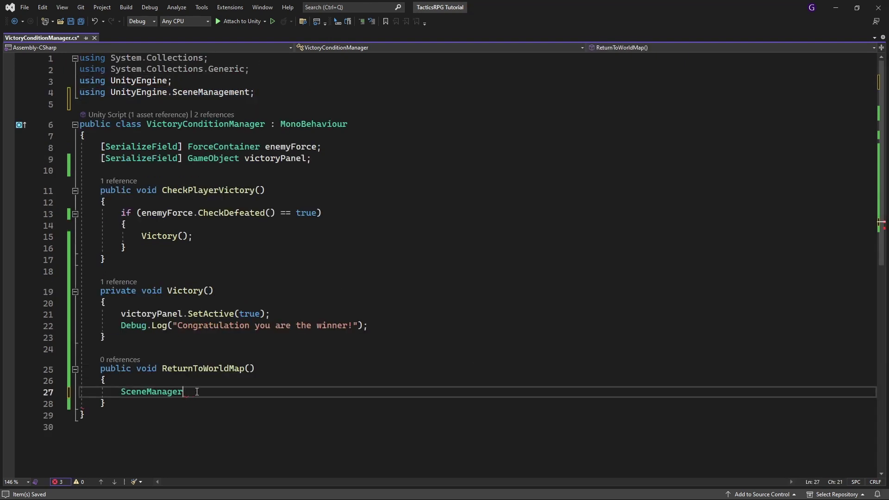
{"action": "type", "text": ".LoadScene("}
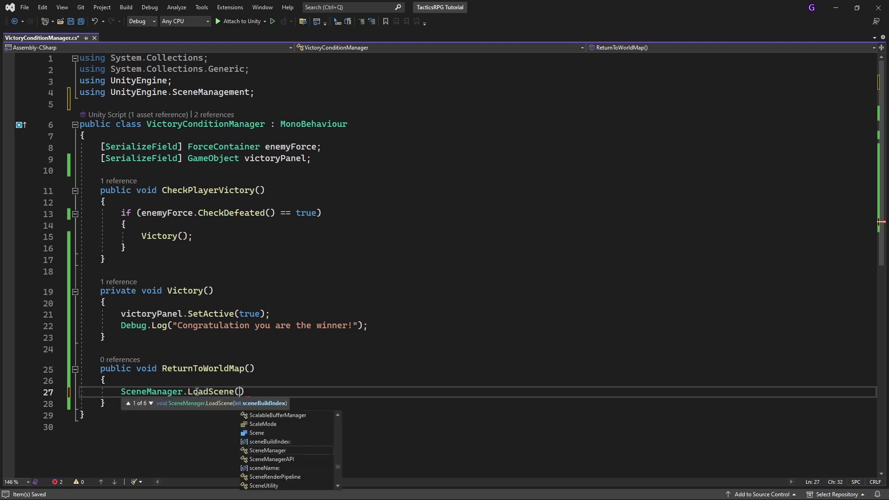
{"action": "type", "text": "\"WorldMap"}
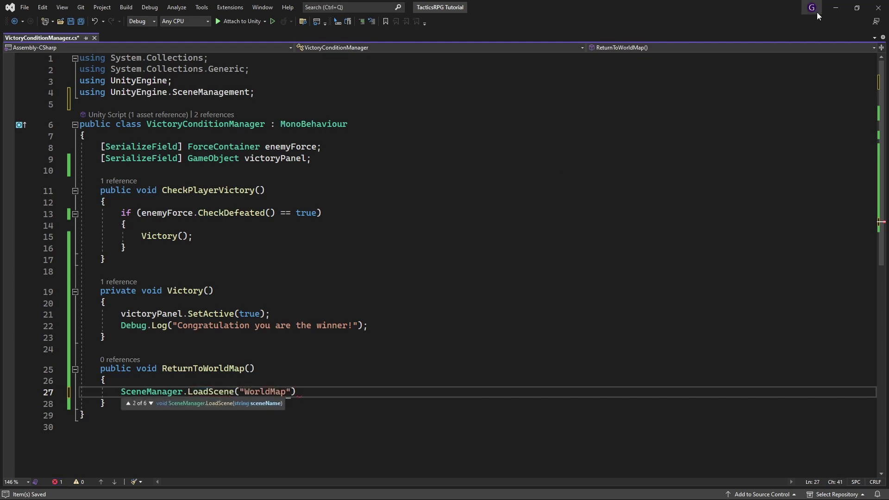
Switch to Unity and copy the name of the WorldMap scene asset from the Scenes folder.
{"action": "left_click", "coordinate": [836, 8]}
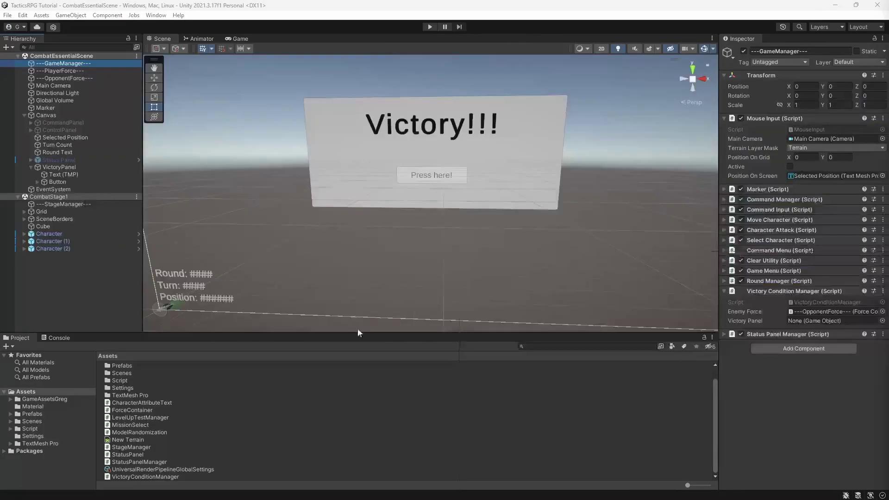
{"action": "double_click", "coordinate": [18, 423]}
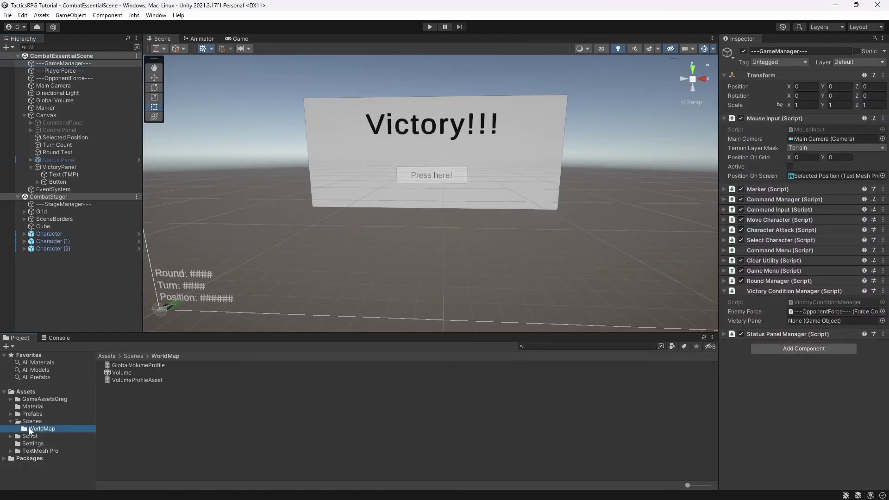
{"action": "left_click", "coordinate": [137, 410]}
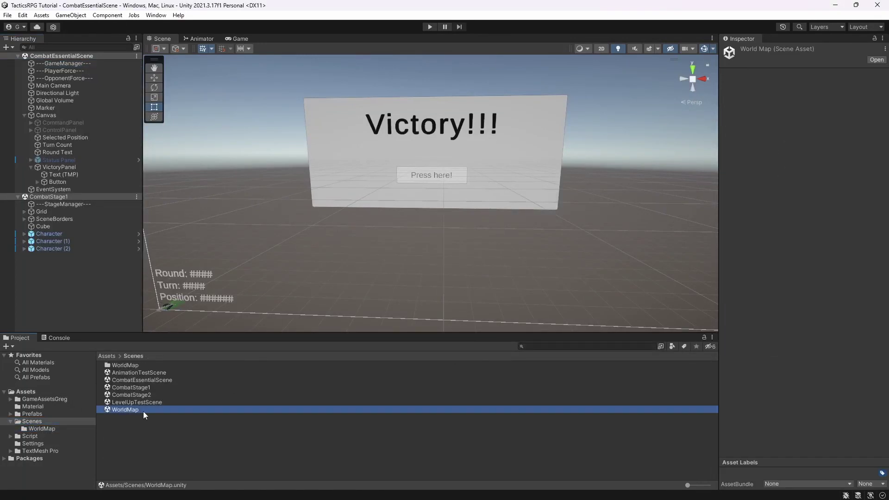
{"action": "left_click", "coordinate": [138, 410]}
{"action": "key", "text": "ctrl+c"}
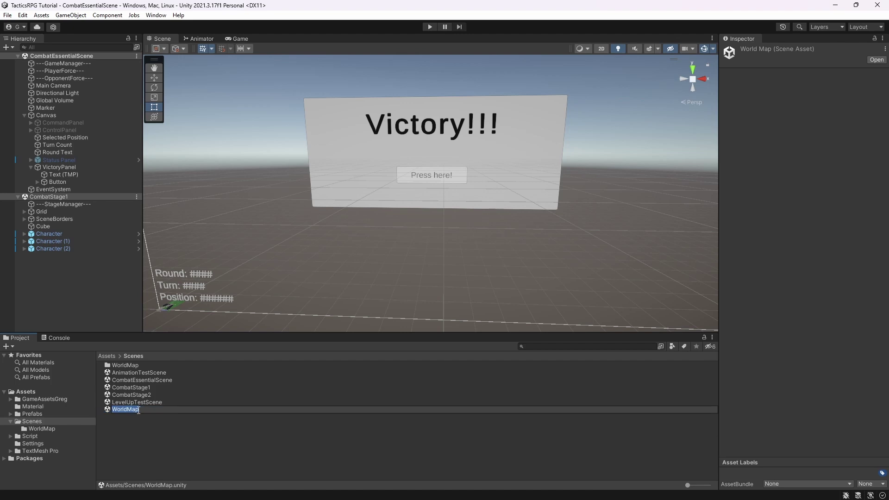
{"action": "left_click", "coordinate": [141, 408]}
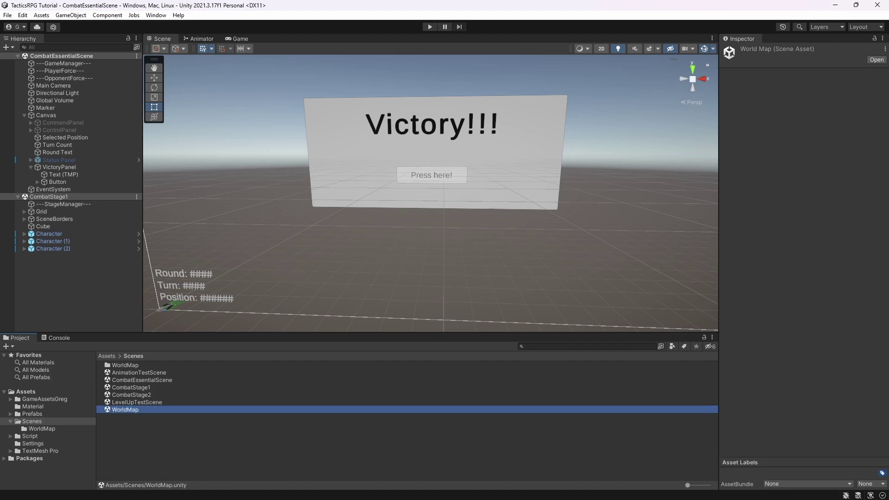
Back in Visual Studio, paste the copied scene name into the LoadScene call, add LoadSceneMode.Single as second argument, and save the script.
{"action": "key", "text": "alt+Tab"}
{"action": "double_click", "coordinate": [281, 391]}
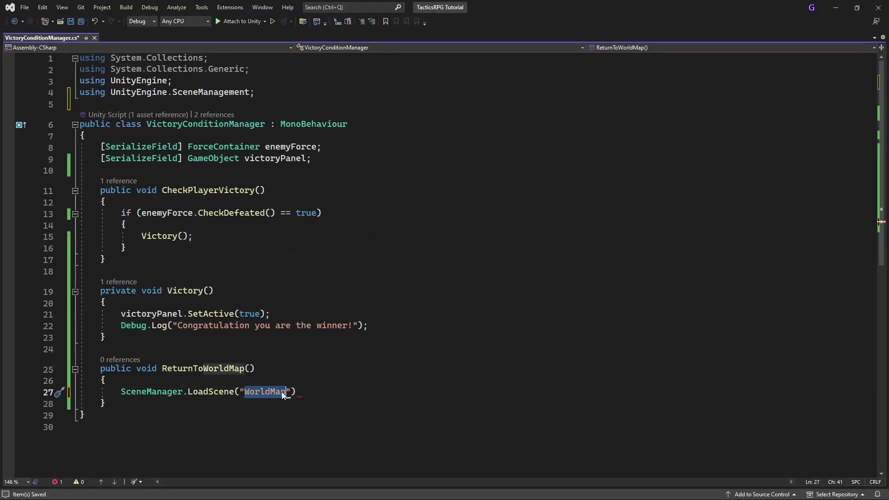
{"action": "key", "text": "ctrl+v"}
{"action": "type", "text": ", LoadSceneMode."}
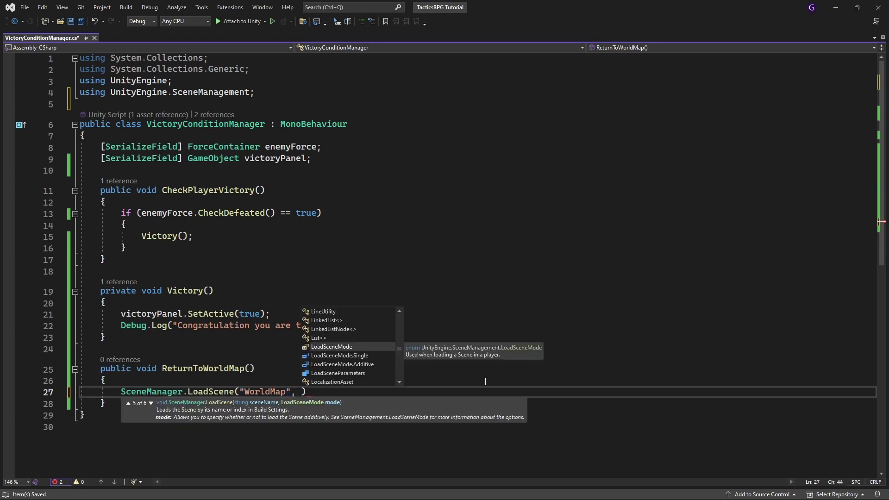
{"action": "key", "text": "Tab"}
{"action": "type", "text": ");"}
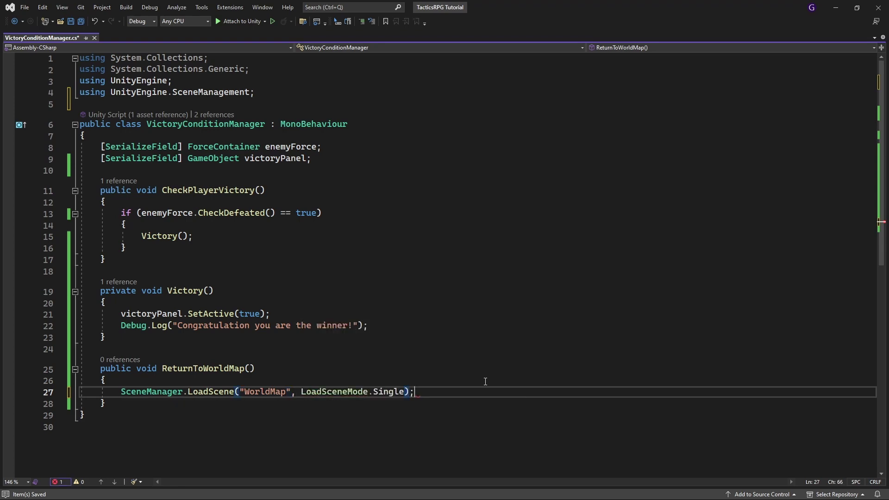
{"action": "key", "text": "ctrl+s"}
Return to Unity and assign VictoryConditionManager's ReturnToWorldMap function to the VictoryPanel button's On Click event.
{"action": "left_click", "coordinate": [835, 7]}
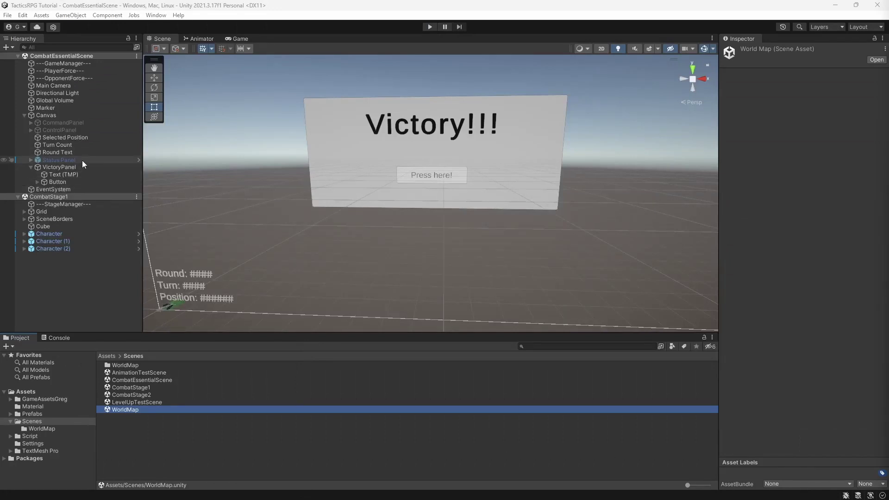
{"action": "left_click", "coordinate": [57, 182]}
{"action": "scroll", "coordinate": [842, 355], "scroll_direction": "down", "scroll_amount": 3}
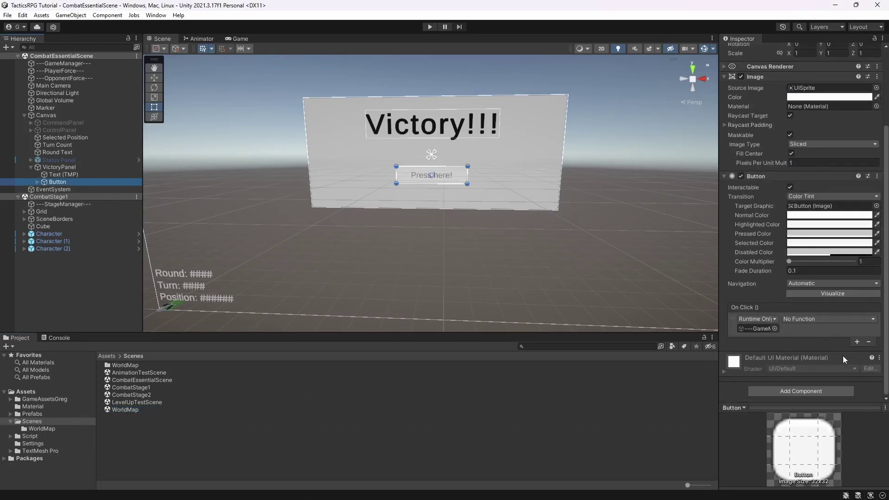
{"action": "left_click", "coordinate": [828, 318]}
{"action": "mouse_move", "coordinate": [817, 479]}
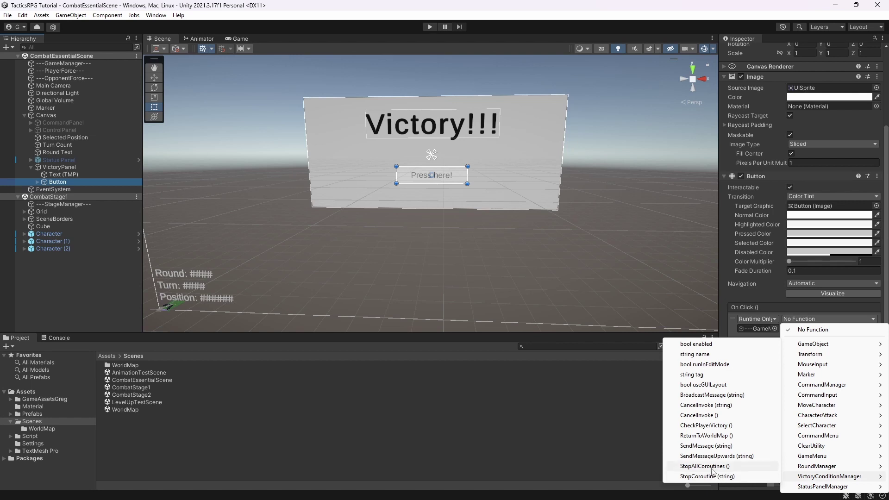
{"action": "left_click", "coordinate": [703, 435]}
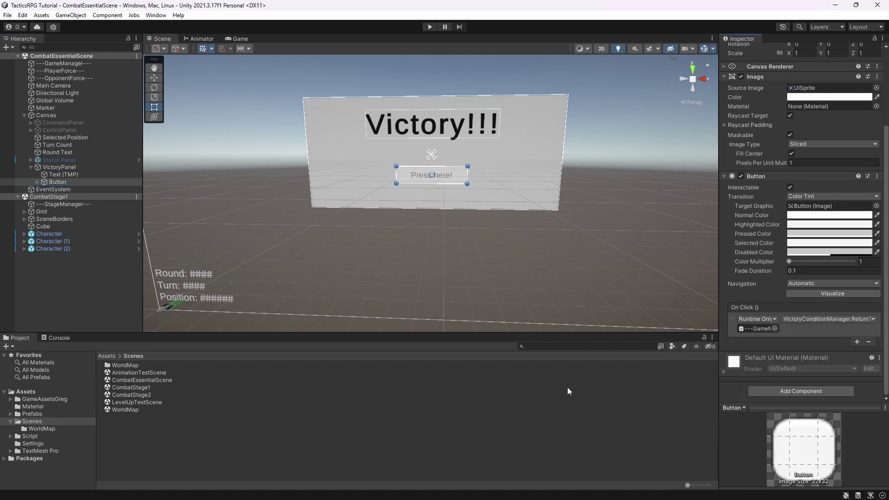
Run the game, use the victory panel's button to load the WorldMap, and stop the playtest.
{"action": "left_click", "coordinate": [430, 26]}
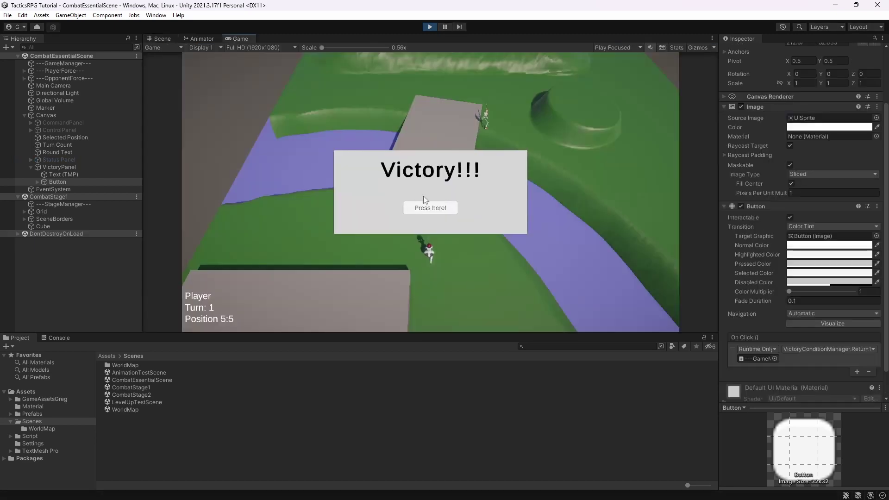
{"action": "left_click", "coordinate": [425, 205]}
{"action": "left_click", "coordinate": [429, 27]}
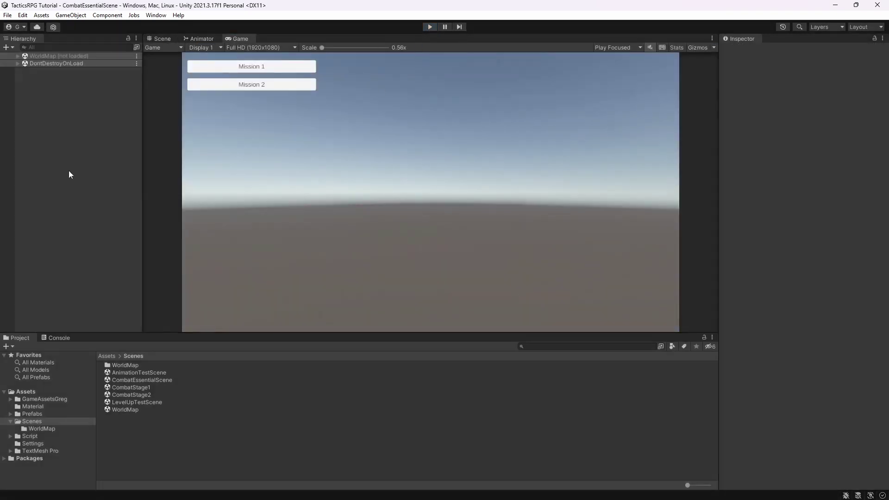
Deactivate the VictoryPanel object and collapse the Canvas hierarchy.
{"action": "left_click", "coordinate": [67, 167]}
{"action": "left_click", "coordinate": [743, 51]}
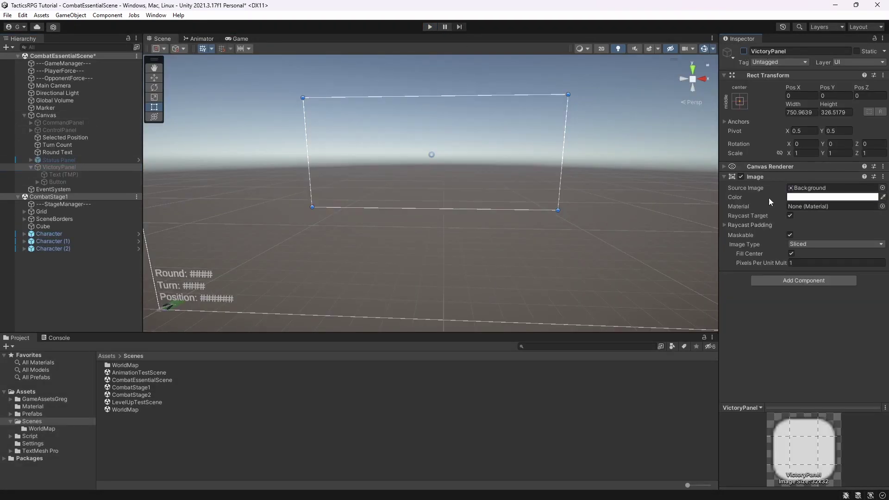
{"action": "left_click", "coordinate": [24, 115]}
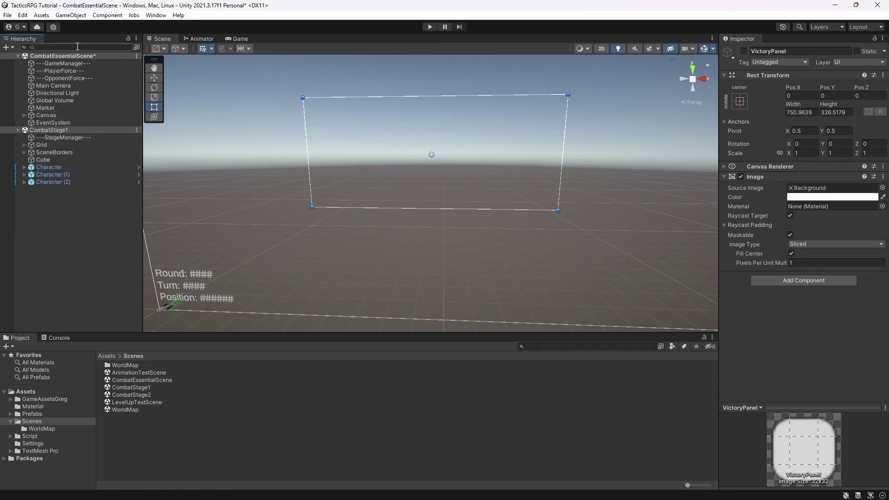
Assign the VictoryPanel object to the Victory Panel reference of GameManager's Victory Condition Manager and save the scene.
{"action": "left_click", "coordinate": [70, 64]}
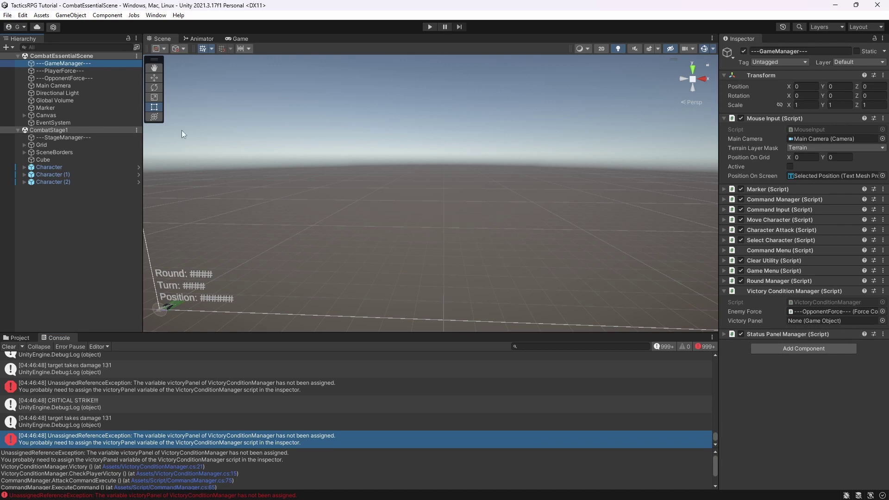
{"action": "left_click", "coordinate": [24, 116]}
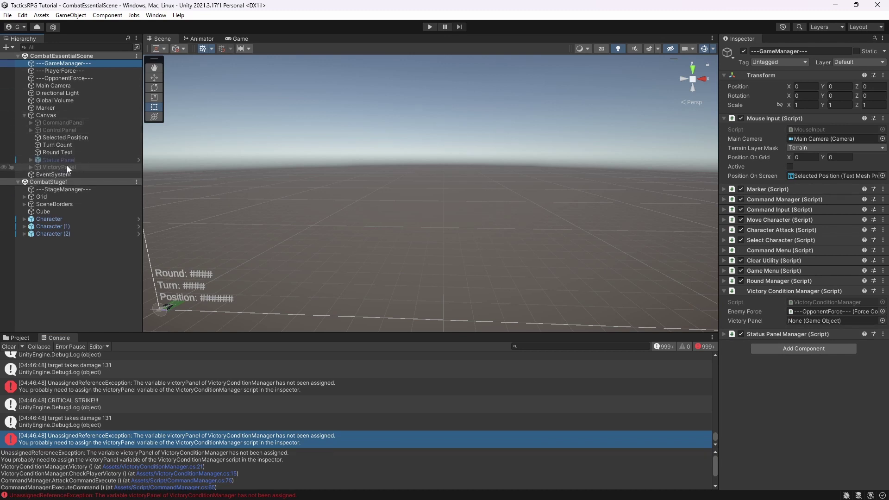
{"action": "left_click_drag", "start_coordinate": [66, 165], "coordinate": [832, 322]}
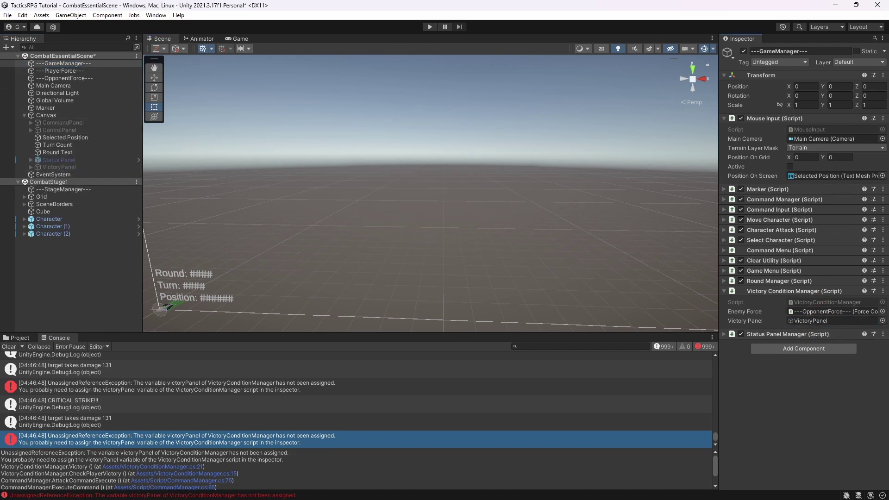
{"action": "key", "text": "ctrl+p"}
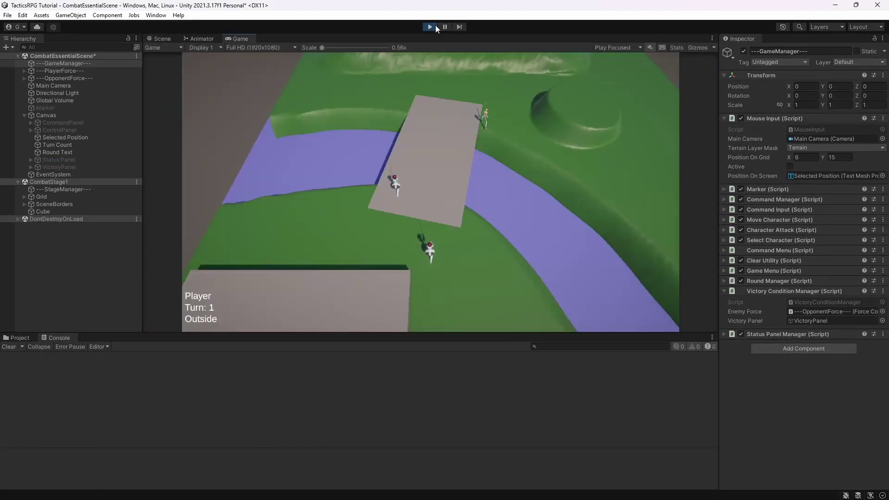
{"action": "left_click", "coordinate": [434, 26]}
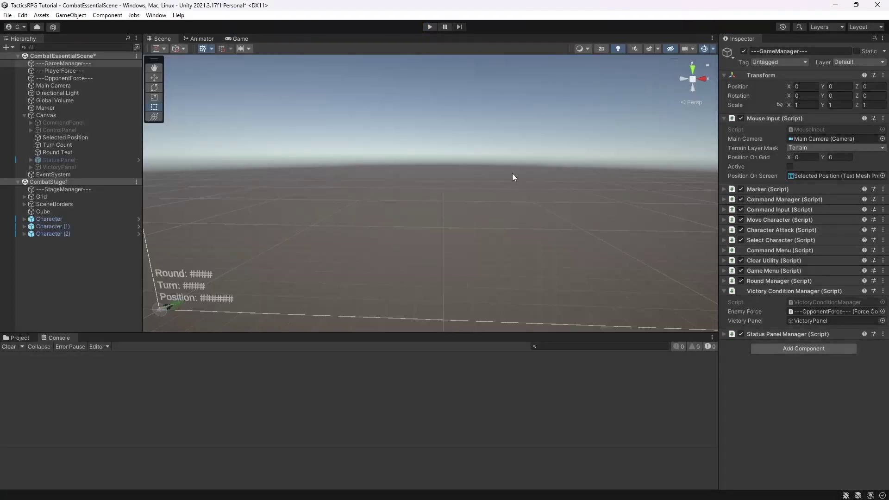
Run the combat stage and move both player characters next to the skeleton.
{"action": "left_click", "coordinate": [435, 27]}
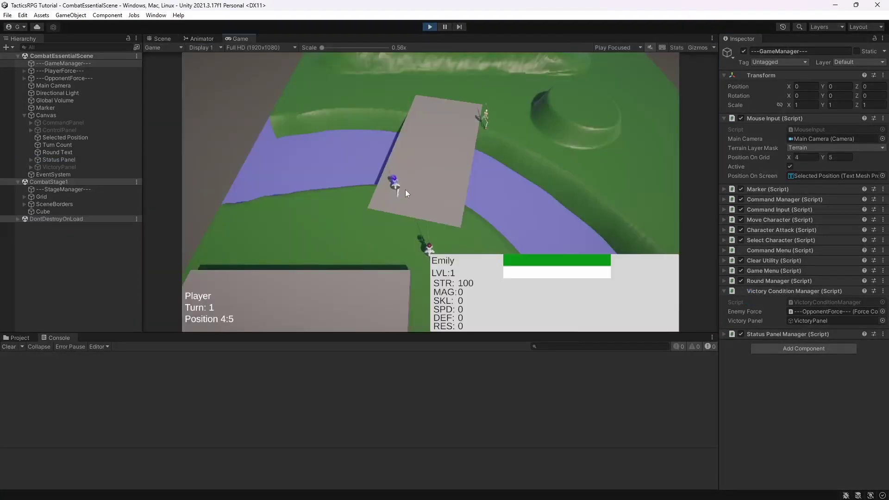
{"action": "left_click", "coordinate": [405, 190]}
{"action": "left_click", "coordinate": [208, 62]}
{"action": "left_click", "coordinate": [472, 105]}
{"action": "left_click", "coordinate": [415, 265]}
{"action": "left_click", "coordinate": [208, 62]}
{"action": "left_click", "coordinate": [476, 105]}
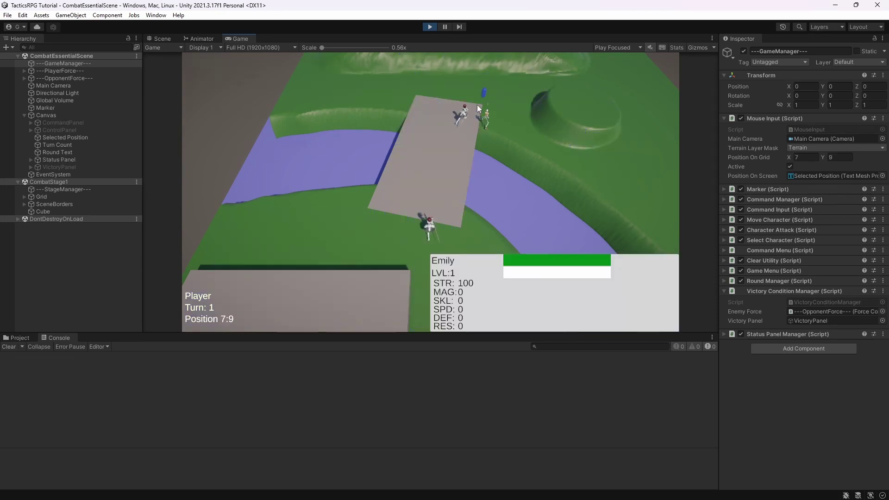
Attack the skeleton with each of the two player characters to test the victory condition.
{"action": "left_click", "coordinate": [476, 104]}
{"action": "left_click", "coordinate": [208, 62]}
{"action": "left_click", "coordinate": [486, 126]}
{"action": "left_click", "coordinate": [460, 129]}
{"action": "left_click", "coordinate": [208, 62]}
{"action": "left_click", "coordinate": [484, 130]}
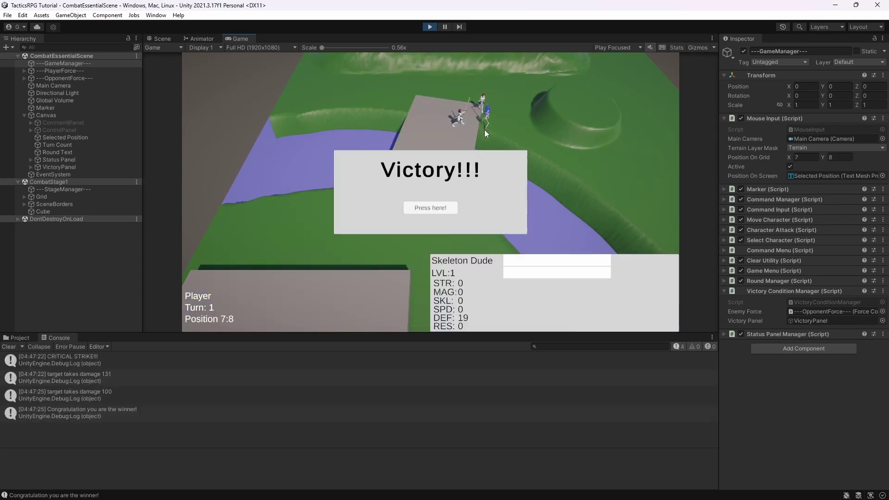
Return to the WorldMap from the victory panel, launch Mission 1, and stop the playtest.
{"action": "left_click", "coordinate": [434, 210]}
{"action": "left_click", "coordinate": [258, 70]}
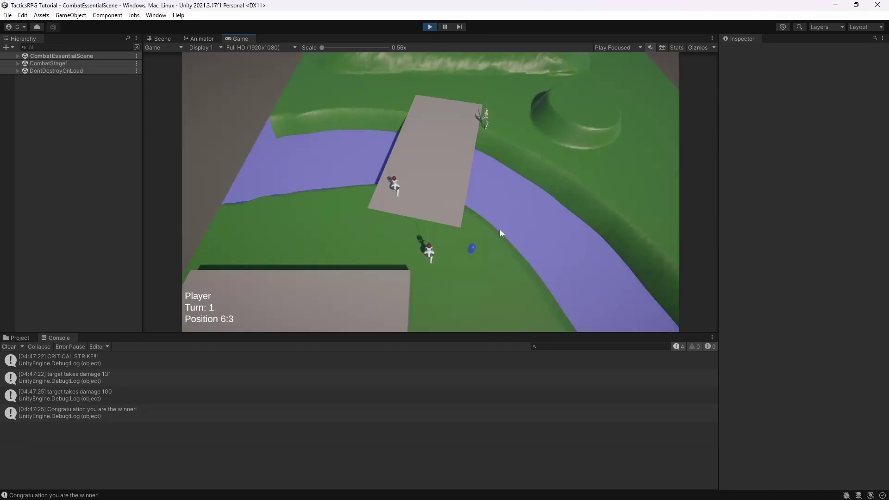
{"action": "left_click", "coordinate": [429, 26]}
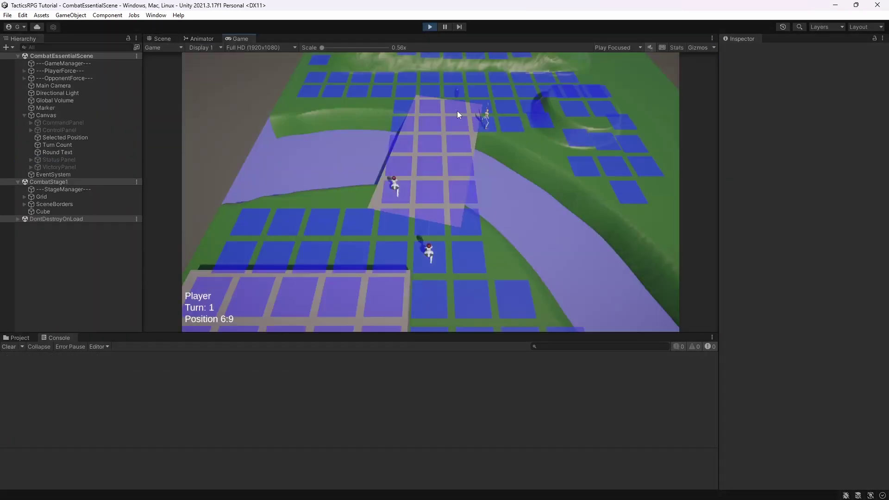
In a fresh playtest, bring both player characters up to the skeleton and attack it with the first one.
{"action": "left_click", "coordinate": [479, 108]}
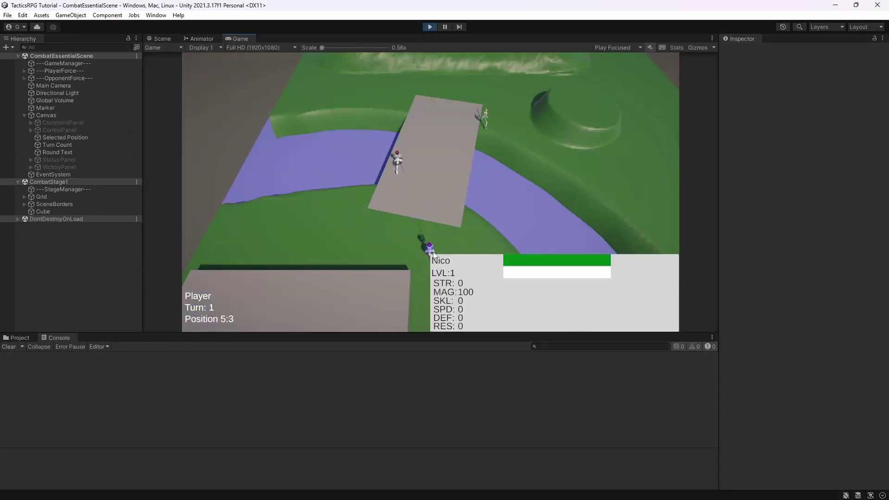
{"action": "left_click", "coordinate": [429, 252]}
{"action": "left_click", "coordinate": [208, 62]}
{"action": "left_click", "coordinate": [455, 123]}
{"action": "left_click", "coordinate": [480, 107]}
{"action": "left_click", "coordinate": [208, 73]}
{"action": "left_click", "coordinate": [484, 122]}
Attack the skeleton with the second player character and end the player's first turn.
{"action": "left_click", "coordinate": [455, 126]}
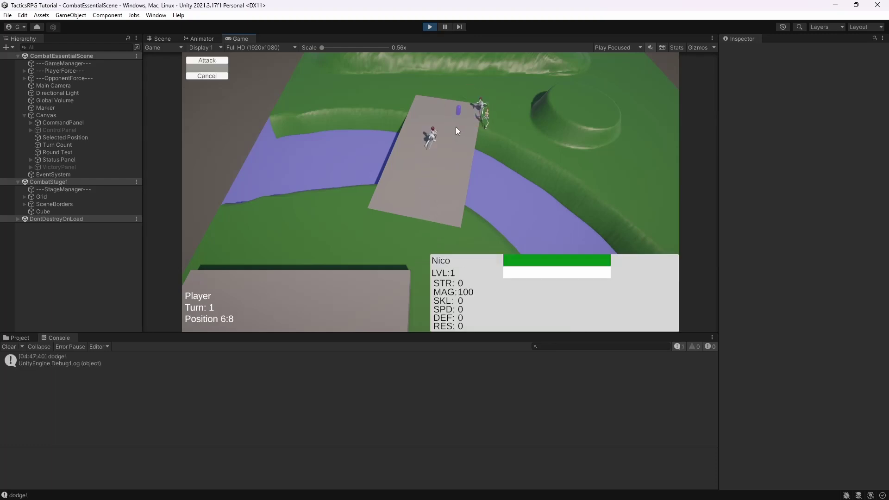
{"action": "left_click", "coordinate": [207, 74]}
{"action": "left_click", "coordinate": [484, 122]}
{"action": "key", "text": "Escape"}
{"action": "left_click", "coordinate": [207, 60]}
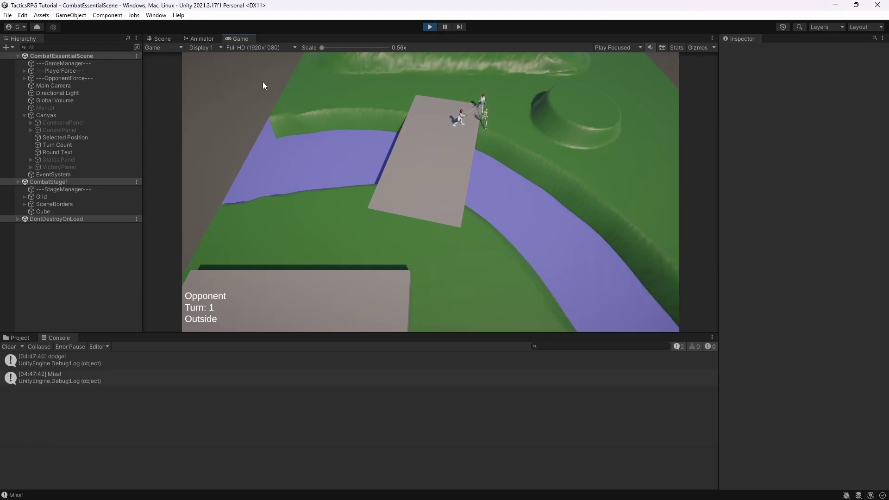
In the second turn, attack the skeleton again with both player characters.
{"action": "left_click", "coordinate": [478, 111]}
{"action": "left_click", "coordinate": [207, 68]}
{"action": "left_click", "coordinate": [484, 122]}
{"action": "left_click", "coordinate": [456, 122]}
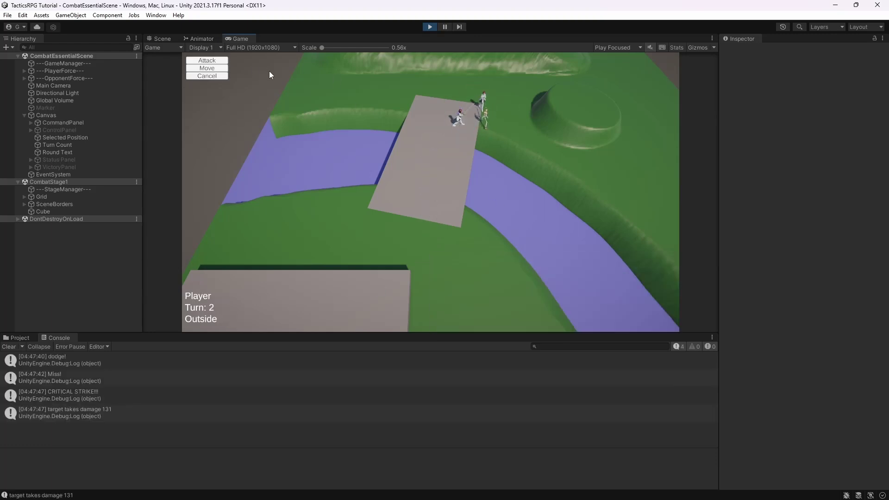
{"action": "left_click", "coordinate": [486, 115]}
End the second turn, attack the skeleton with the first character until the stage is won, and stop the playtest.
{"action": "left_click", "coordinate": [412, 164]}
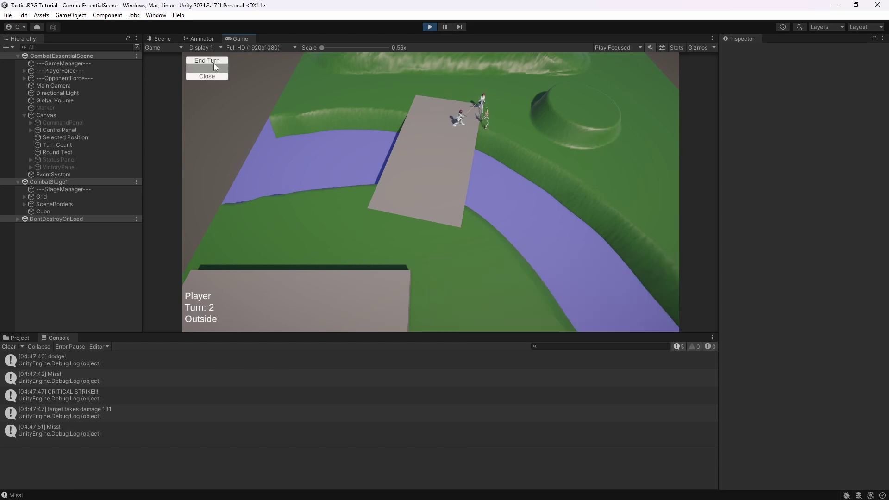
{"action": "left_click", "coordinate": [213, 62]}
{"action": "left_click", "coordinate": [482, 108]}
{"action": "left_click", "coordinate": [207, 61]}
{"action": "left_click", "coordinate": [479, 124]}
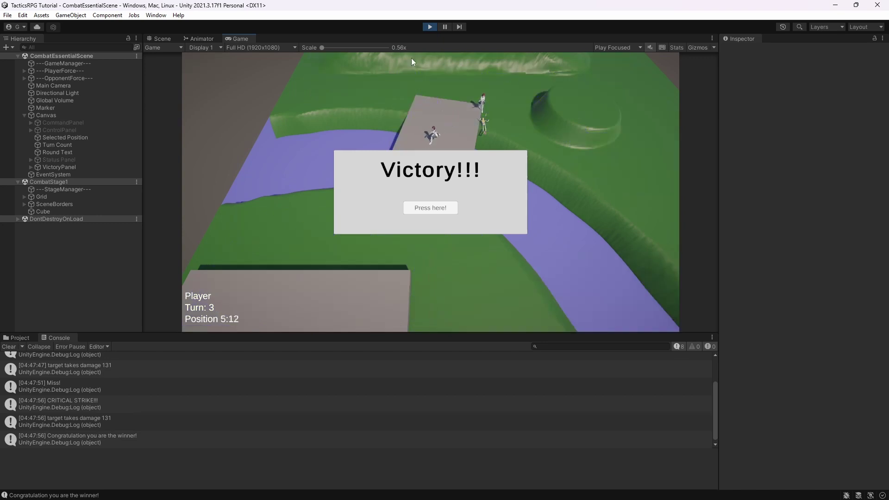
{"action": "left_click", "coordinate": [432, 26]}
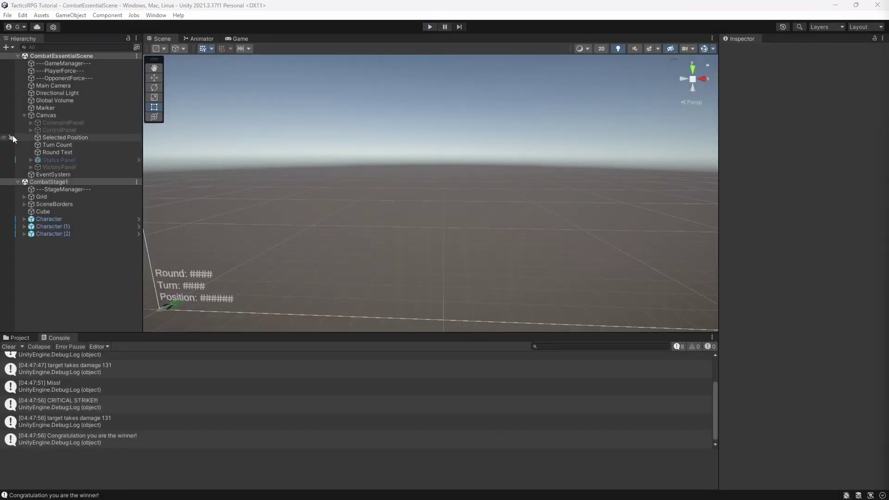
Open the VictoryConditionManager script from GameManager, add a serialized MouseInput field named mouseInput below victoryPanel, and save.
{"action": "left_click", "coordinate": [89, 63]}
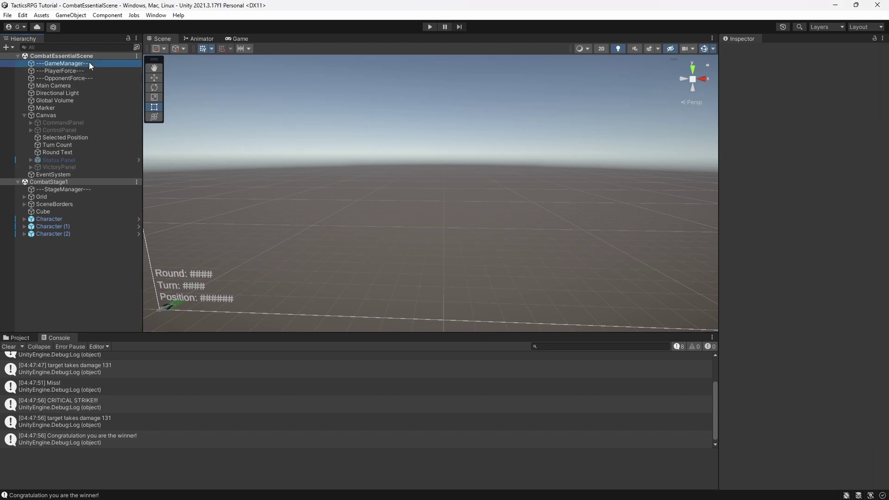
{"action": "double_click", "coordinate": [817, 299]}
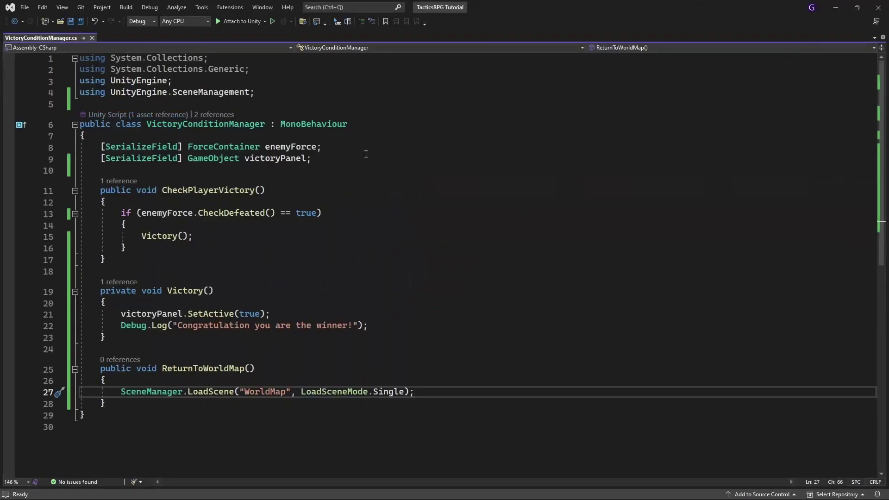
{"action": "left_click", "coordinate": [366, 152]}
{"action": "left_click", "coordinate": [366, 155]}
{"action": "key", "text": "Return"}
{"action": "type", "text": "[Se"}
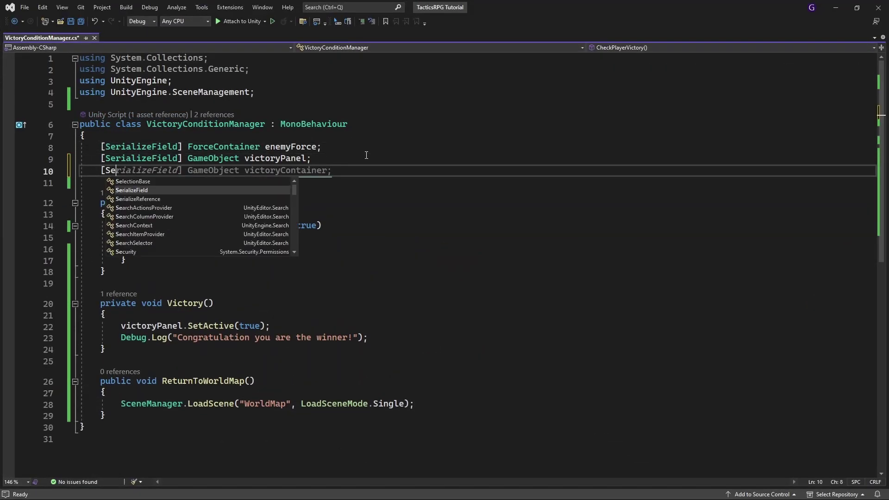
{"action": "key", "text": "Tab"}
{"action": "type", "text": "] M"}
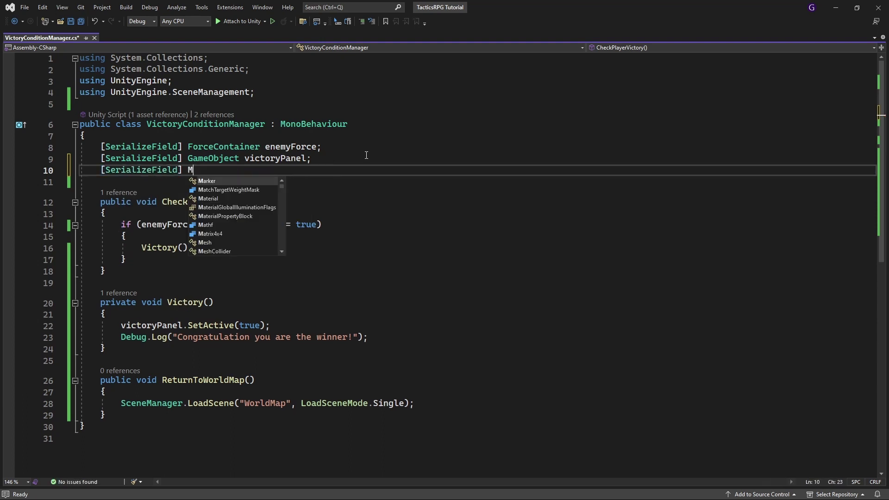
{"action": "type", "text": "ouseInput mouseInput;"}
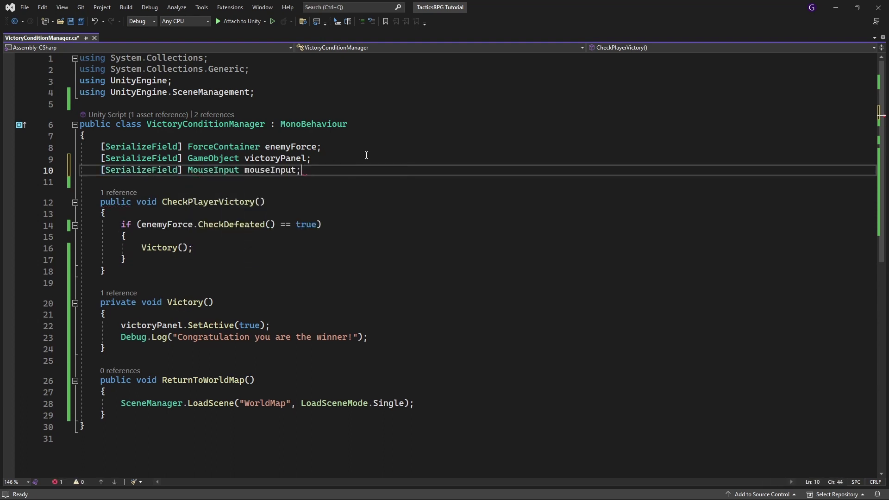
{"action": "key", "text": "ctrl+s"}
At the start of Victory(), add mouseInput.enabled = false, save the script, and switch back to Unity.
{"action": "double_click", "coordinate": [258, 175]}
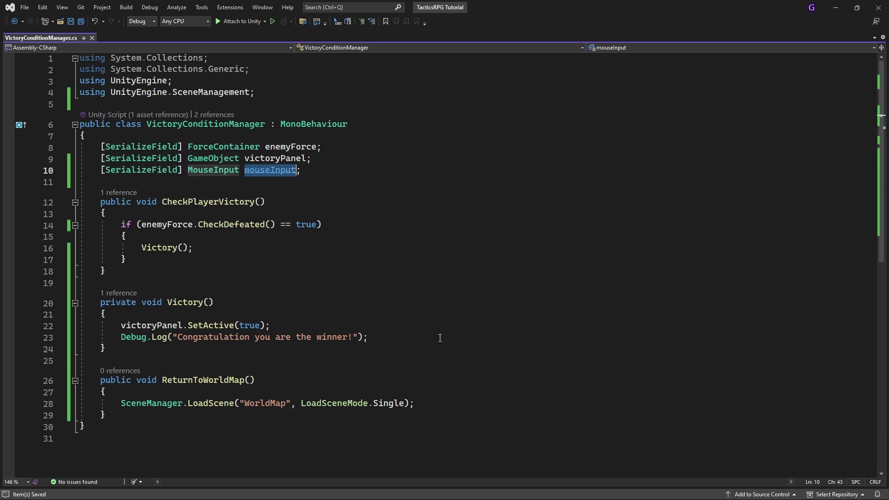
{"action": "left_click", "coordinate": [431, 340]}
{"action": "left_click", "coordinate": [353, 314]}
{"action": "key", "text": "Return"}
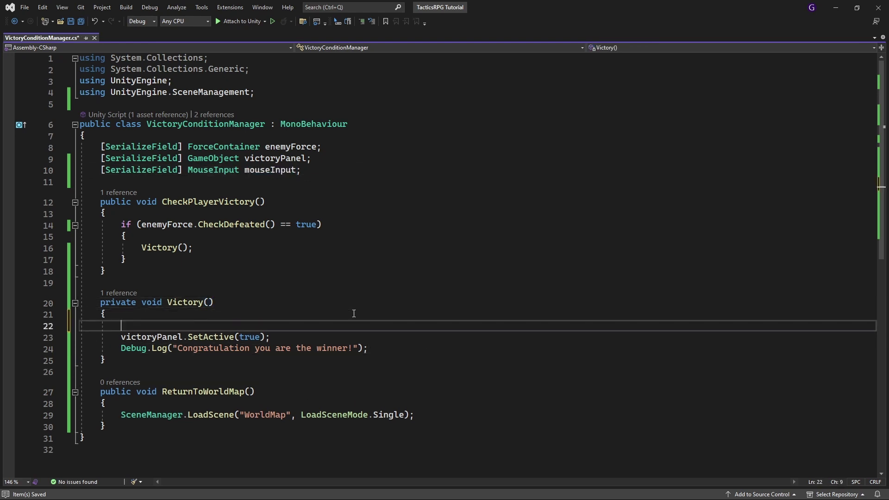
{"action": "type", "text": "mouseInput.enabled = false;'"}
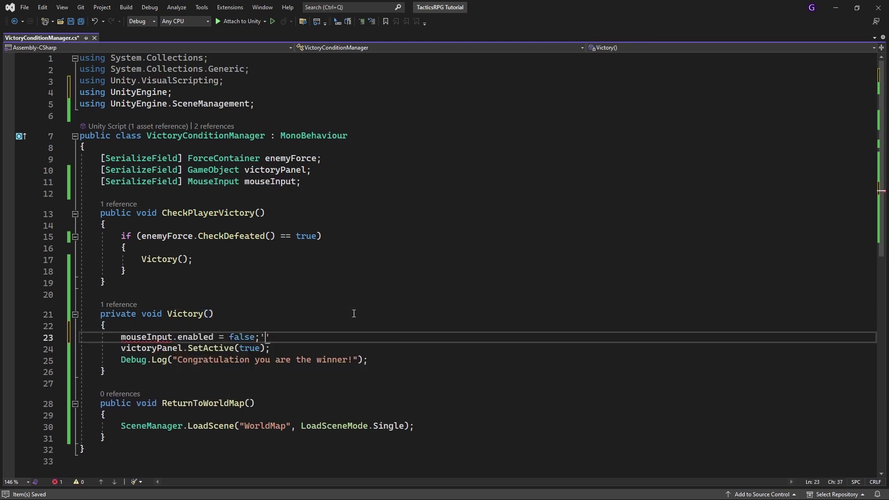
{"action": "key", "text": "ctrl+s"}
{"action": "key", "text": "alt+Tab"}
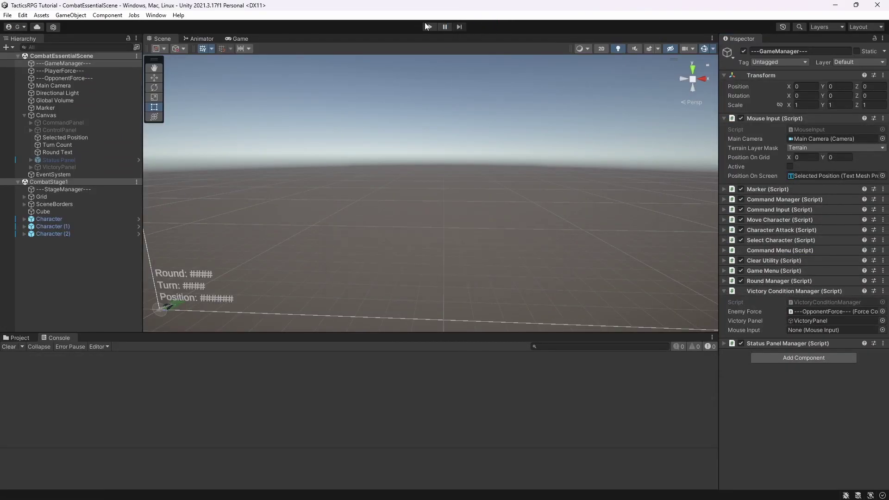
{"action": "left_click", "coordinate": [430, 27]}
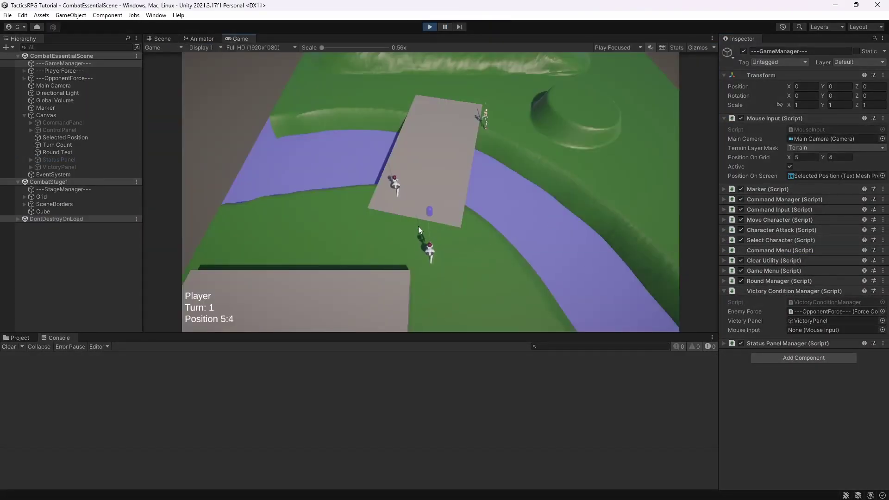
{"action": "left_click", "coordinate": [432, 248]}
{"action": "key", "text": "ctrl+p"}
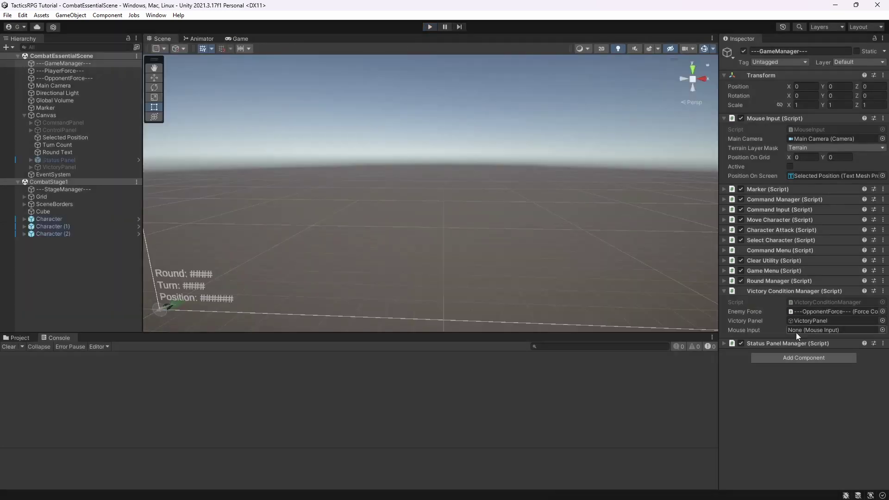
Assign GameManager's MouseInput component to the Mouse Input reference of the Victory Condition Manager.
{"action": "left_click", "coordinate": [883, 330]}
{"action": "double_click", "coordinate": [767, 317]}
Playtest the stage, moving both characters beside the skeleton and attacking it over two turns until the stage is won.
{"action": "key", "text": "ctrl+p"}
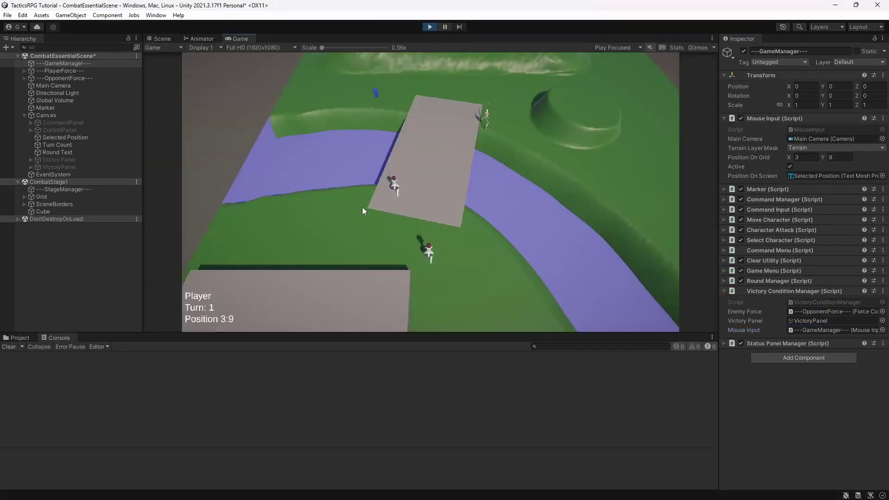
{"action": "left_click", "coordinate": [363, 206]}
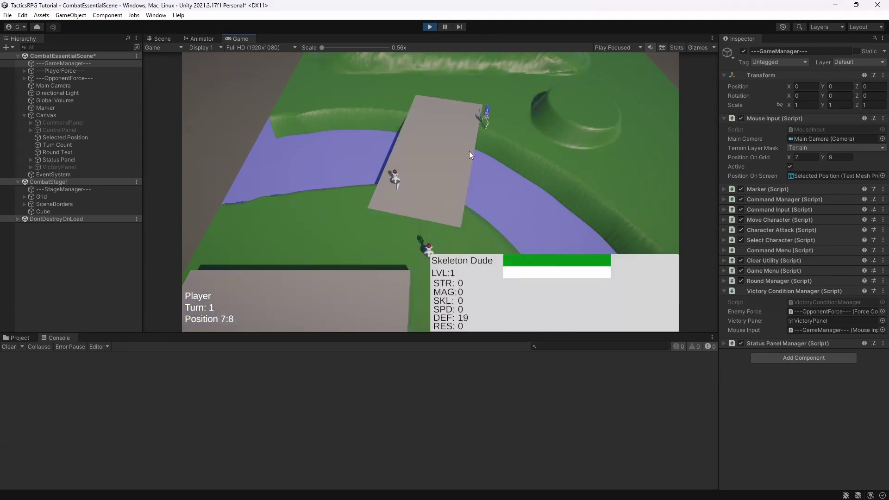
{"action": "left_click", "coordinate": [208, 70]}
{"action": "left_click", "coordinate": [458, 124]}
{"action": "left_click", "coordinate": [470, 111]}
{"action": "left_click", "coordinate": [218, 61]}
{"action": "left_click", "coordinate": [483, 123]}
{"action": "left_click", "coordinate": [460, 131]}
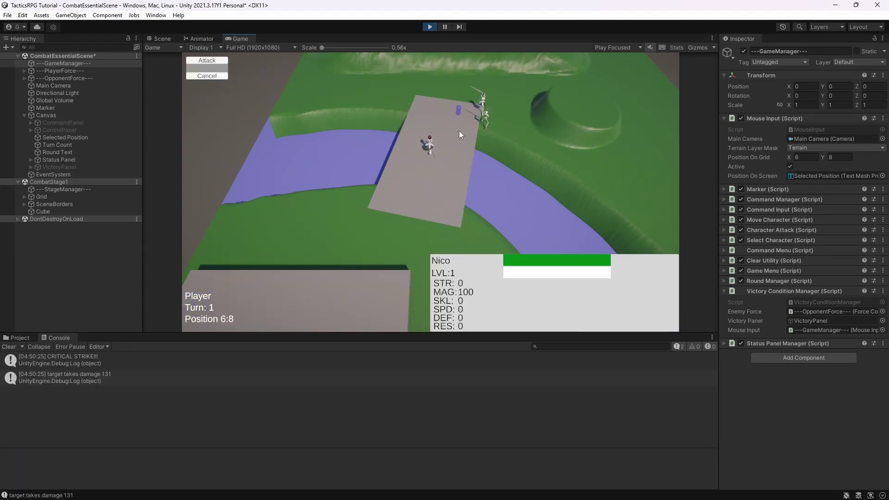
{"action": "left_click", "coordinate": [213, 61]}
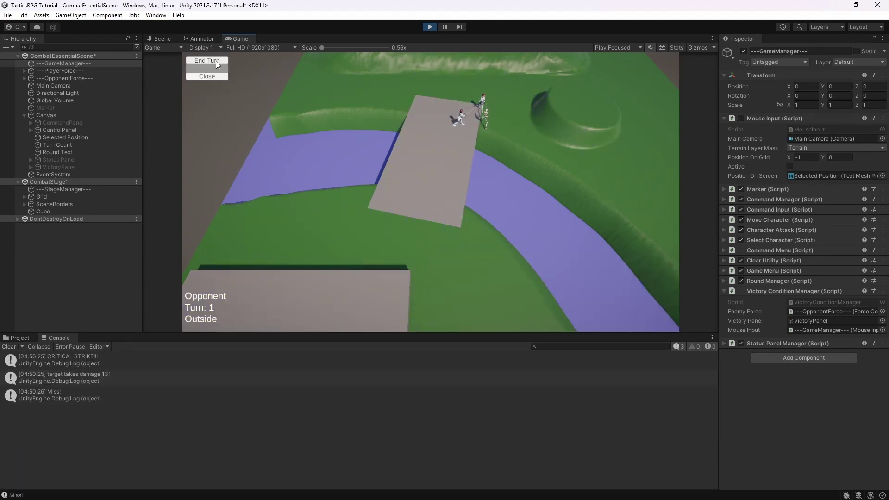
{"action": "left_click", "coordinate": [207, 61]}
{"action": "left_click", "coordinate": [493, 122]}
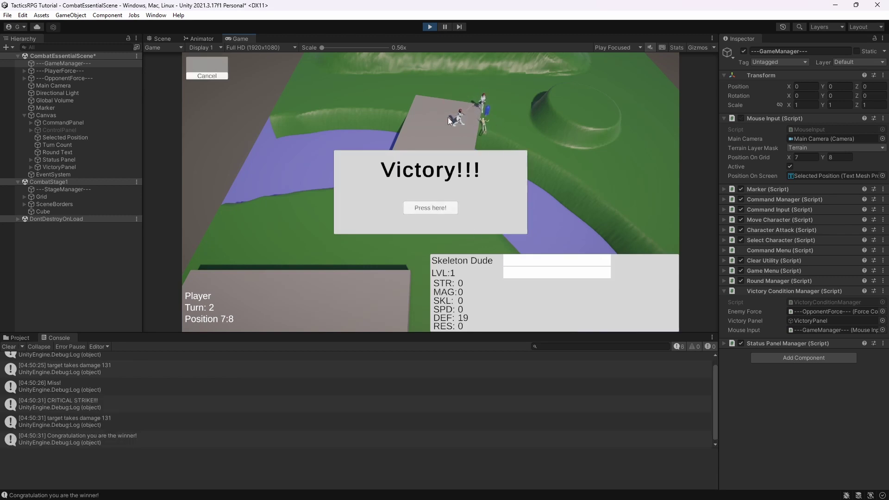
Test selecting characters and tiles around the victory panel, use the panel's Press here! button, and stop the playtest.
{"action": "left_click", "coordinate": [207, 76]}
{"action": "left_click", "coordinate": [486, 96]}
{"action": "right_click", "coordinate": [629, 112]}
{"action": "left_click", "coordinate": [582, 104]}
{"action": "right_click", "coordinate": [259, 243]}
{"action": "right_click", "coordinate": [471, 79]}
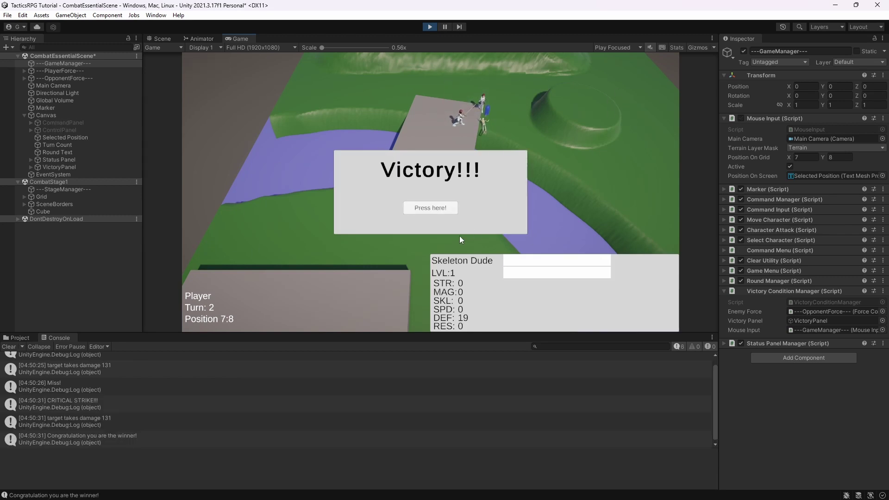
{"action": "left_click", "coordinate": [438, 209]}
{"action": "left_click", "coordinate": [429, 26]}
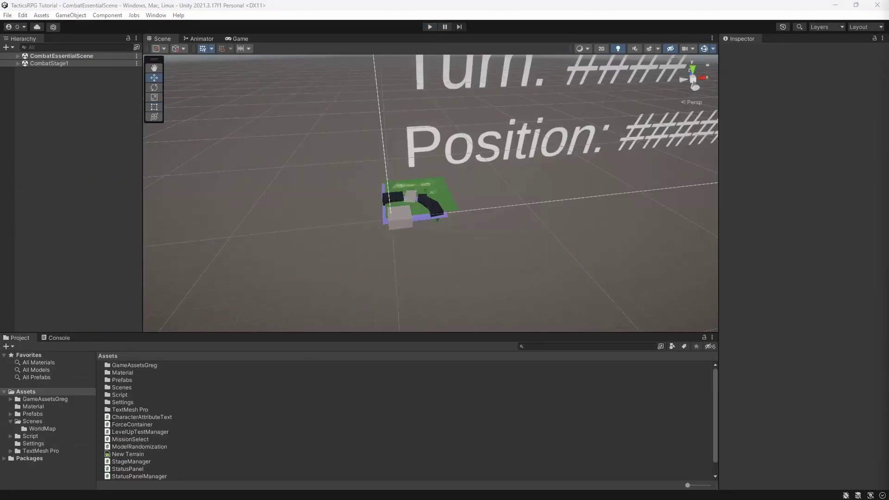
Start a new playtest, end the player's first turn, and pause the game during the opponent's turn.
{"action": "left_click", "coordinate": [429, 27]}
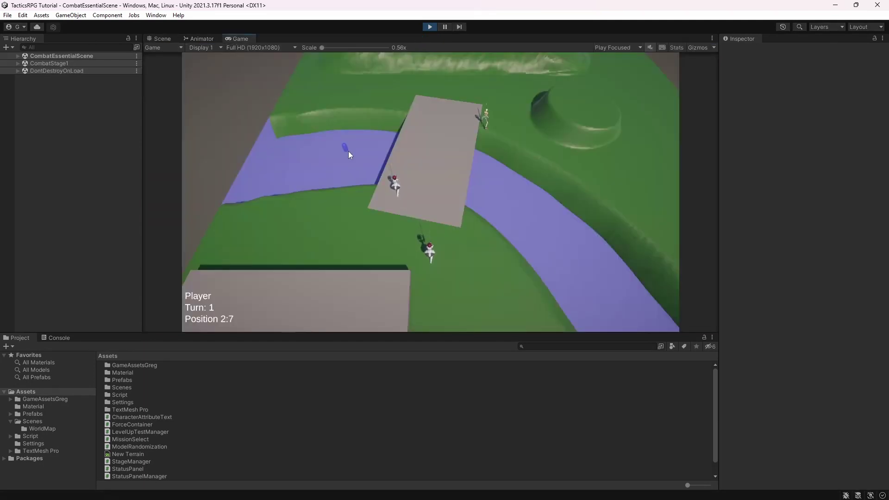
{"action": "key", "text": "Escape"}
{"action": "left_click", "coordinate": [215, 66]}
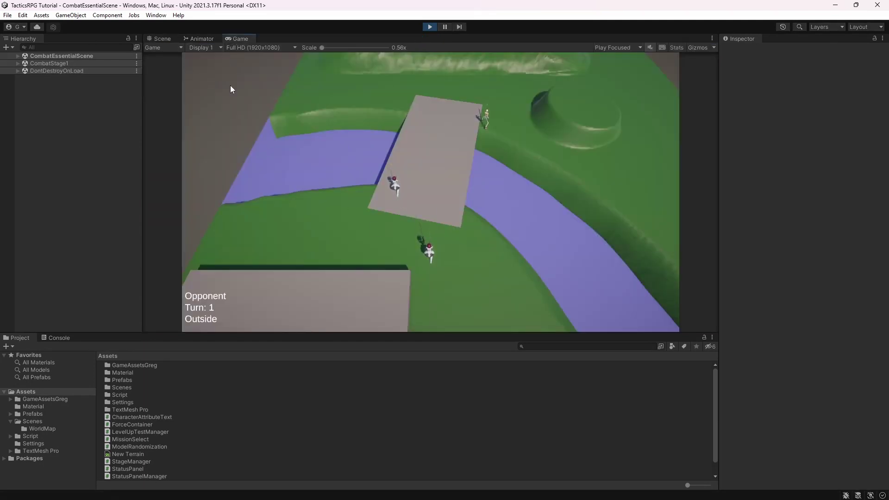
{"action": "left_click", "coordinate": [444, 27]}
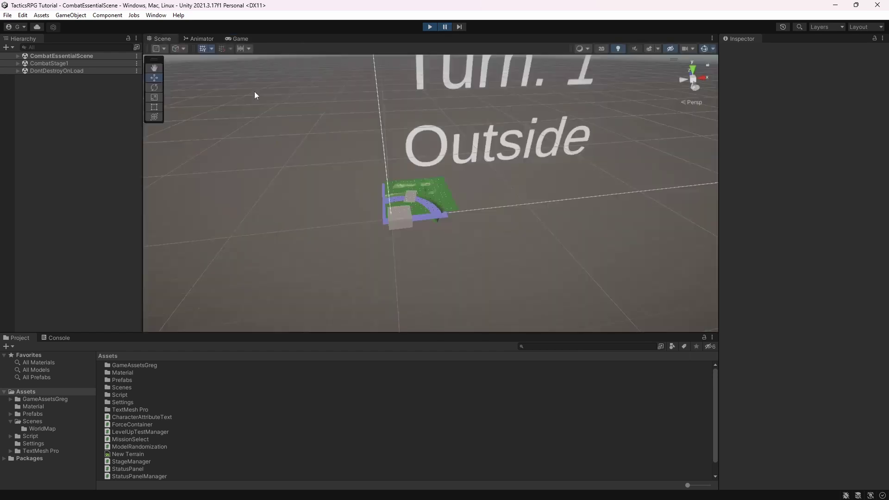
Enable the Mouse Input component on GameManager in CombatEssentialScene and resume the paused playtest.
{"action": "left_click", "coordinate": [18, 56]}
{"action": "left_click", "coordinate": [72, 63]}
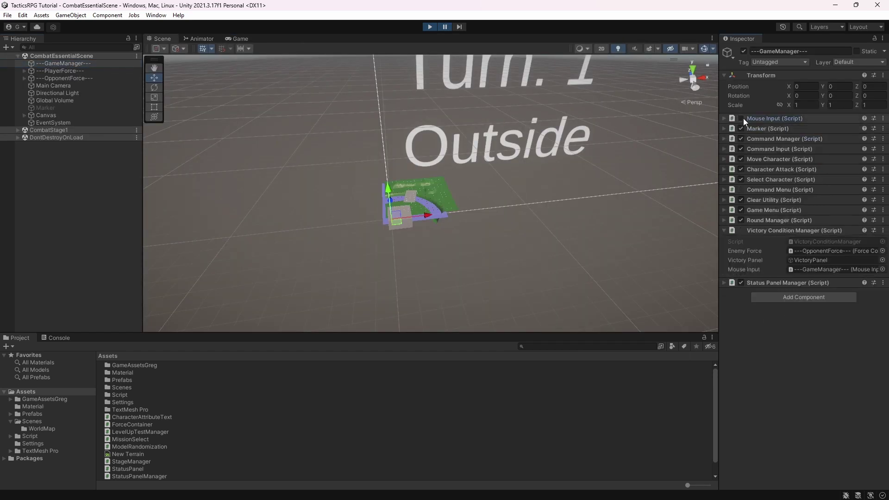
{"action": "left_click", "coordinate": [443, 28]}
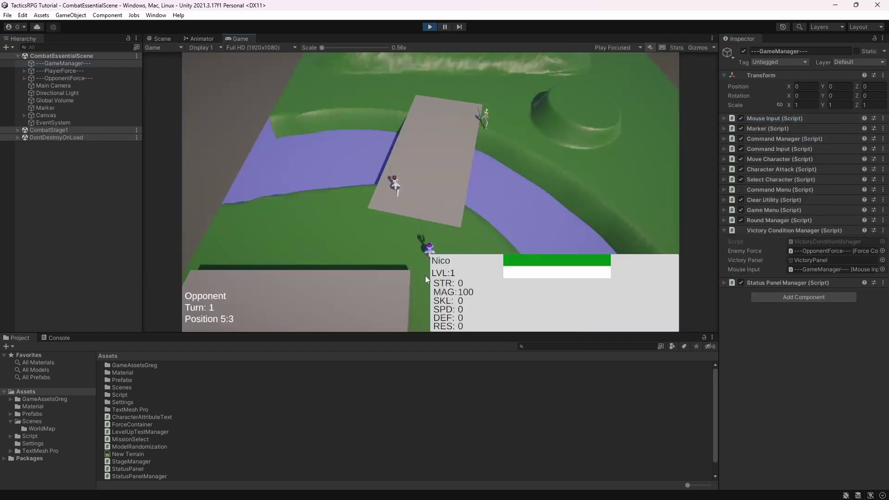
Move both player characters across the bridge towards the skeleton during the opponent's turn.
{"action": "left_click", "coordinate": [391, 197]}
{"action": "left_click", "coordinate": [199, 69]}
{"action": "left_click", "coordinate": [453, 148]}
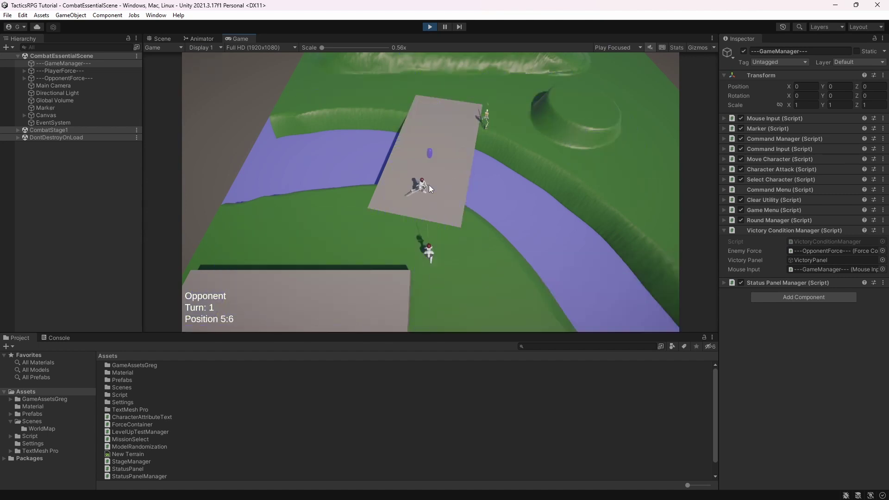
{"action": "left_click", "coordinate": [428, 246]}
{"action": "left_click", "coordinate": [218, 69]}
{"action": "left_click", "coordinate": [428, 123]}
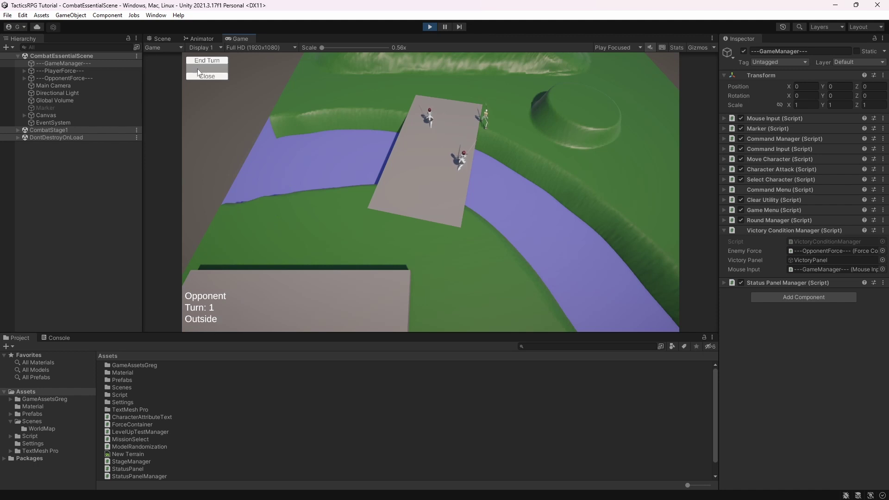
End the opponent's turn and begin a move for the character on the bridge's far end.
{"action": "left_click", "coordinate": [432, 121]}
{"action": "left_click", "coordinate": [208, 68]}
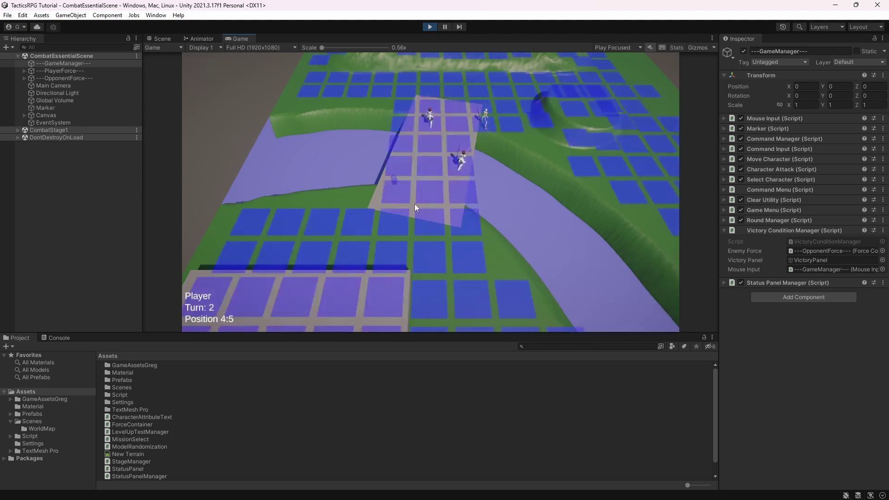